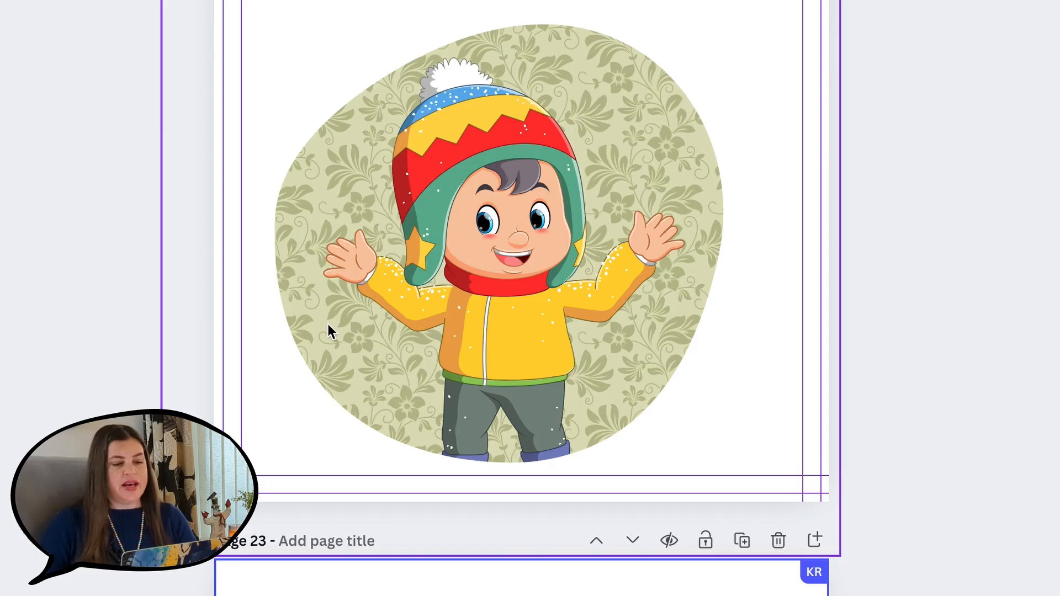
Move the page 24 story text about the fifth day and chess up near the top of the page
scroll(499, 348, "down", 1)
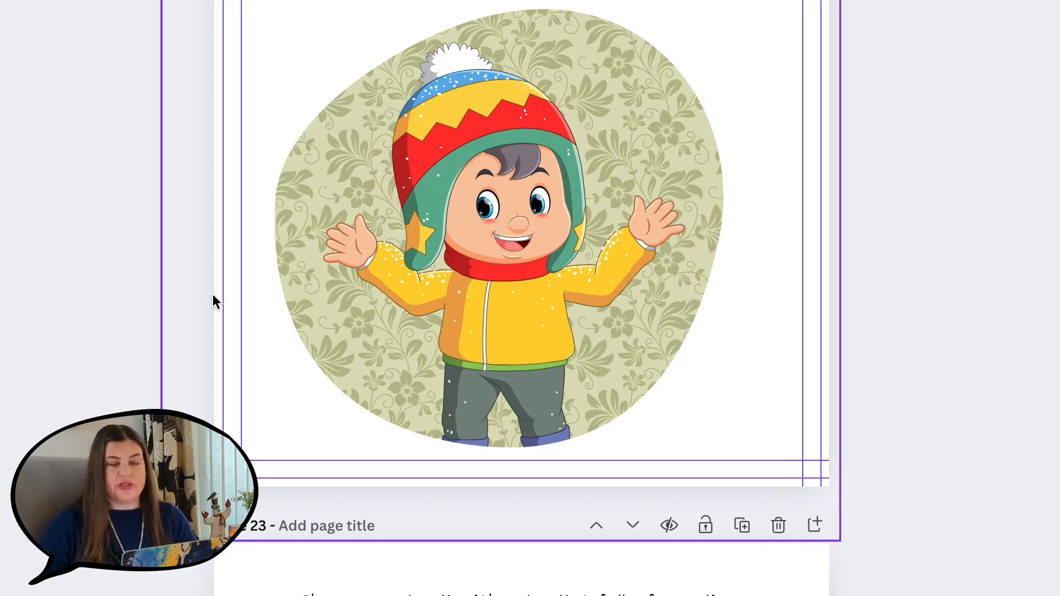
scroll(141, 295, "down", 10)
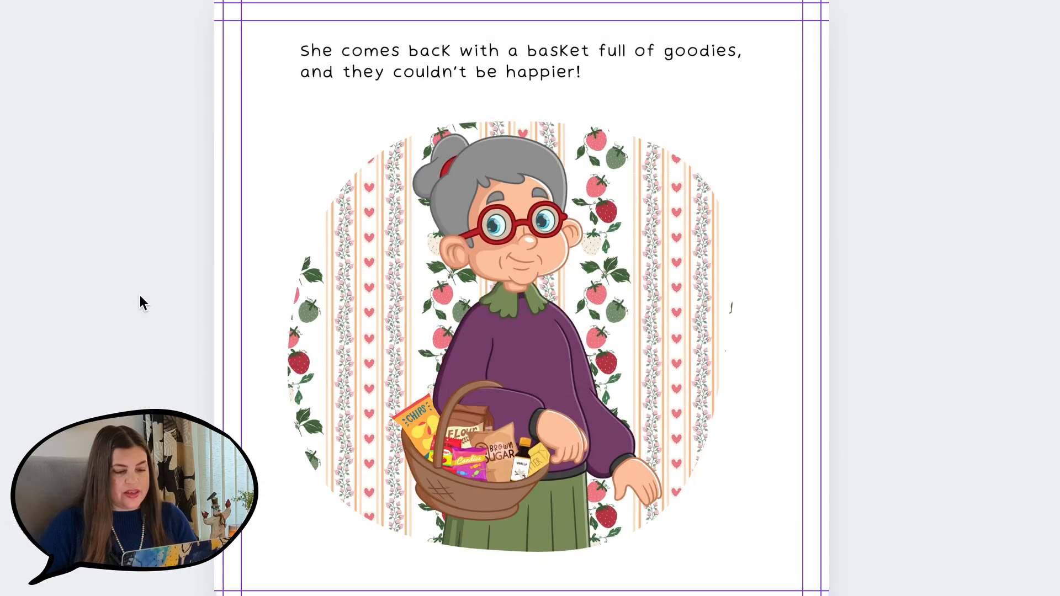
scroll(140, 295, "up", 1)
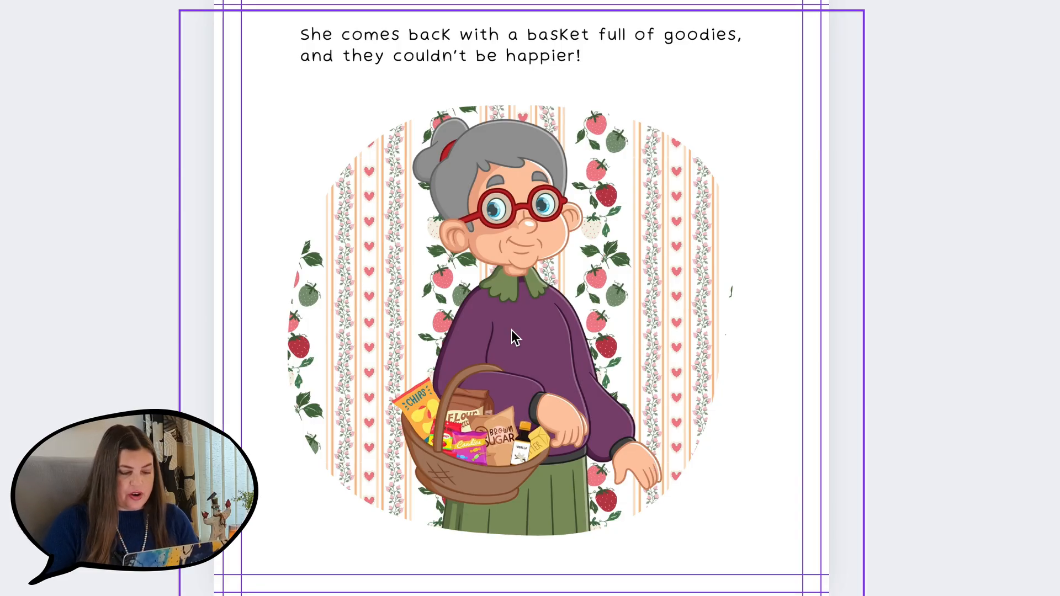
scroll(511, 329, "up", 5)
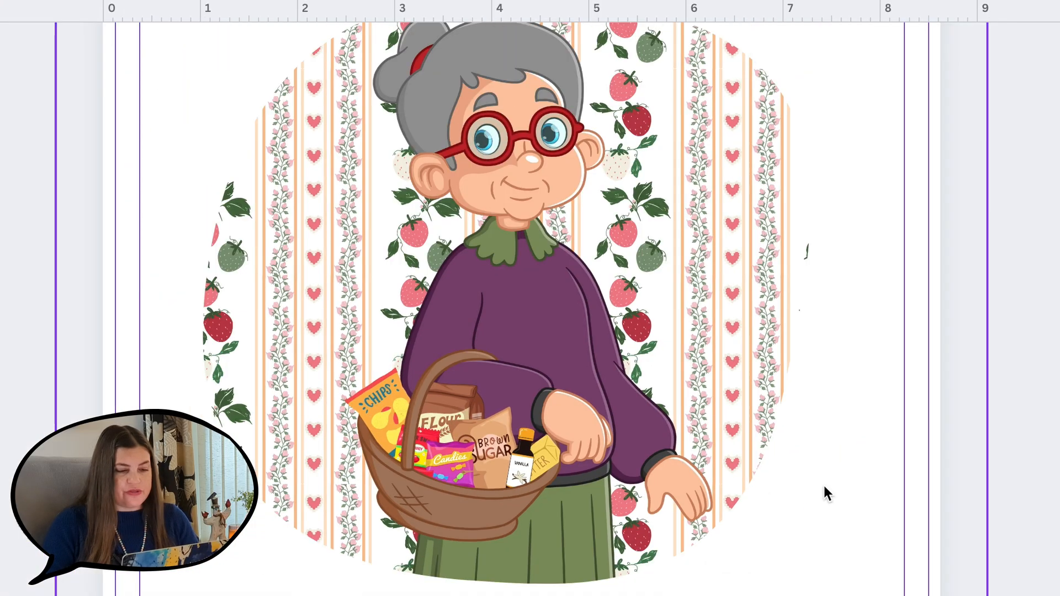
scroll(824, 486, "down", 3)
scroll(824, 485, "down", 6)
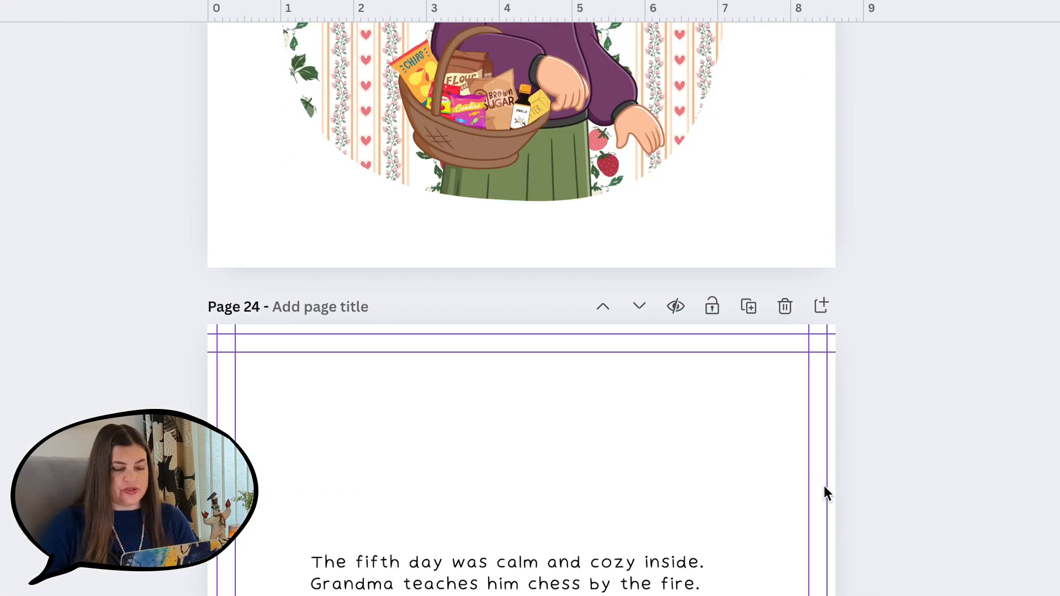
scroll(824, 485, "down", 5)
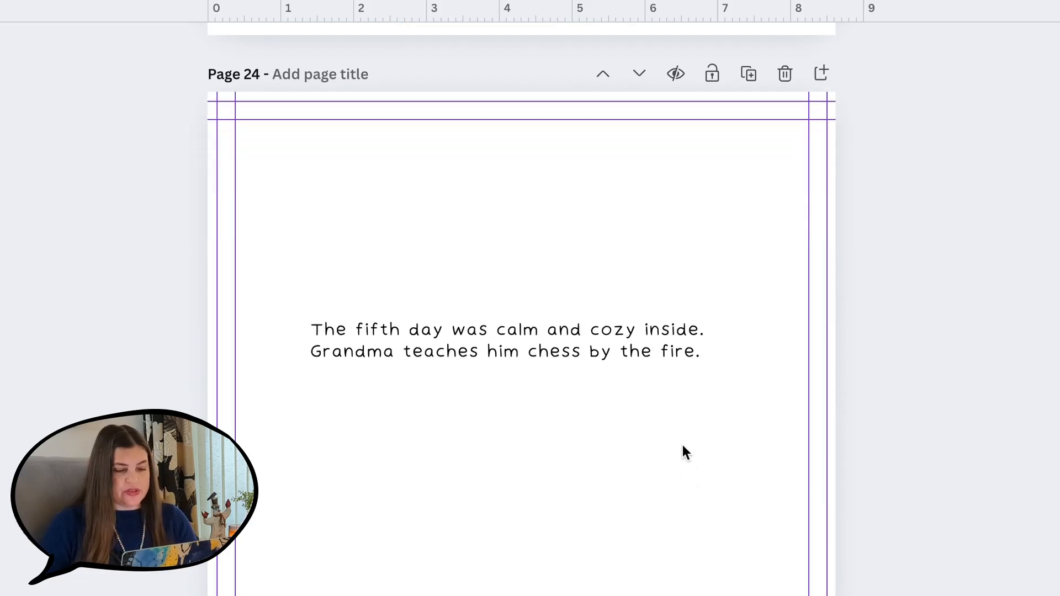
left_click_drag(525, 365, 525, 197)
left_click(664, 304)
Move the page 25 story text about puzzles with Grandpa up near the top of the page
scroll(664, 304, "down", 15)
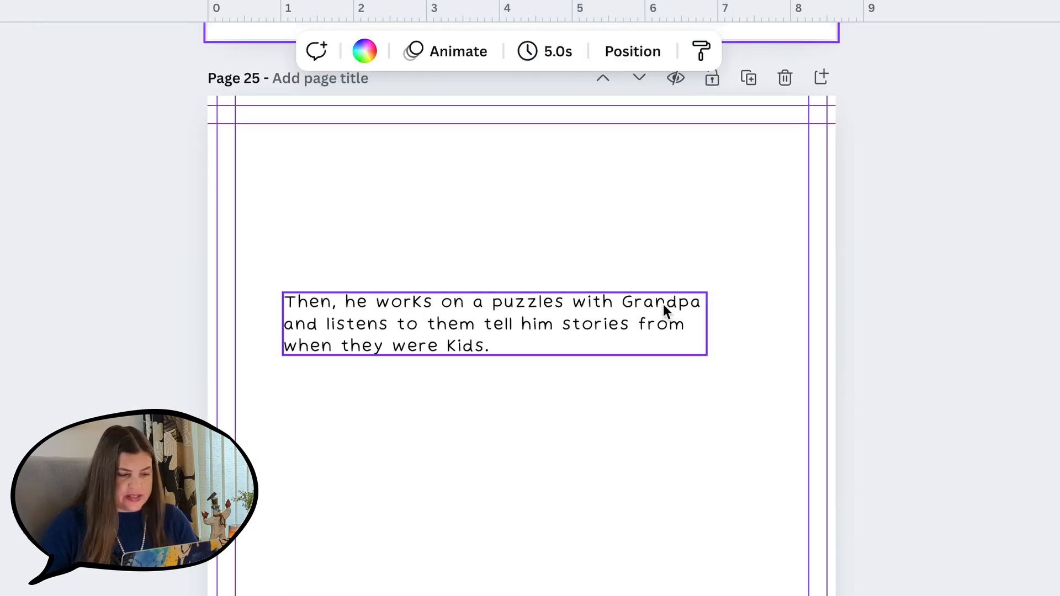
scroll(664, 303, "up", 2)
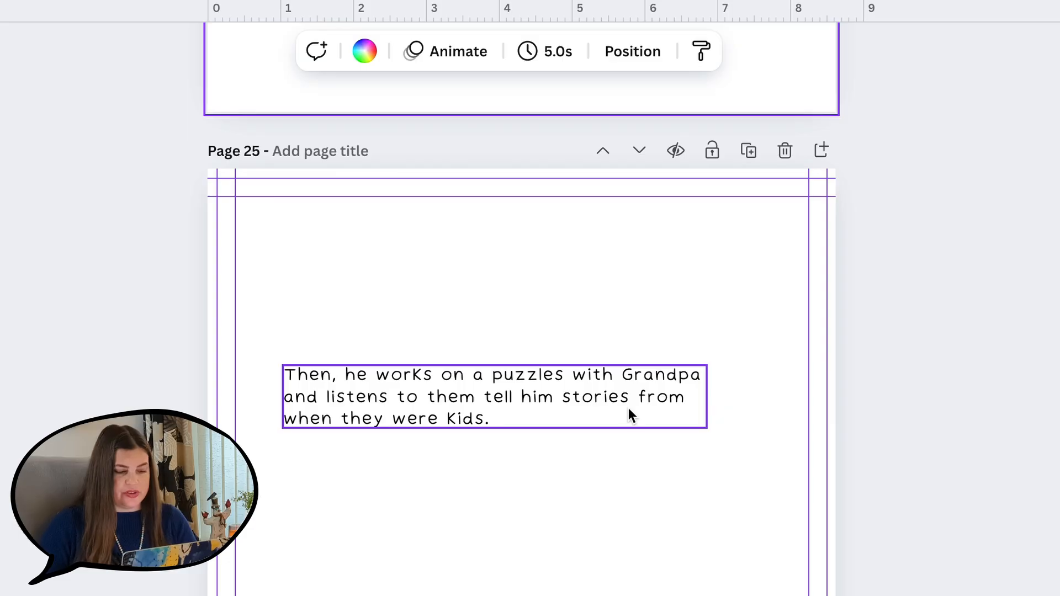
left_click_drag(628, 408, 657, 291)
left_click(674, 412)
Examine the character reference illustrations of Grandma at the chess table and Grandpa doing a puzzle
scroll(673, 412, "up", 20)
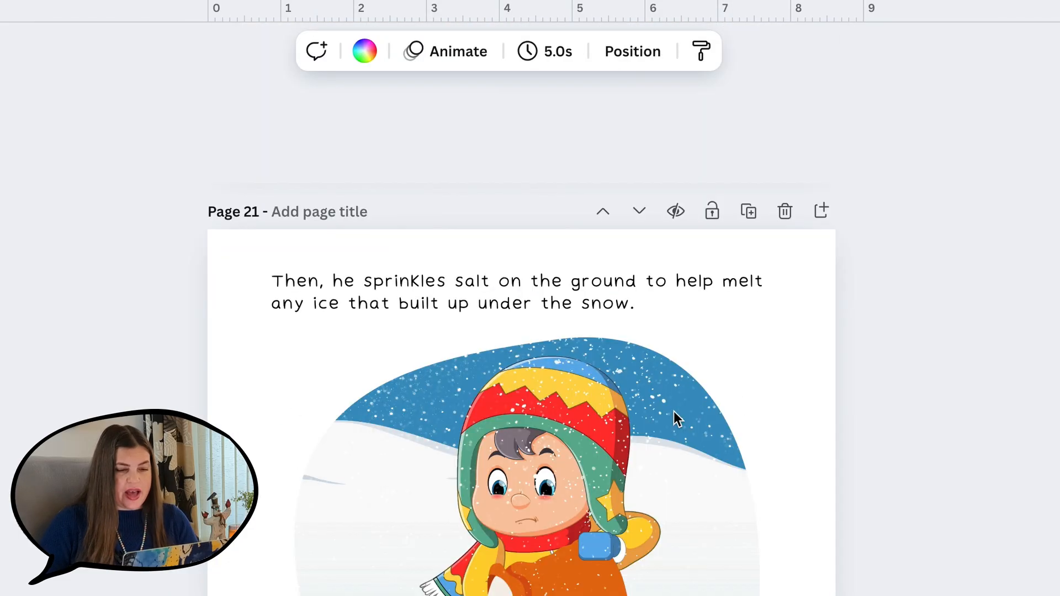
scroll(674, 412, "up", 20)
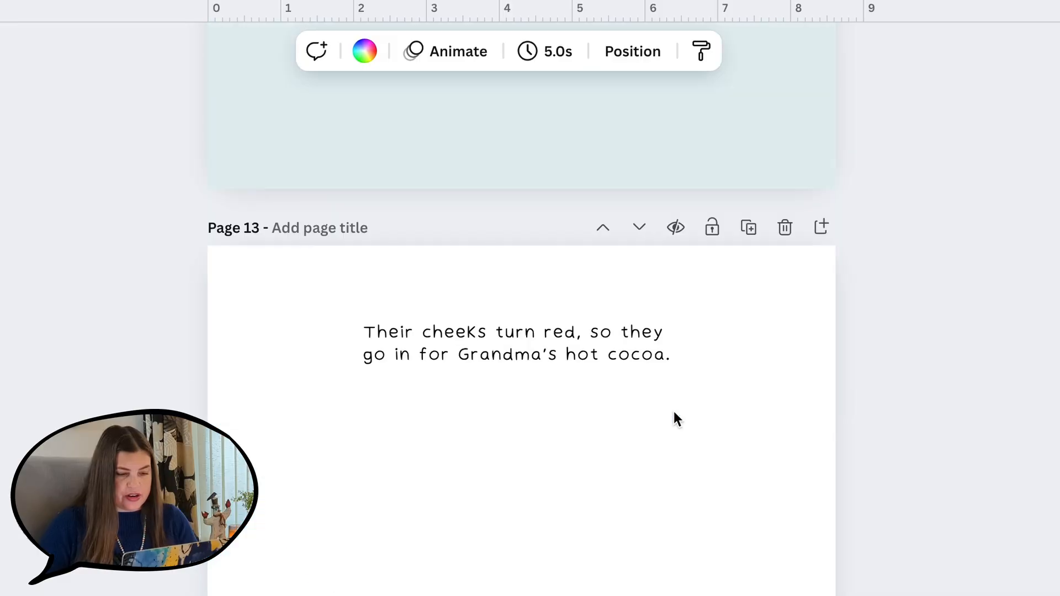
scroll(673, 412, "up", 20)
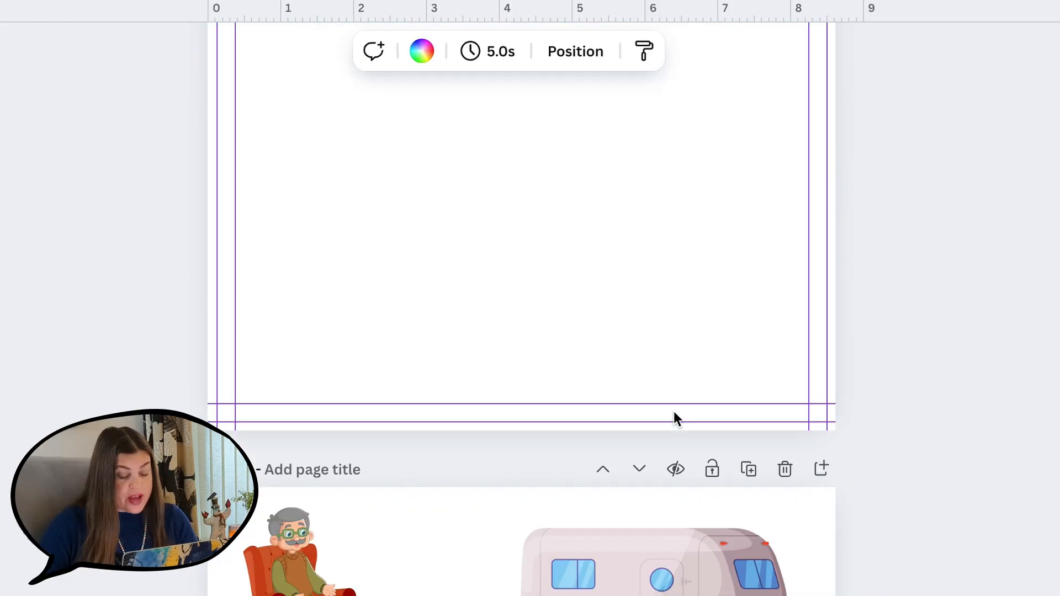
scroll(674, 412, "down", 10)
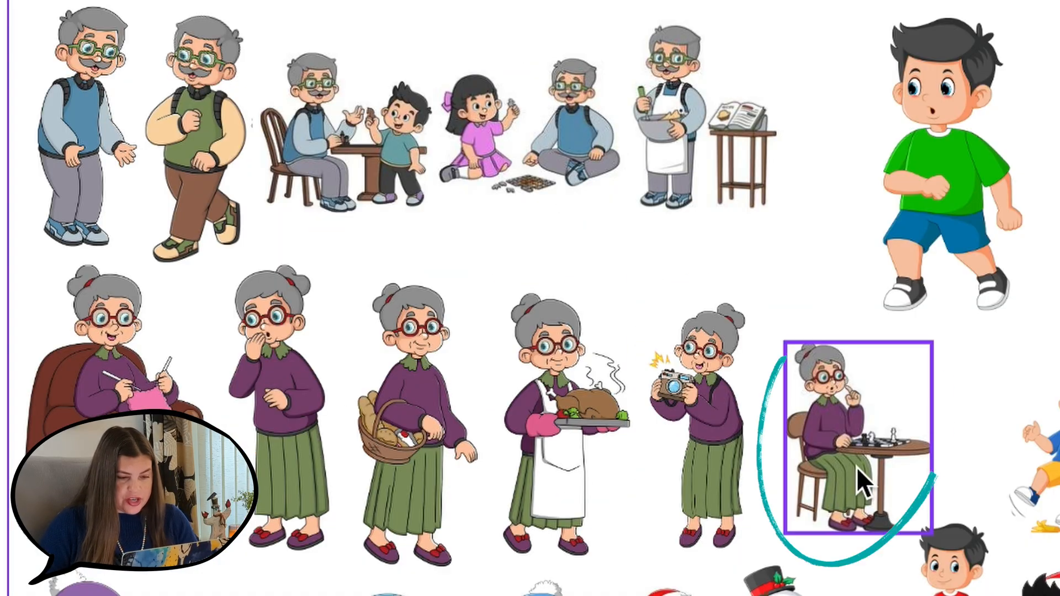
left_click(857, 466)
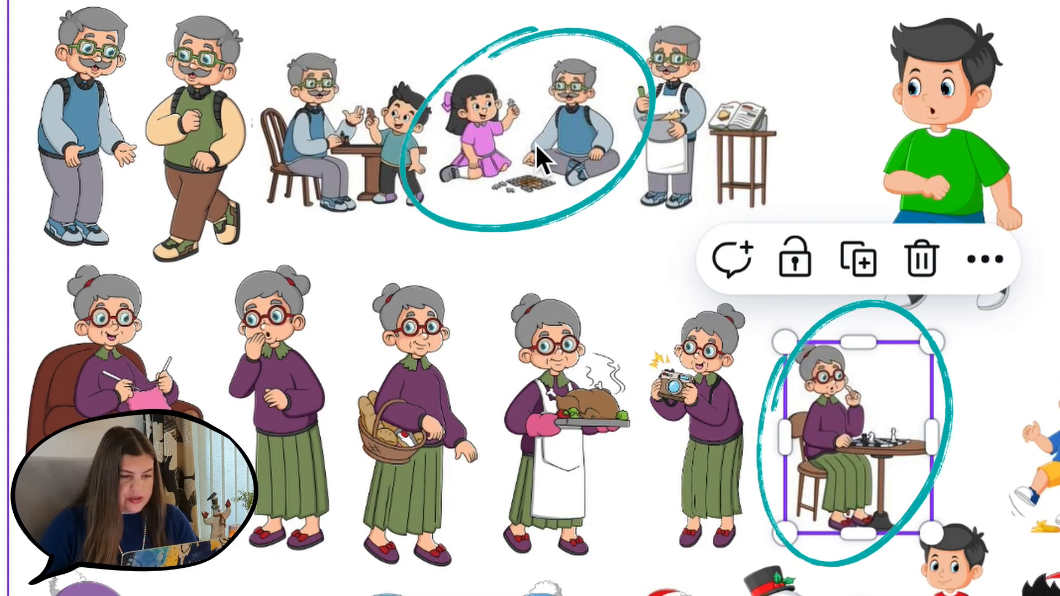
left_click(564, 141)
left_click(867, 472)
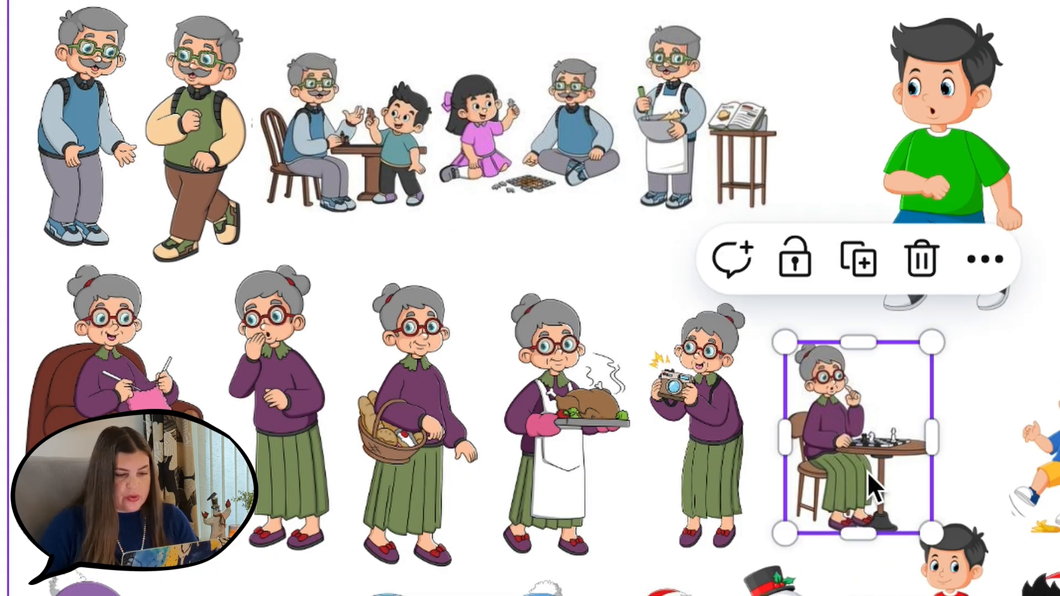
left_click(573, 155)
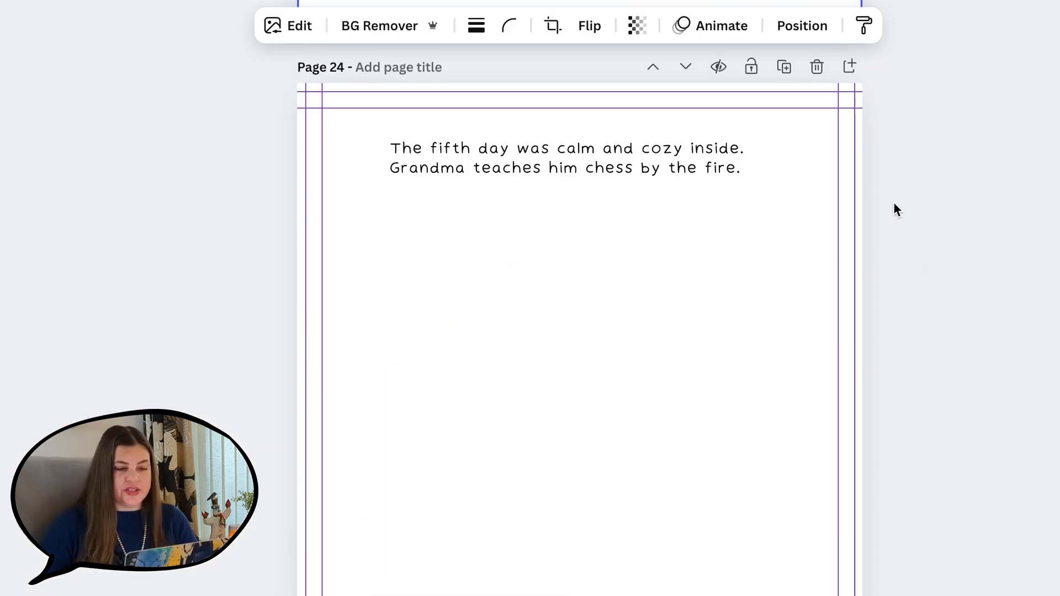
Copy all elements of page 18, the living room scene with Grandpa in the armchair by the fireplace
scroll(914, 268, "up", 5)
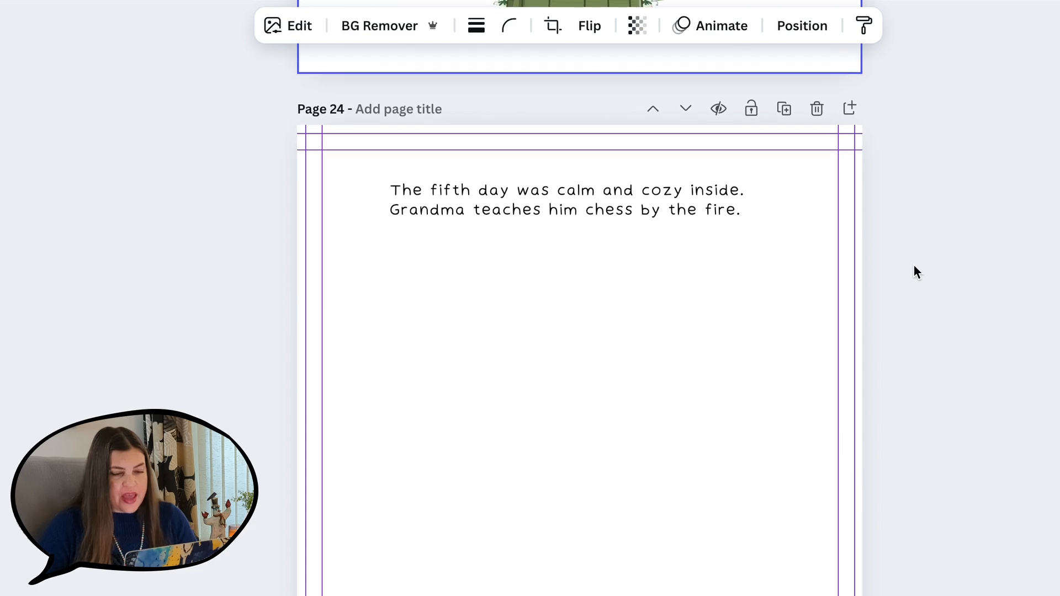
scroll(915, 267, "up", 15)
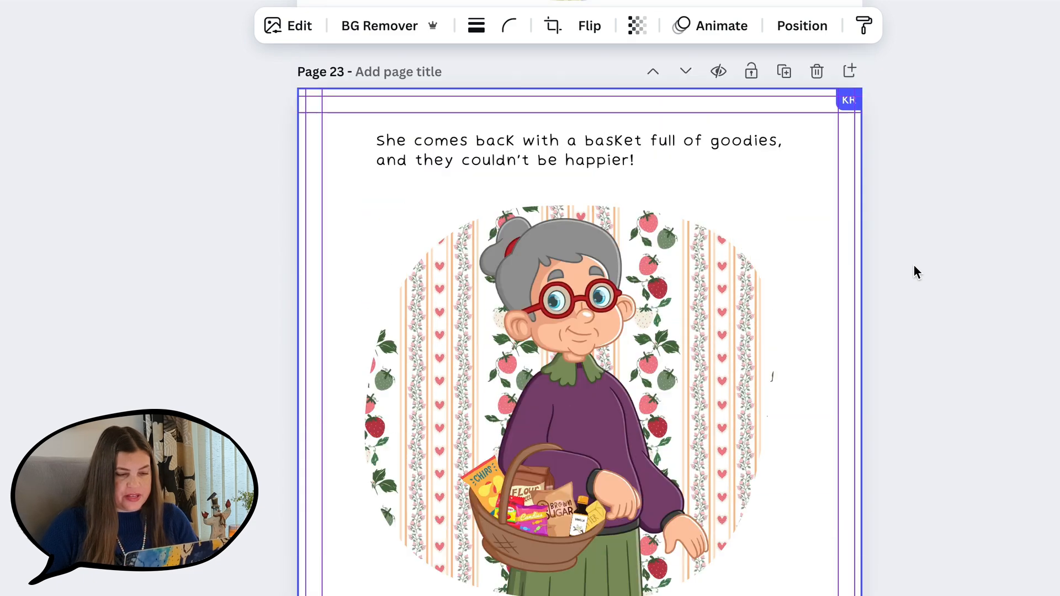
scroll(914, 272, "up", 15)
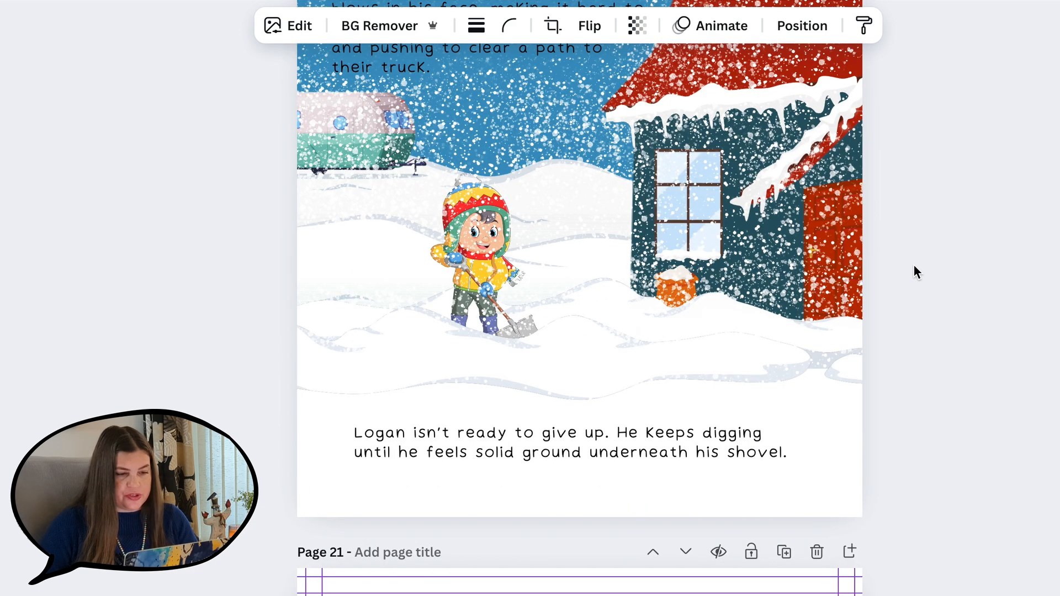
scroll(914, 272, "up", 9)
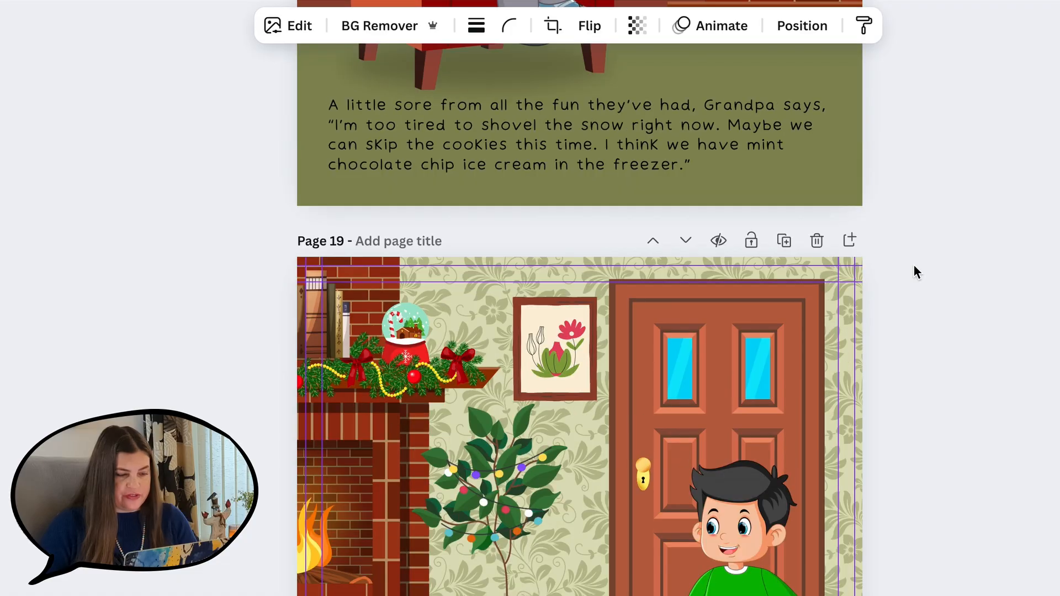
scroll(466, 472, "up", 8)
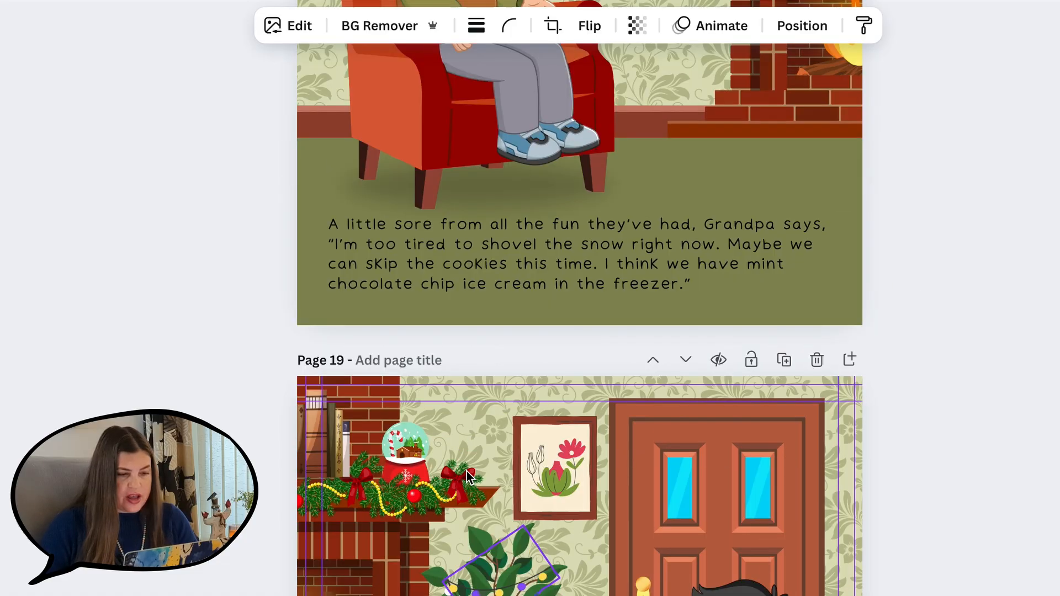
scroll(466, 471, "up", 1)
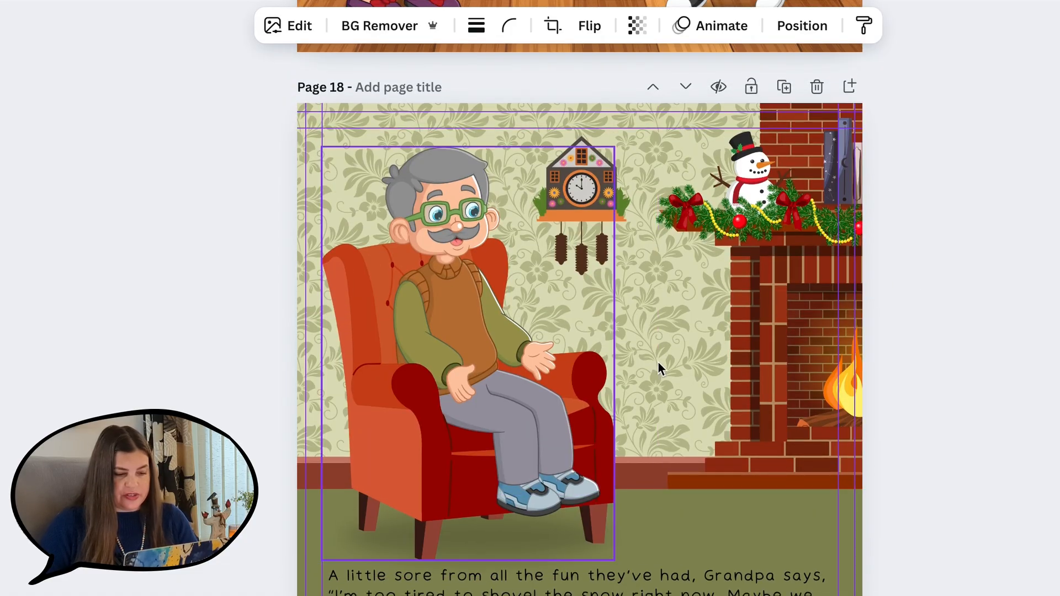
scroll(911, 373, "down", 2)
left_click(929, 238)
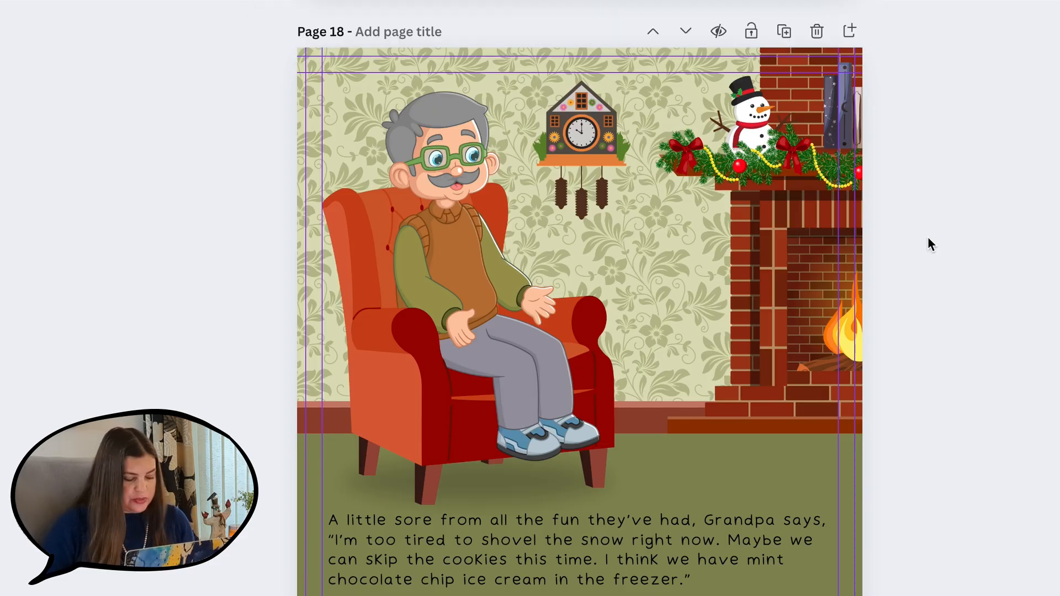
key("ctrl+a")
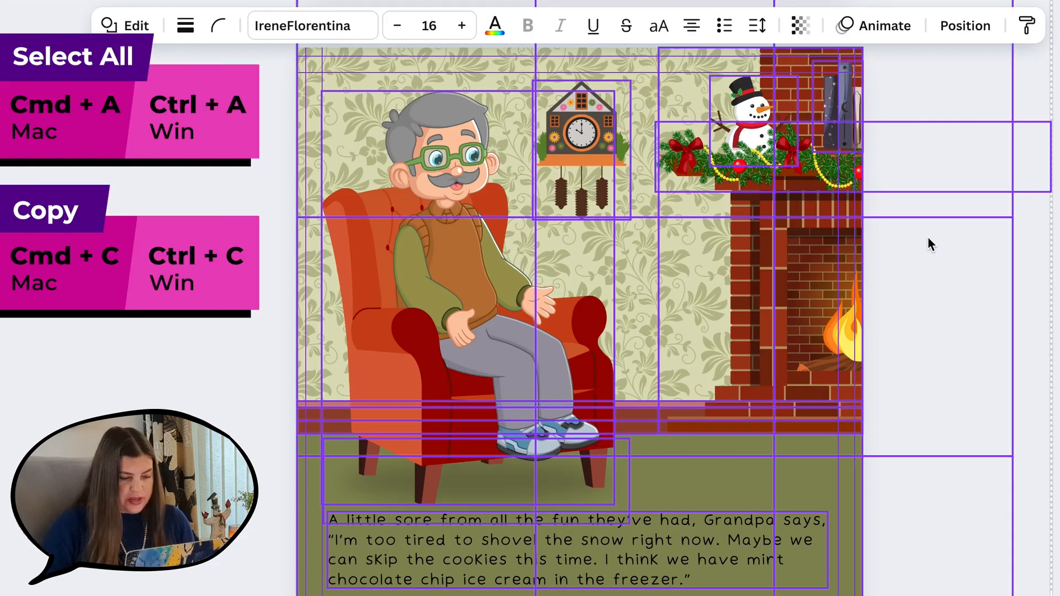
Paste the copied living room scene onto page 24
scroll(928, 243, "down", 20)
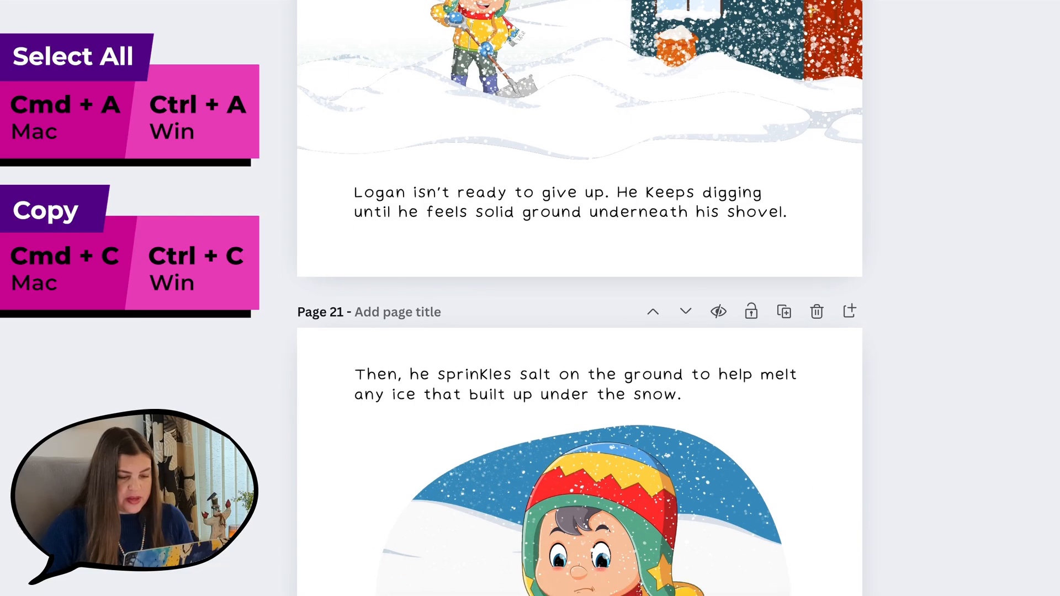
scroll(580, 298, "down", 15)
scroll(580, 298, "up", 5)
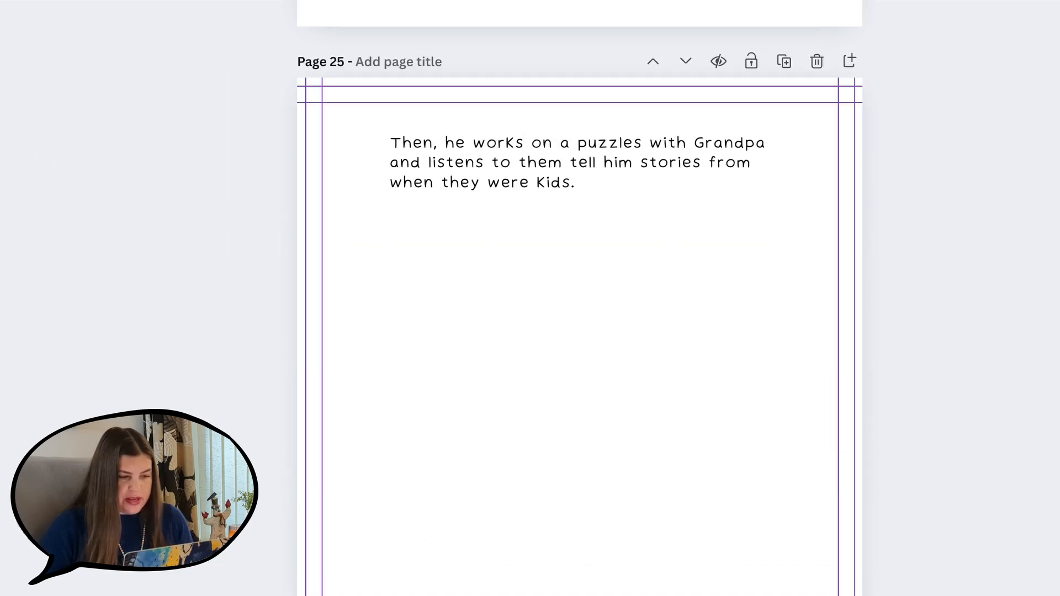
scroll(848, 279, "up", 10)
left_click(645, 350)
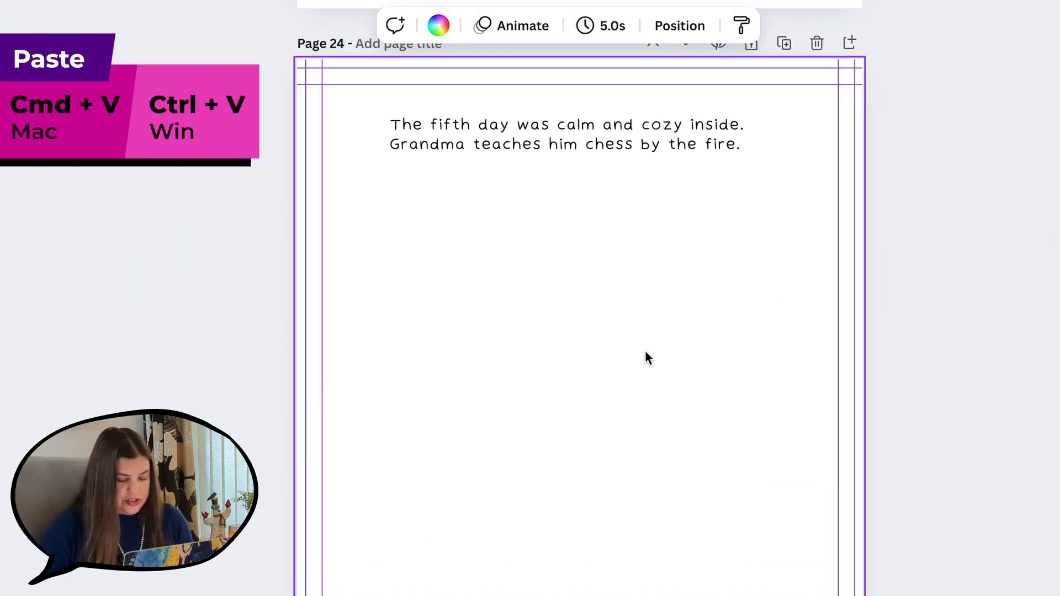
key("ctrl+v")
Delete Grandpa in his armchair, the shadow beneath it and the copied Grandpa text from page 24
left_click(443, 244)
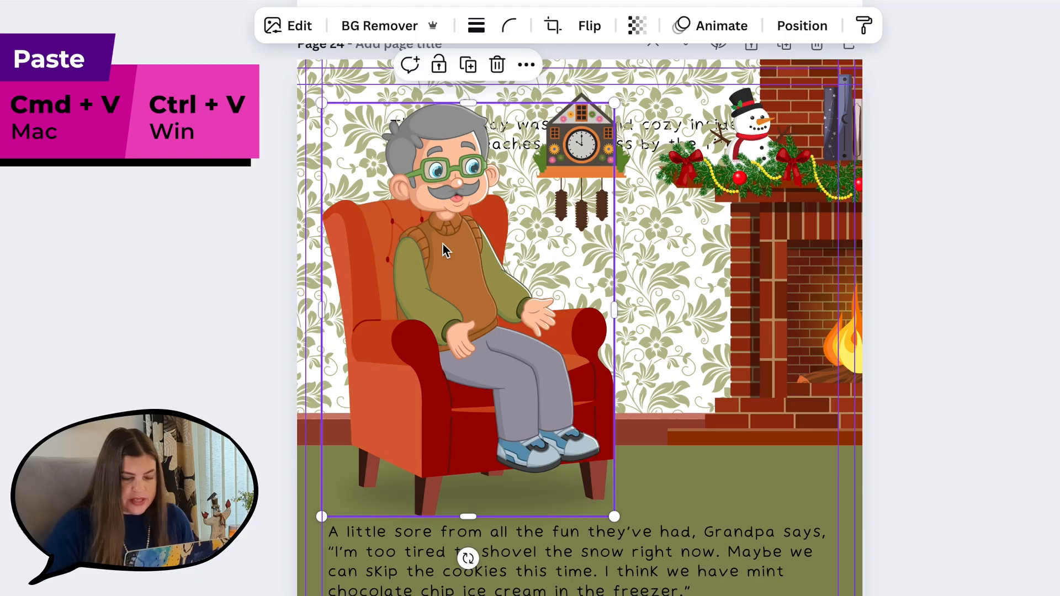
key("Delete")
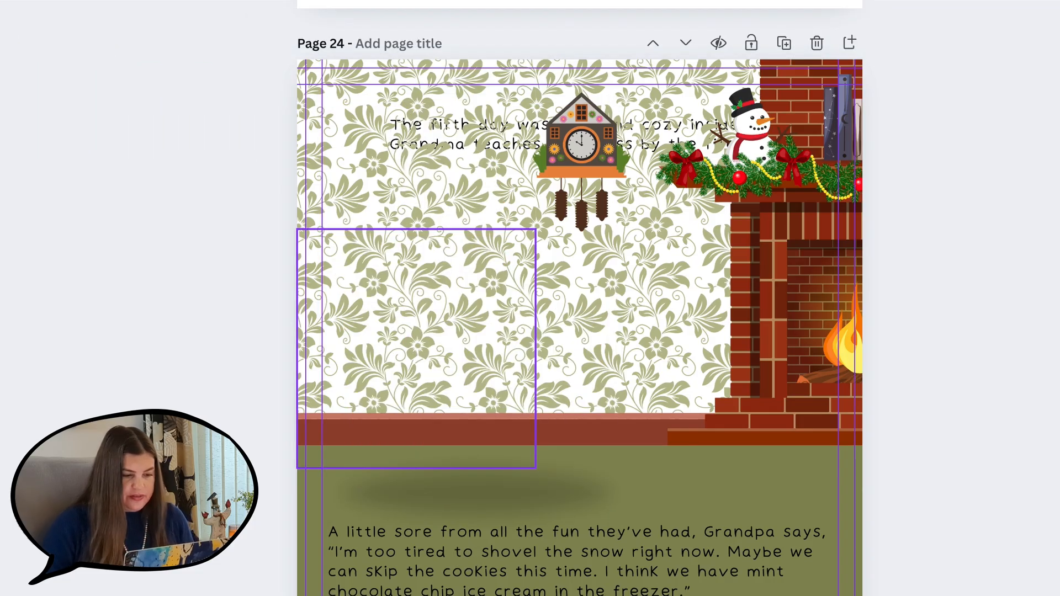
left_click(542, 571)
key("Delete")
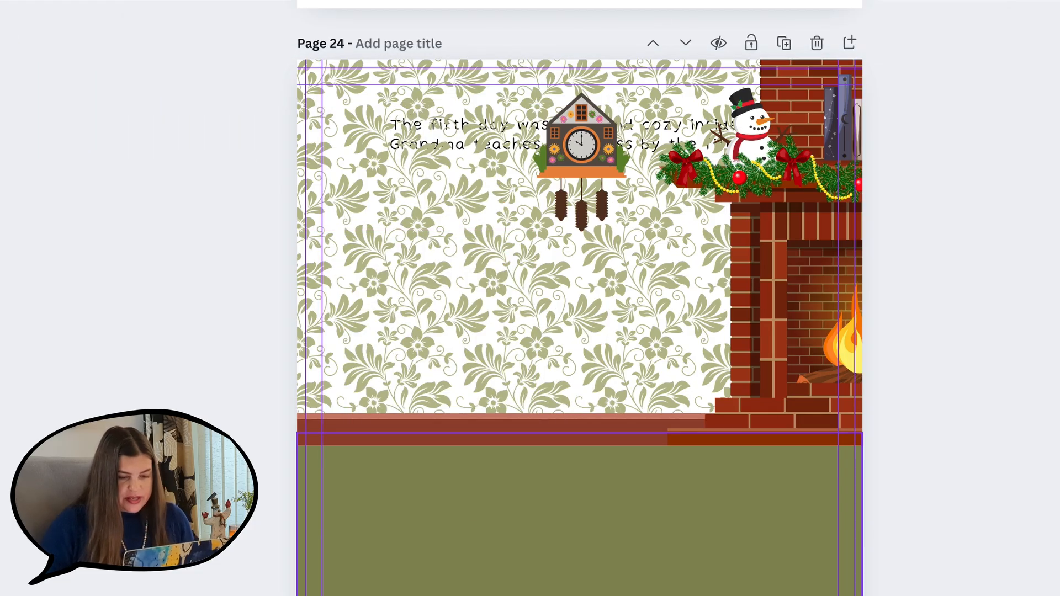
Place the page 24 story text in front of the background, centered low on the green floor
left_click_drag(535, 228, 490, 572)
left_click(493, 137)
left_click(870, 239)
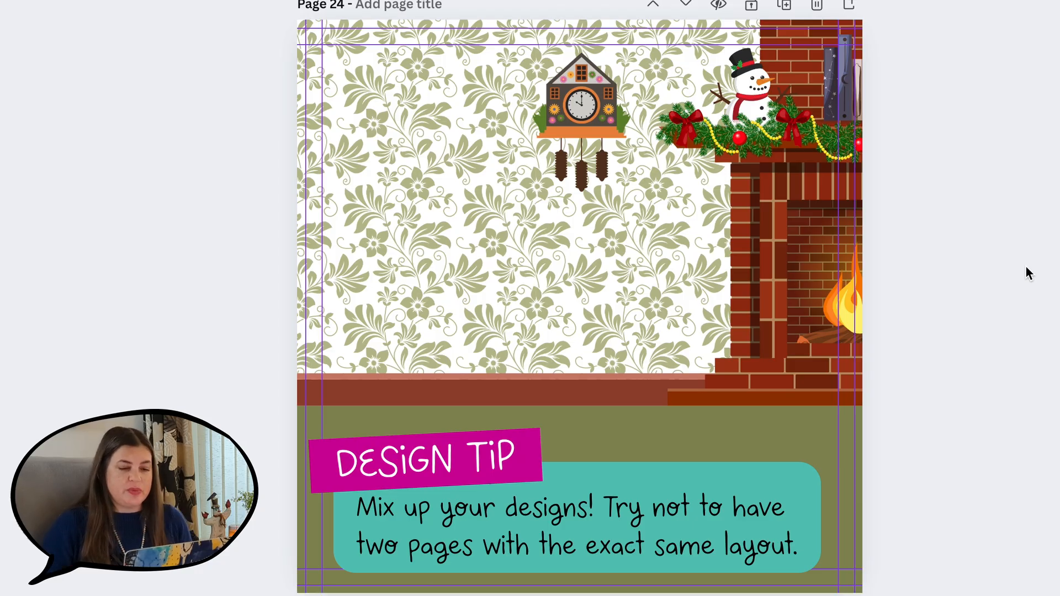
Shift the fireplace, its mantel decorations and the cuckoo clock together to the left on page 24
left_click(807, 239)
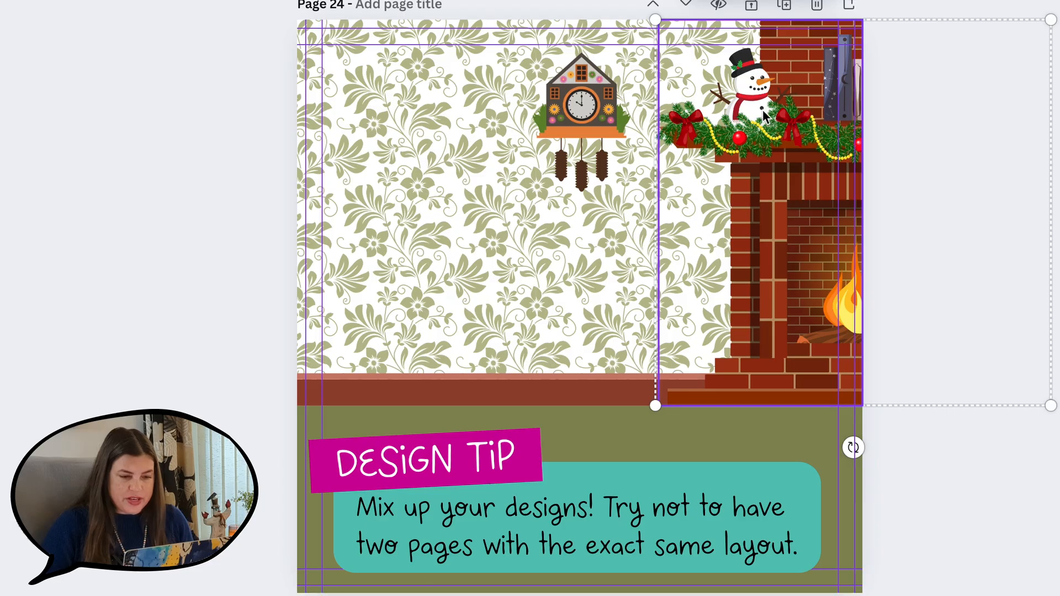
left_click(787, 130)
left_click(788, 200)
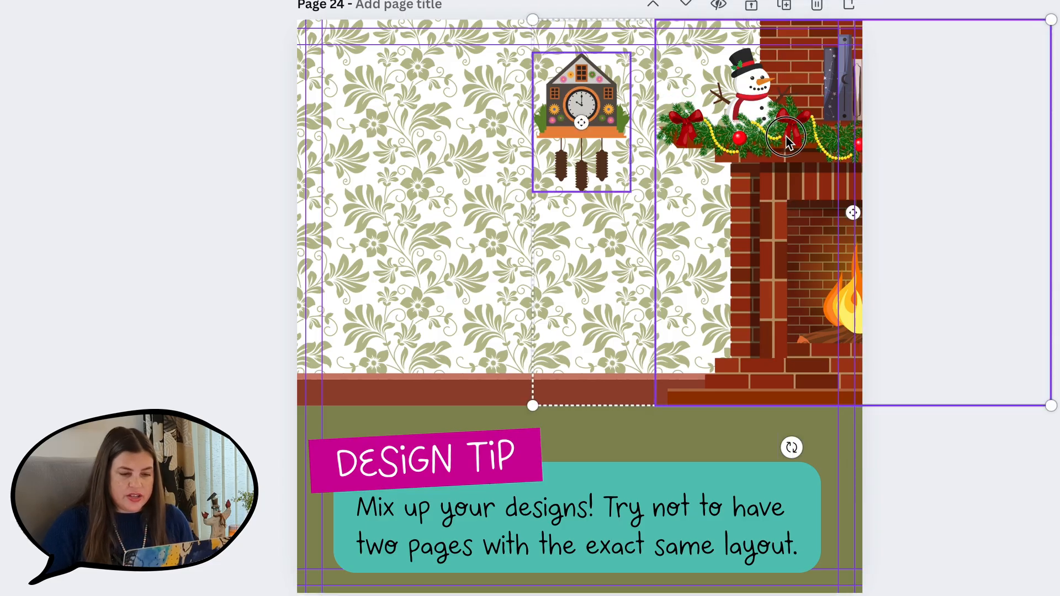
left_click_drag(769, 144, 689, 150)
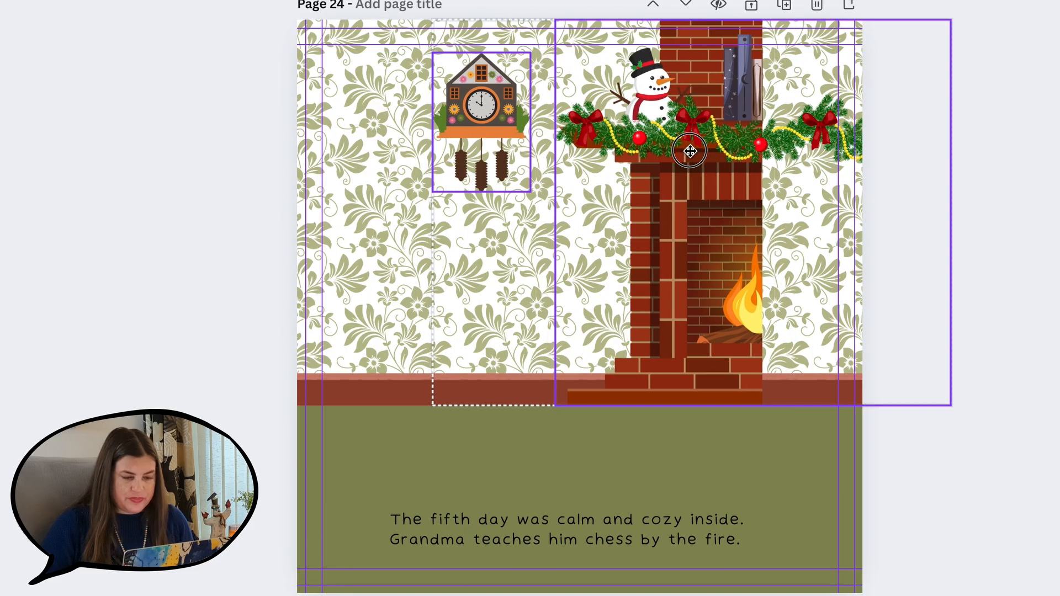
left_click(1040, 88)
Ungroup the fireplace and its mantel decorations on page 24
left_click(734, 247)
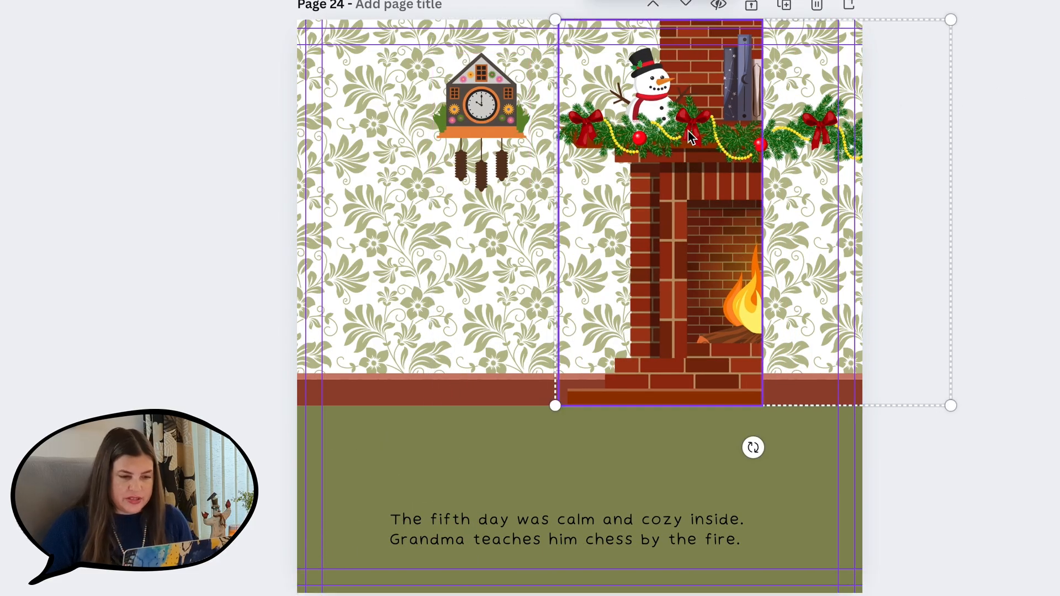
key("ctrl+shift+g")
left_click(980, 64)
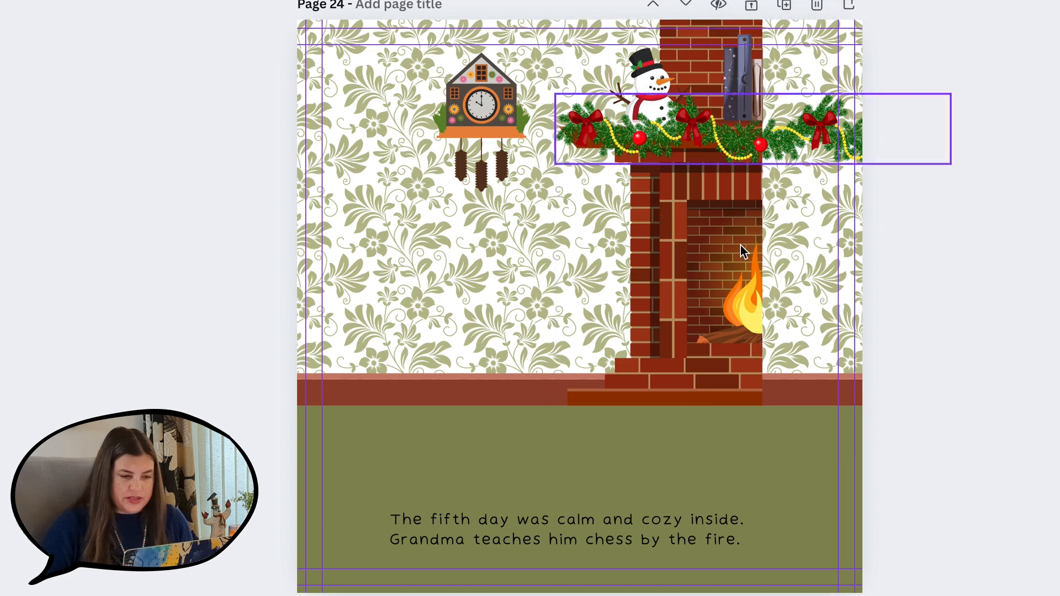
Extend the cropped edges of the fireplace and the mantel books on page 24 to reveal their hidden parts
left_click(741, 246)
left_click_drag(764, 205, 871, 199)
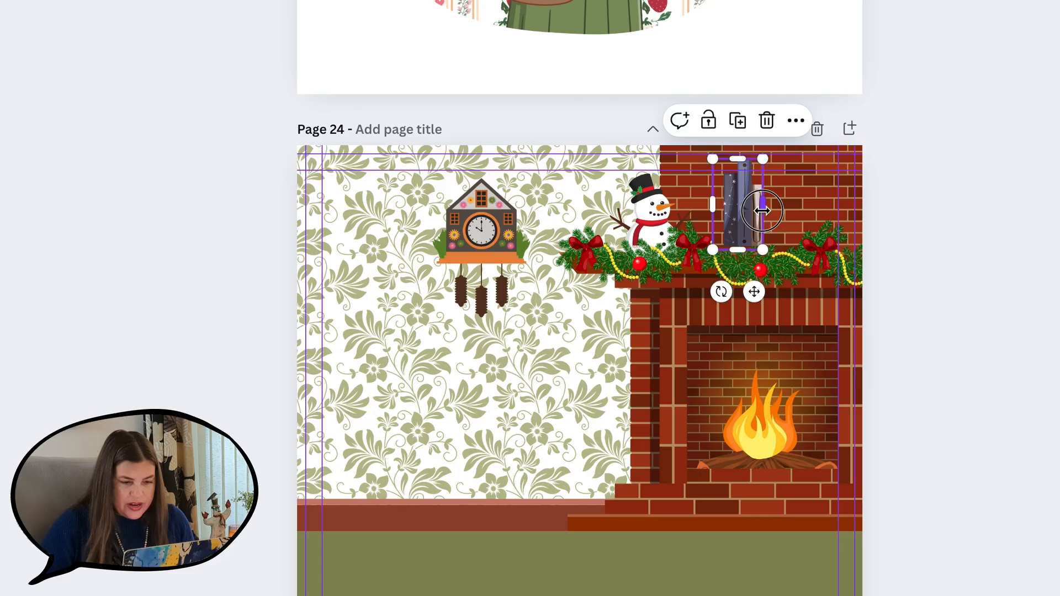
left_click_drag(763, 211, 818, 213)
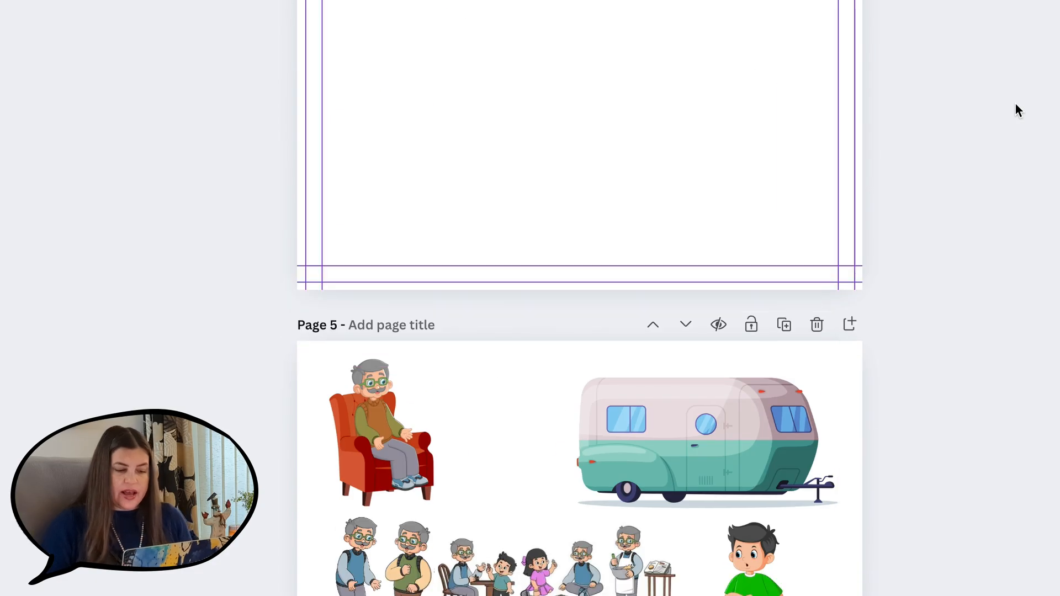
Copy the picture of Grandma at the chess table from page 5 and paste it onto page 24
scroll(1016, 104, "down", 6)
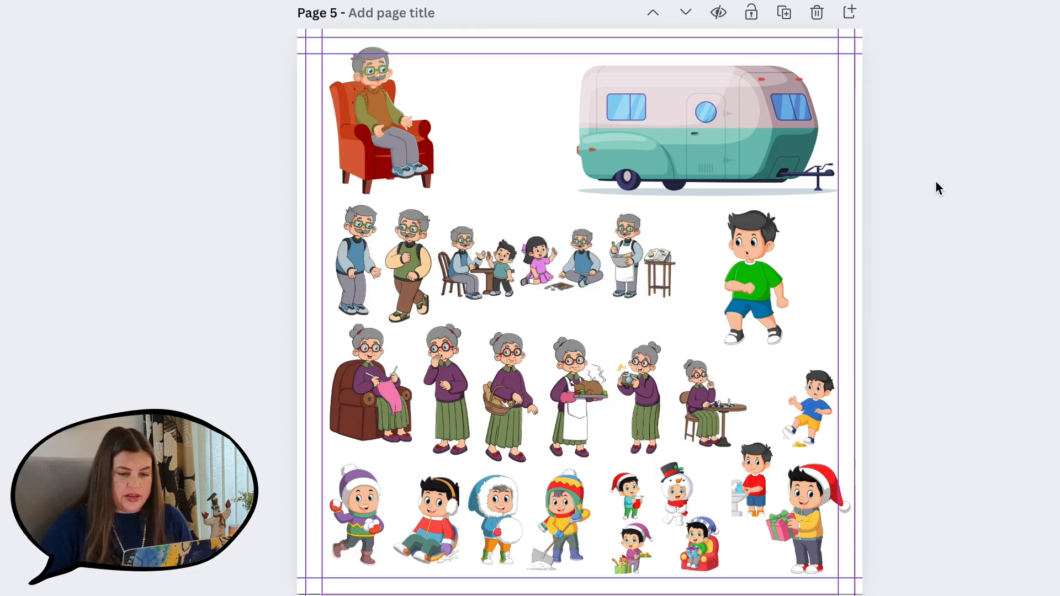
left_click(718, 409)
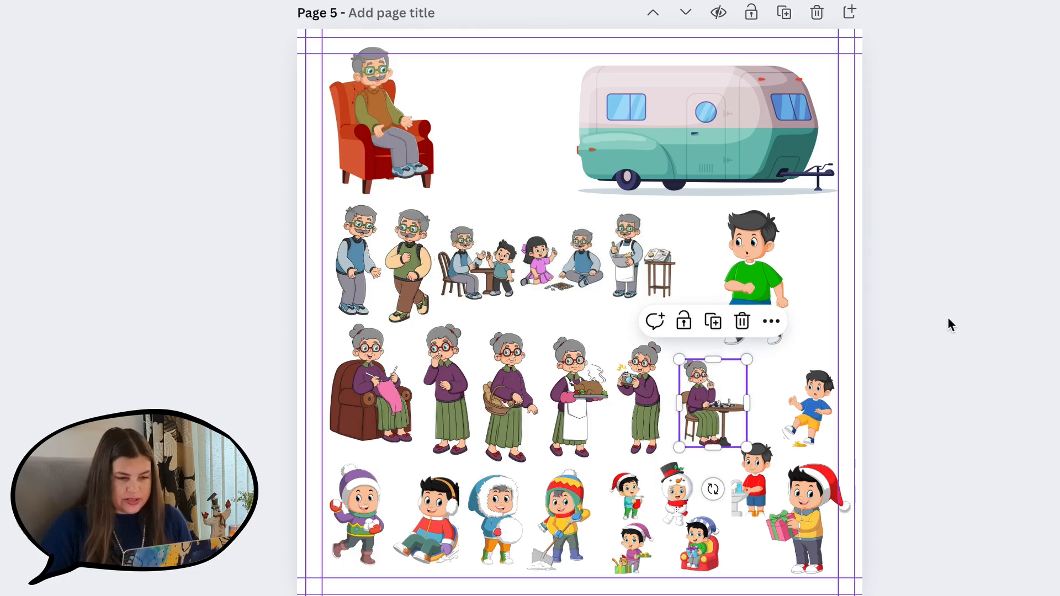
key("ctrl+c")
scroll(949, 319, "down", 1)
scroll(949, 318, "down", 20)
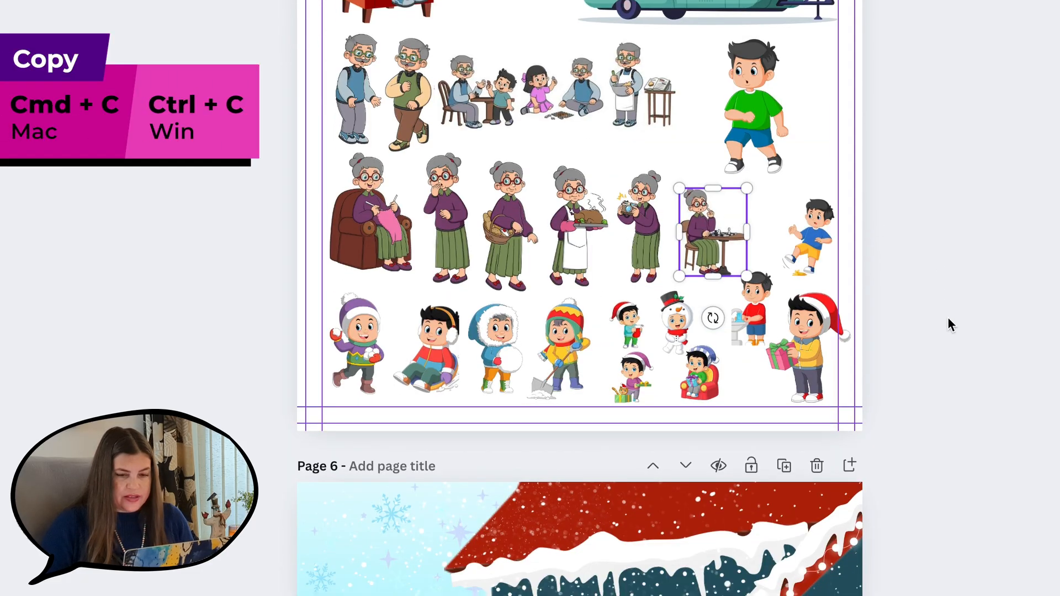
key("ctrl+v")
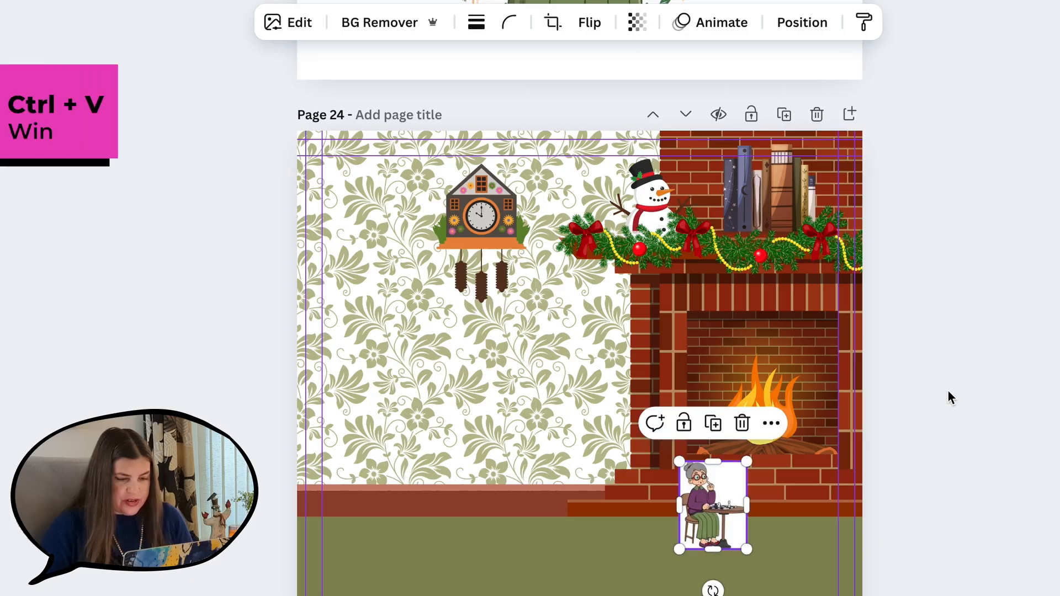
Enlarge the Grandma chess picture to most of page 24's height and remove its white background
left_click_drag(457, 488, 712, 153)
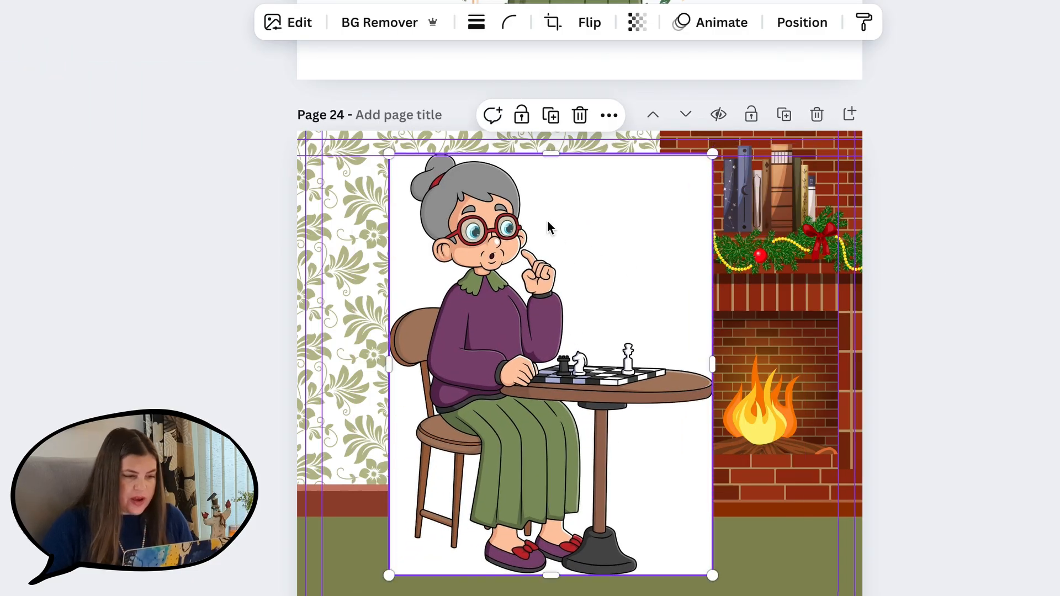
left_click(390, 34)
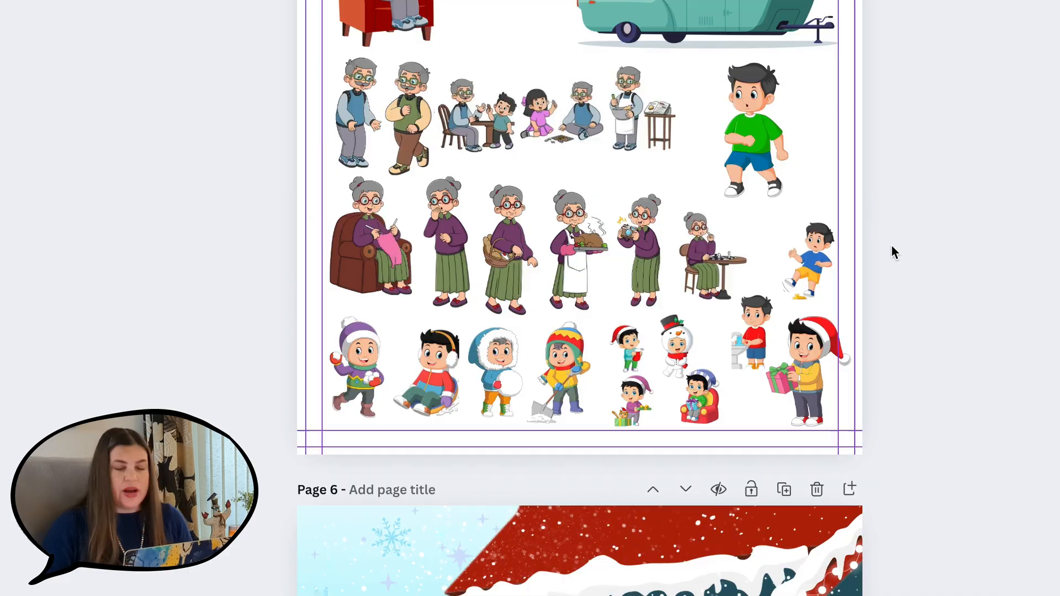
Copy the boy in the blue shirt slipping on a banana peel from page 5 and paste him onto page 24
key("ctrl+plus")
key("ctrl+plus")
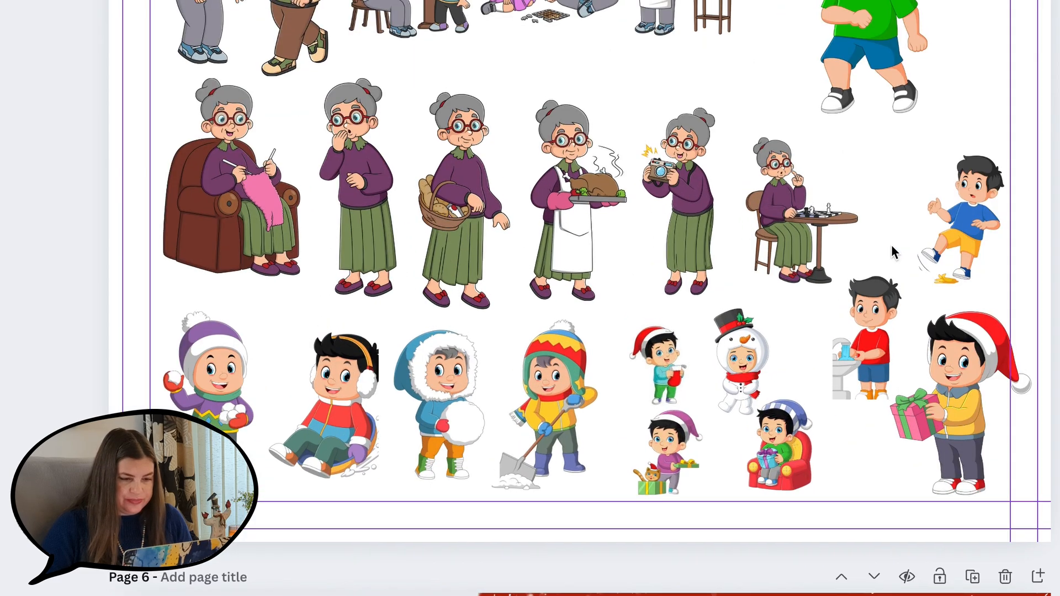
scroll(892, 247, "up", 1)
scroll(891, 246, "up", 1)
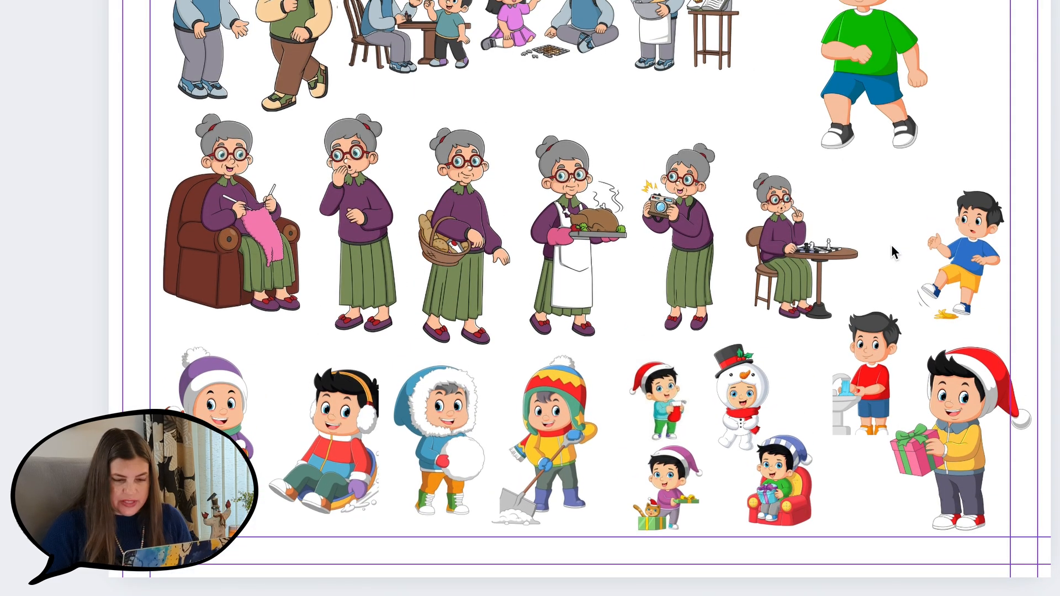
left_click(987, 231)
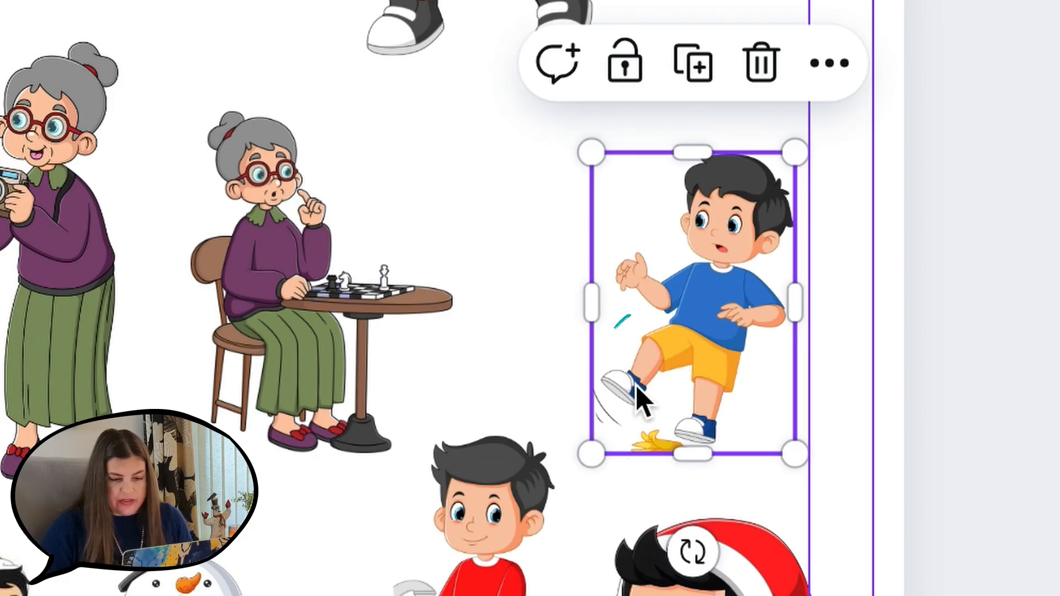
left_click(720, 239)
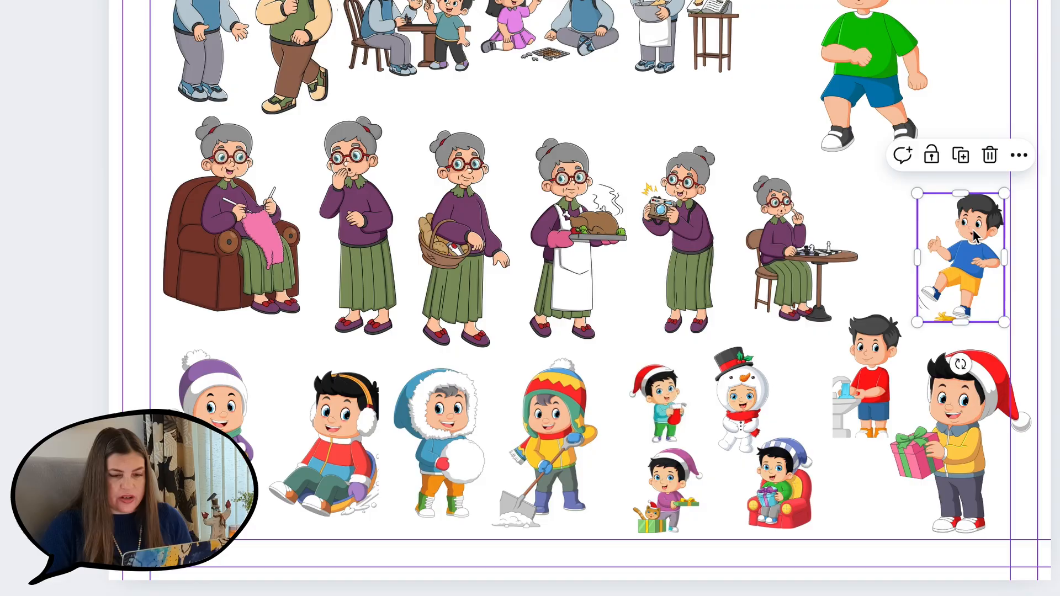
key("ctrl+c")
scroll(973, 236, "down", 20)
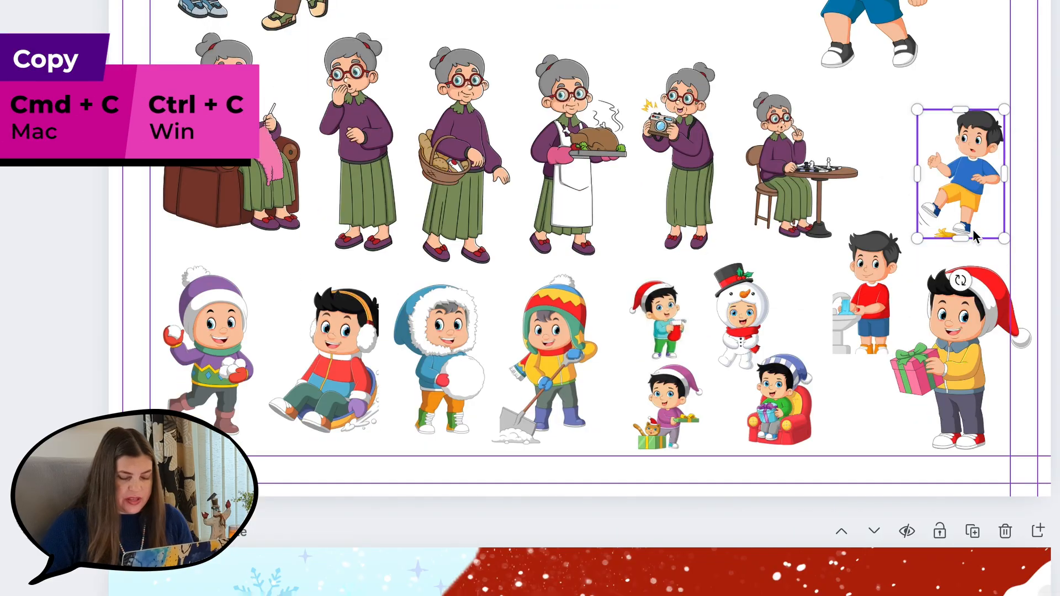
scroll(973, 229, "down", 20)
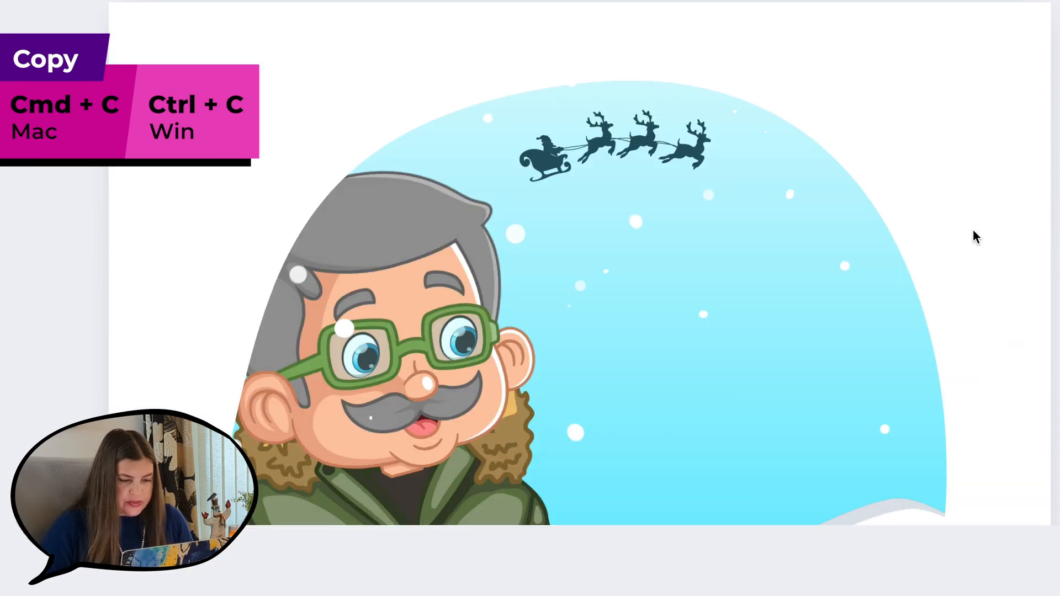
scroll(973, 236, "down", 20)
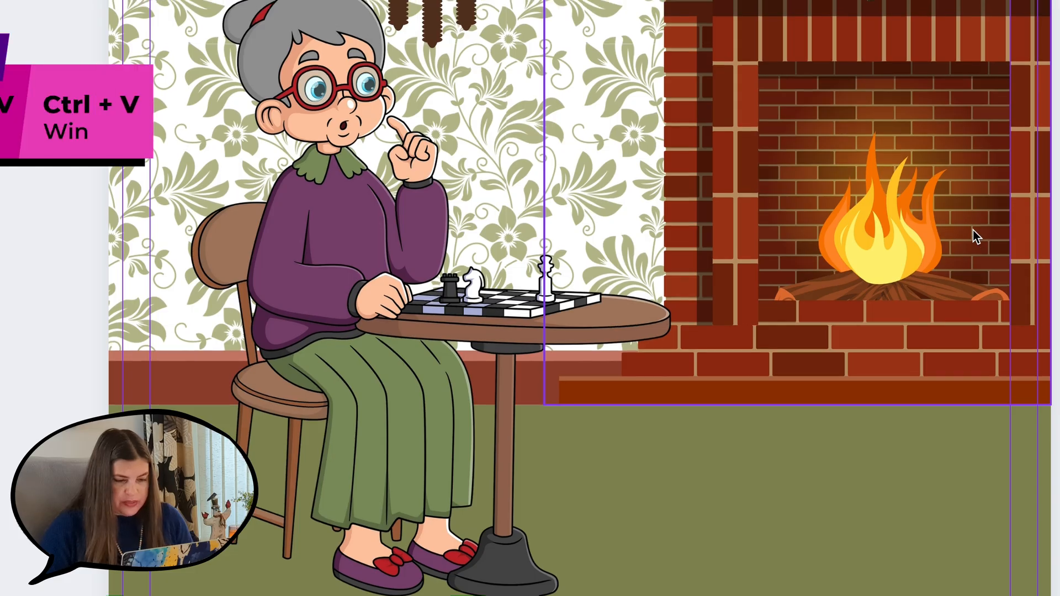
key("ctrl+v")
Enlarge the slipping boy to match Grandma's scale and tilt him upright across the chess table from her
left_click_drag(918, 327, 561, 76)
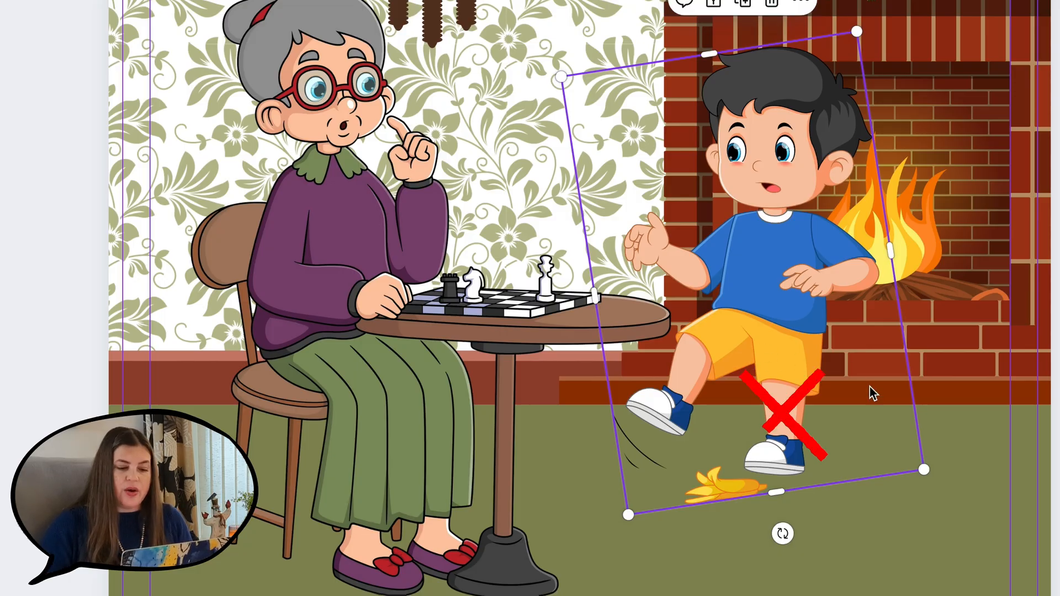
mouse_move(774, 495)
left_mouse_down()
mouse_move(743, 432)
mouse_move(765, 478)
mouse_move(755, 456)
mouse_move(764, 541)
left_mouse_up()
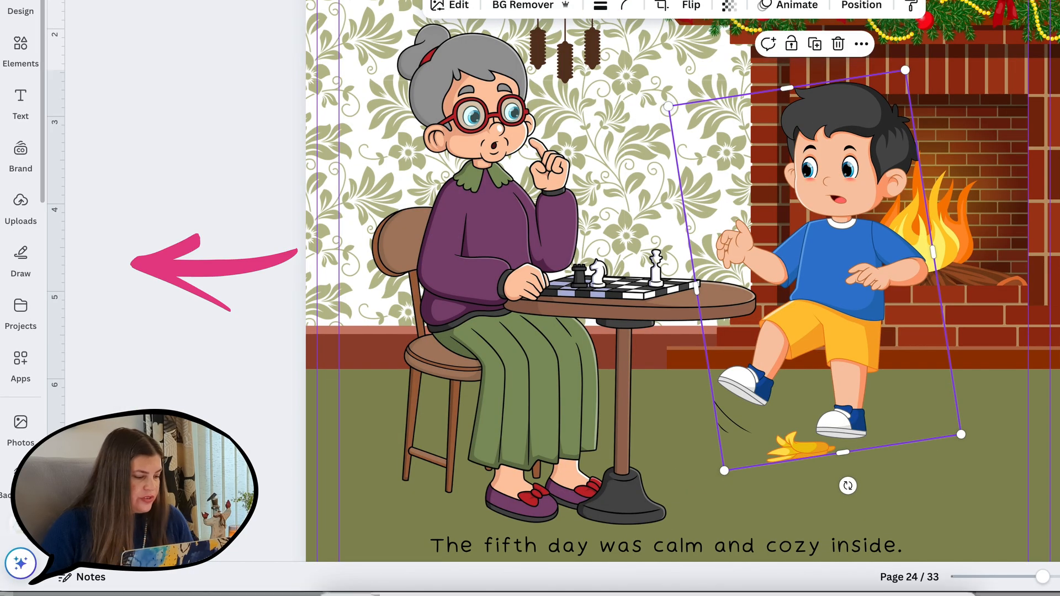
Outline the boy in the Choppy Crop app, leaving out his standing leg, the banana peel and the motion lines
scroll(21, 221, "down", 10)
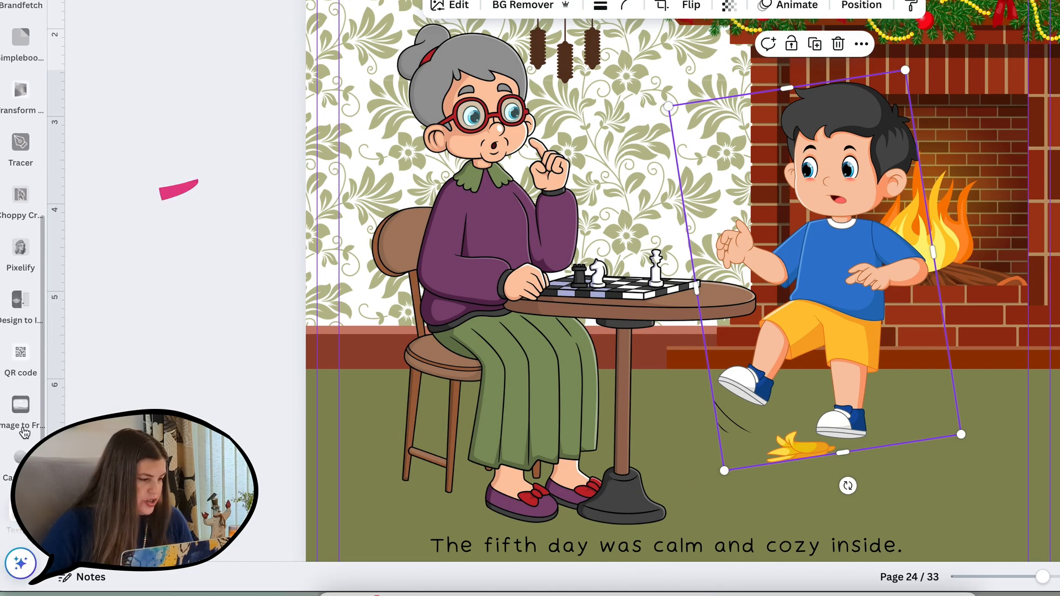
left_click(20, 207)
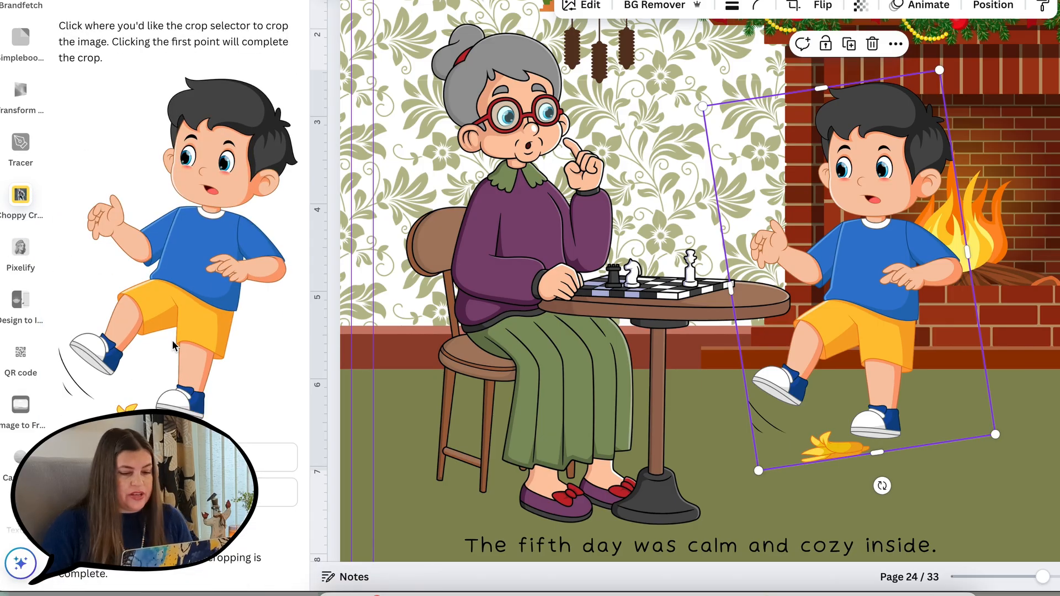
left_click(130, 274)
left_click(80, 306)
left_click(65, 336)
left_click(76, 365)
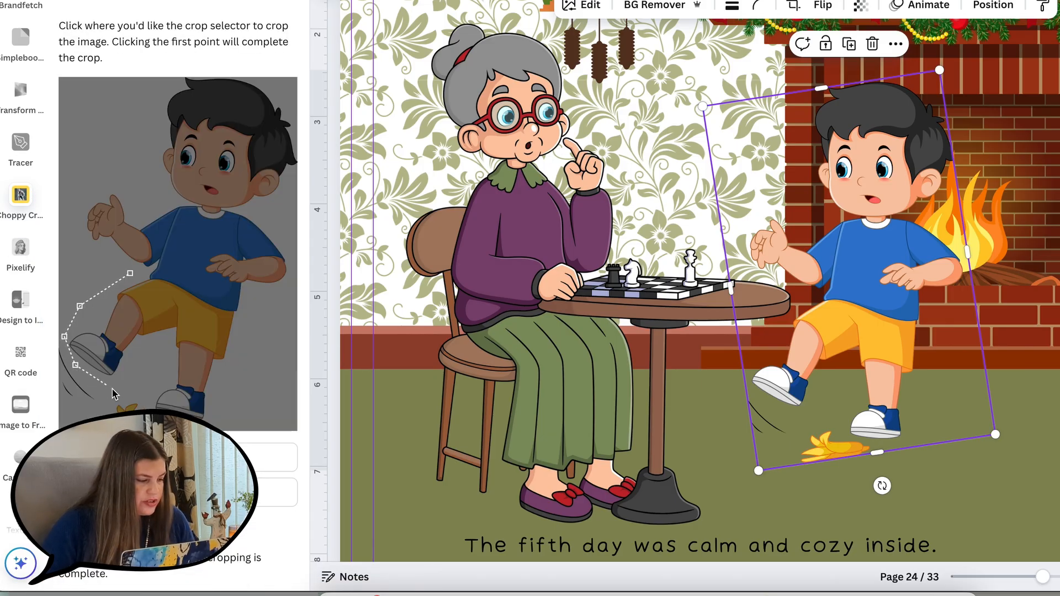
left_click(113, 391)
left_click(140, 348)
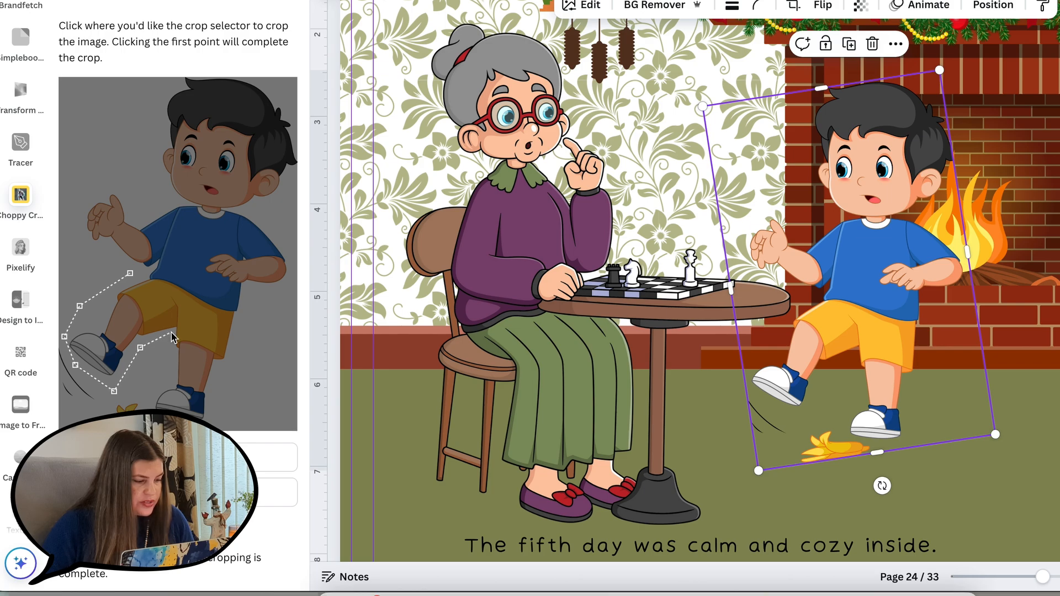
left_click(174, 329)
left_click(187, 318)
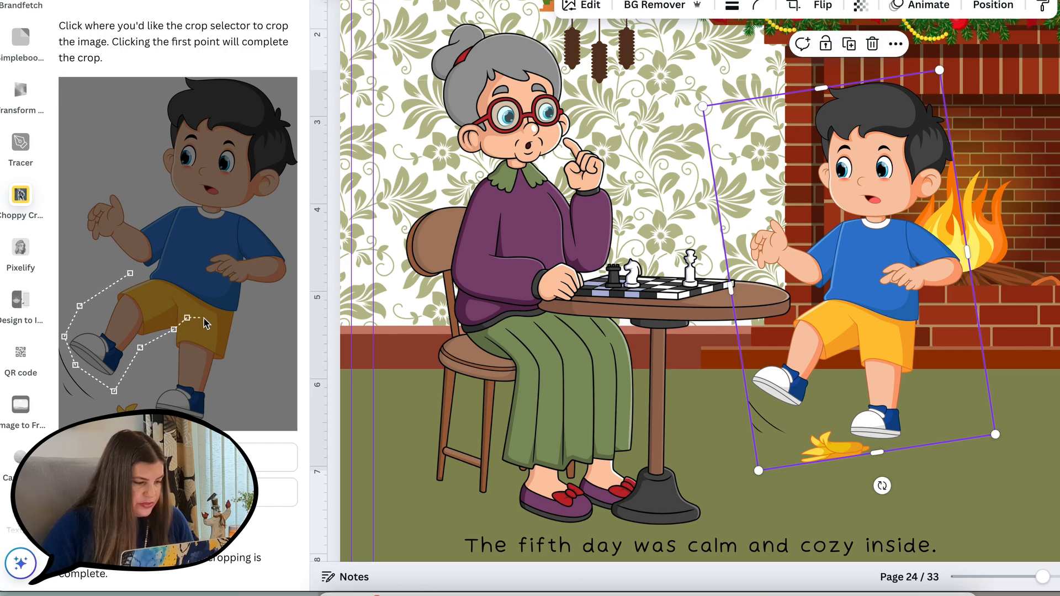
left_click(210, 320)
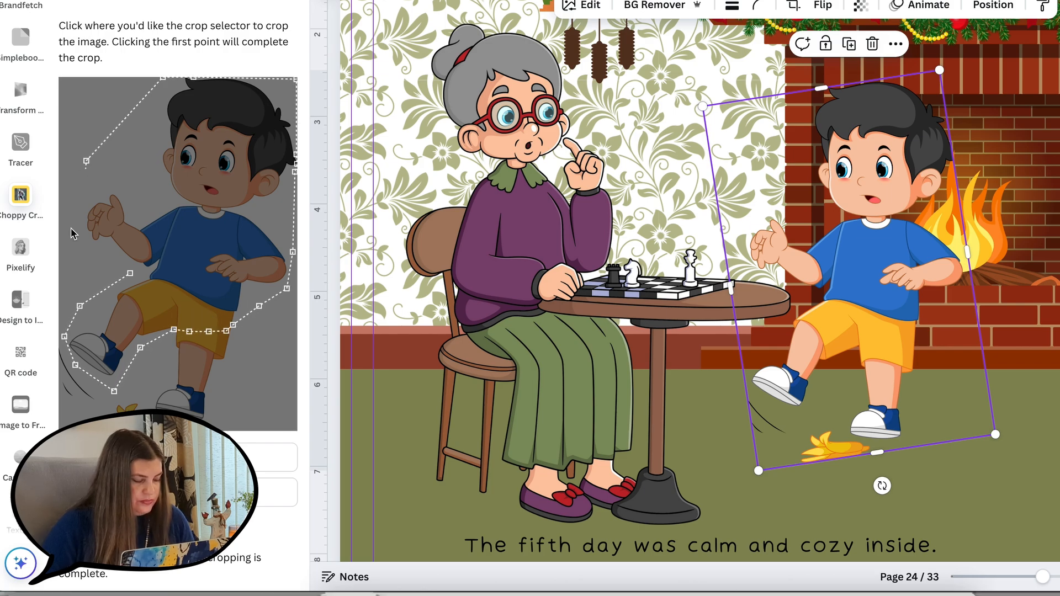
left_click(71, 252)
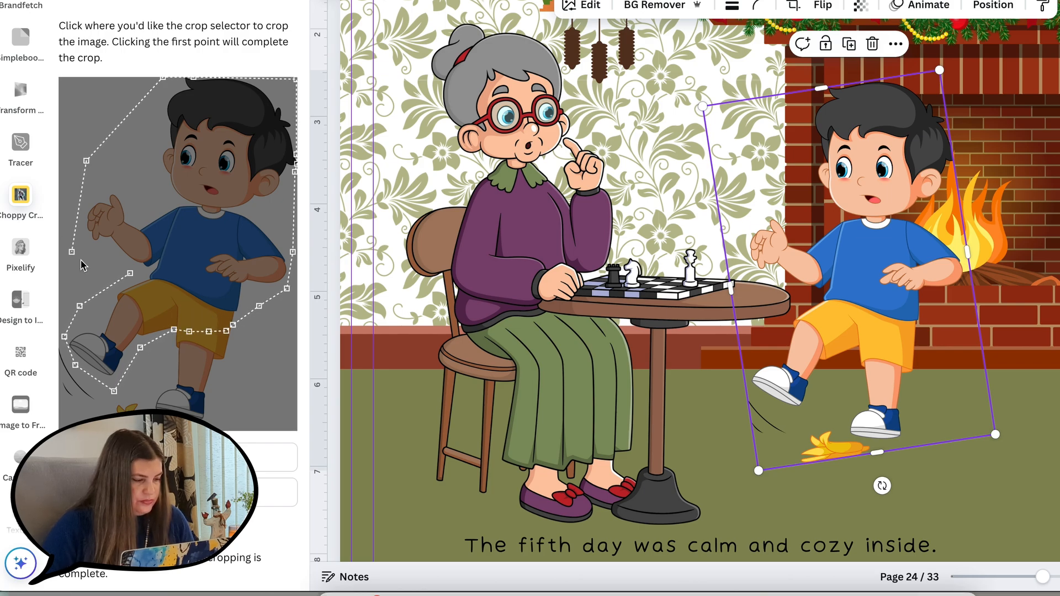
left_click(130, 273)
Add the cropped boy without his standing leg to page 24
scroll(212, 278, "down", 3)
scroll(212, 278, "down", 2)
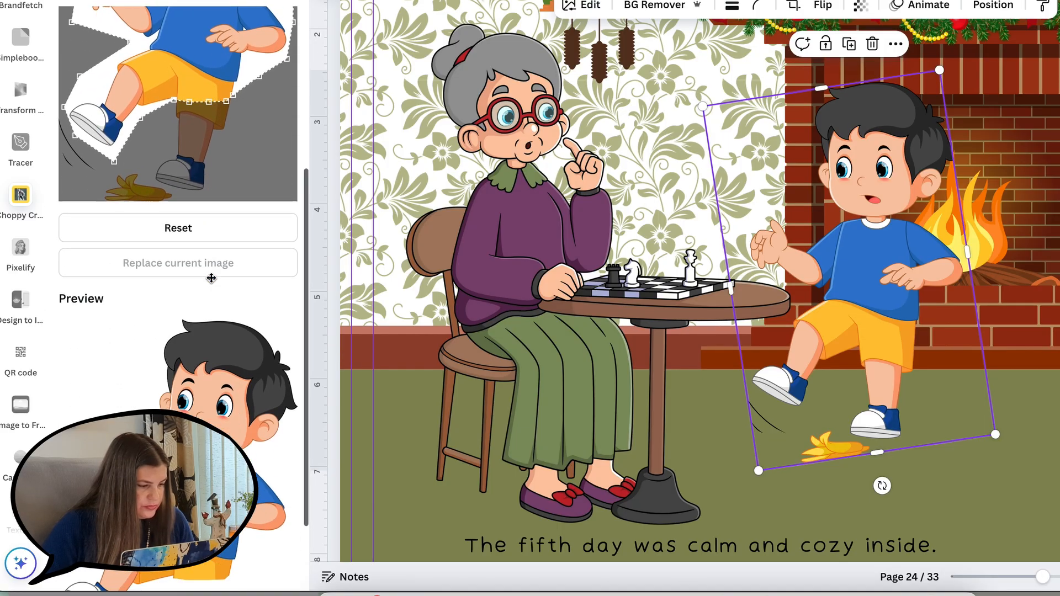
scroll(215, 274, "down", 3)
left_click(184, 564)
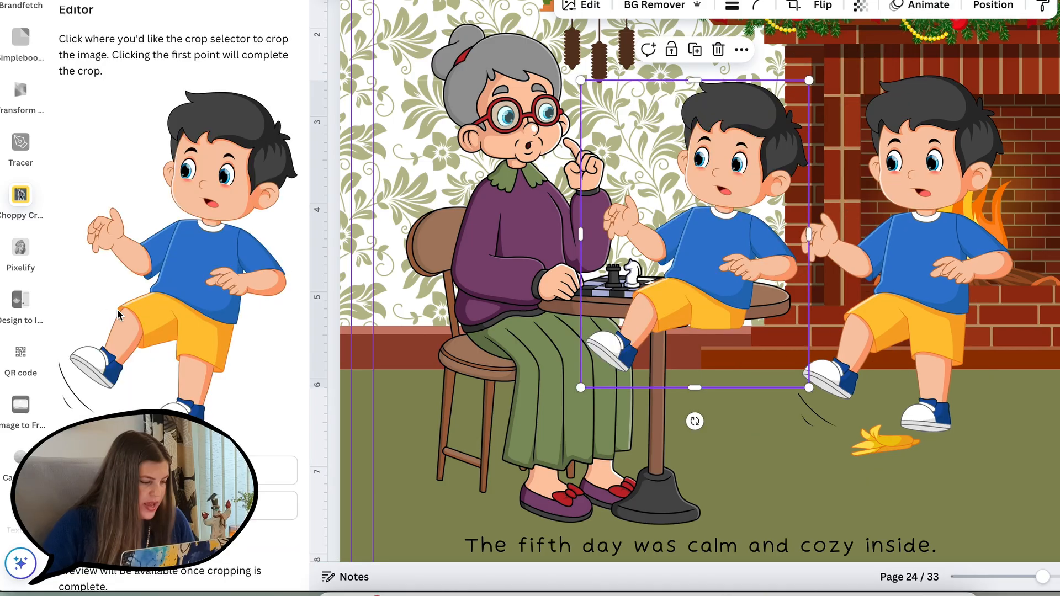
Outline only the boy's raised leg with its part of the yellow shorts as a second crop
left_click(174, 344)
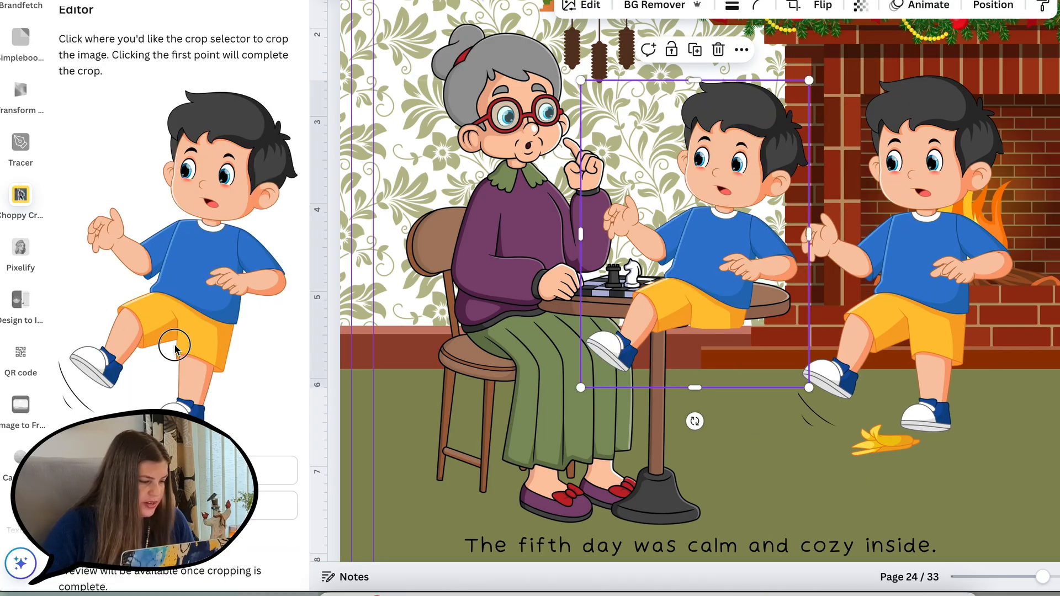
left_click(136, 359)
left_click(115, 400)
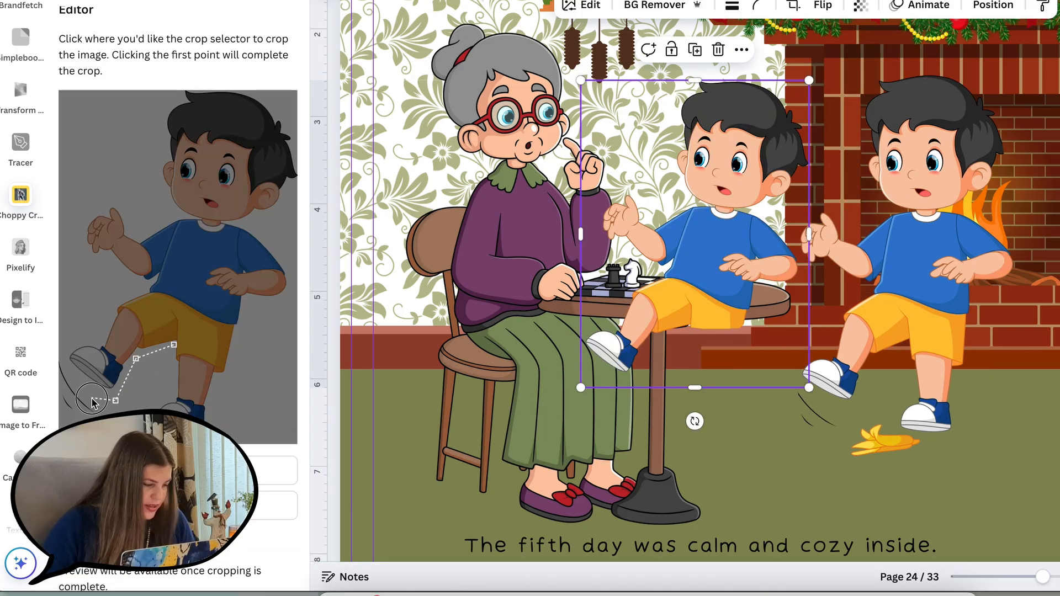
left_click(92, 397)
left_click(65, 366)
left_click(65, 346)
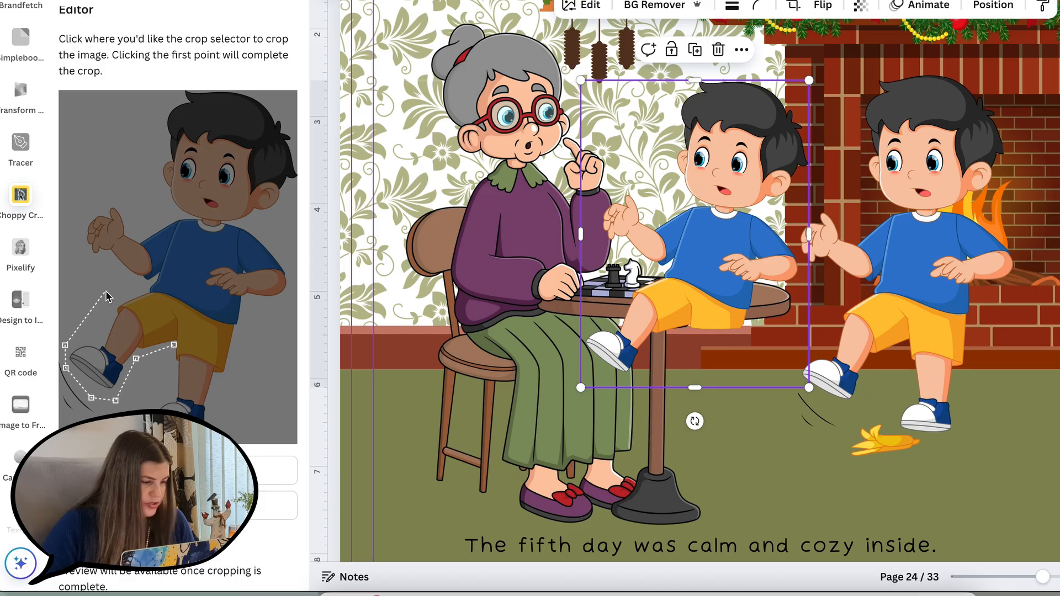
left_click(147, 290)
left_click(156, 297)
left_click(176, 314)
left_click(178, 321)
left_click(174, 345)
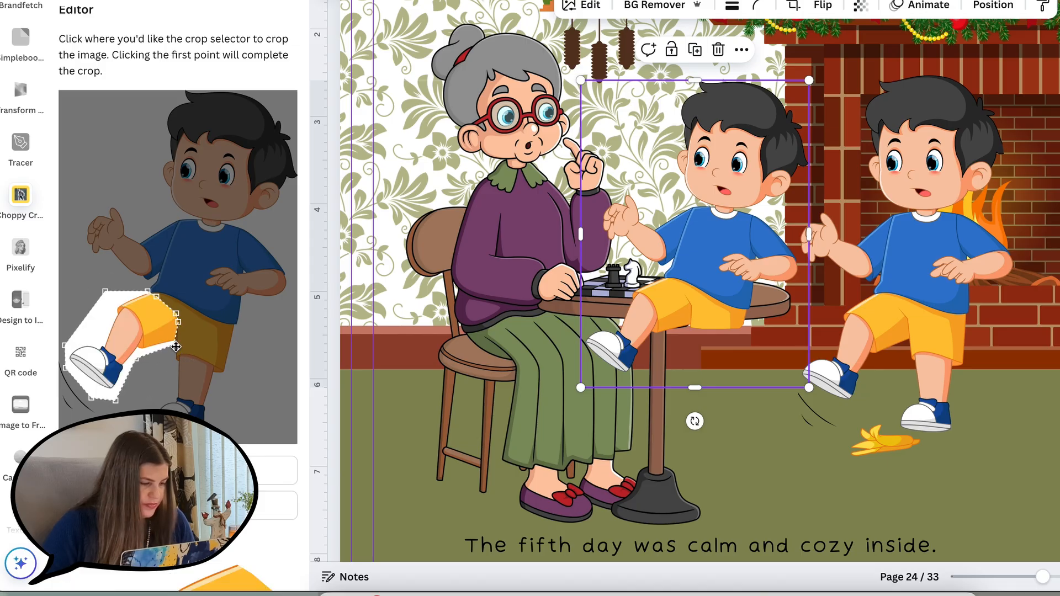
Add the cropped leg to page 24 and delete the original slipping boy
scroll(209, 576, "down", 5)
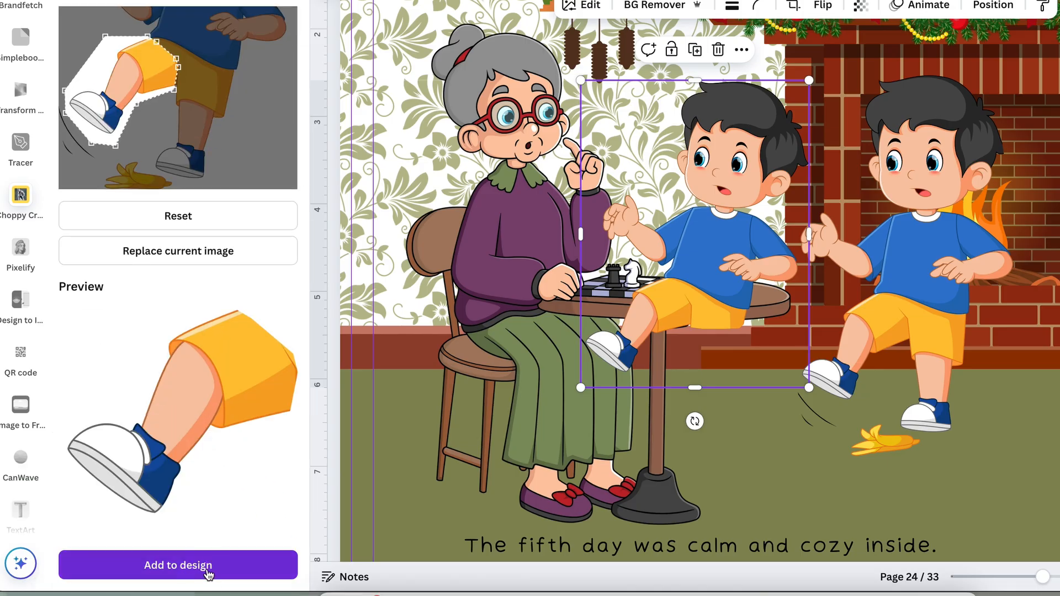
left_click(209, 576)
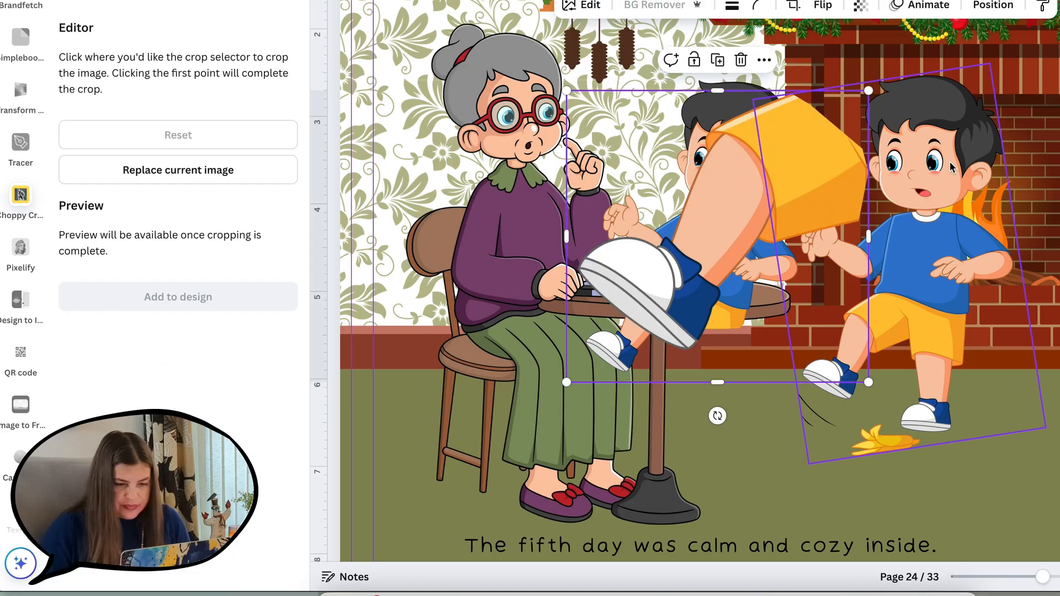
left_click(787, 143)
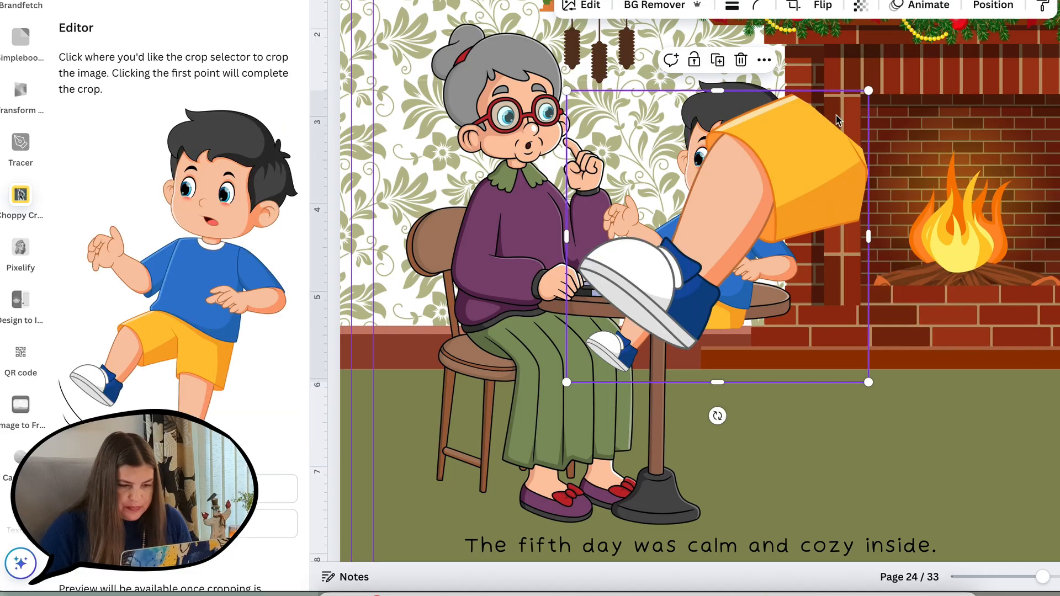
Shrink the cropped leg and fit it onto the boy as his second leg, placing both in front of the fireplace
left_click_drag(868, 91, 777, 220)
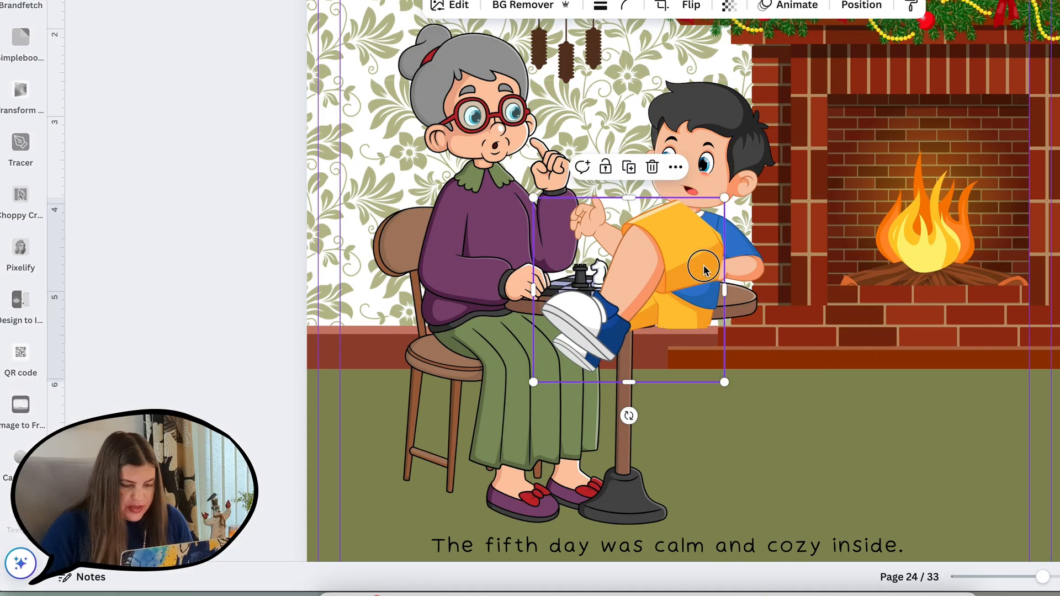
left_click_drag(705, 267, 717, 276)
left_click_drag(901, 455, 867, 431)
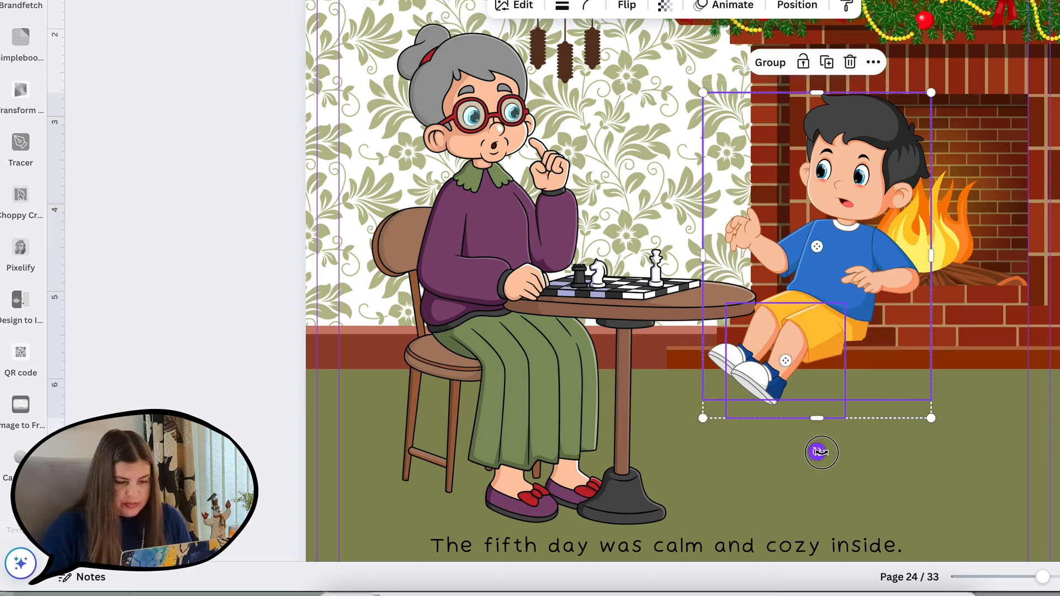
Rotate the boy and his second leg together slightly counterclockwise, then deselect them
left_click_drag(821, 453, 868, 447)
key("Escape")
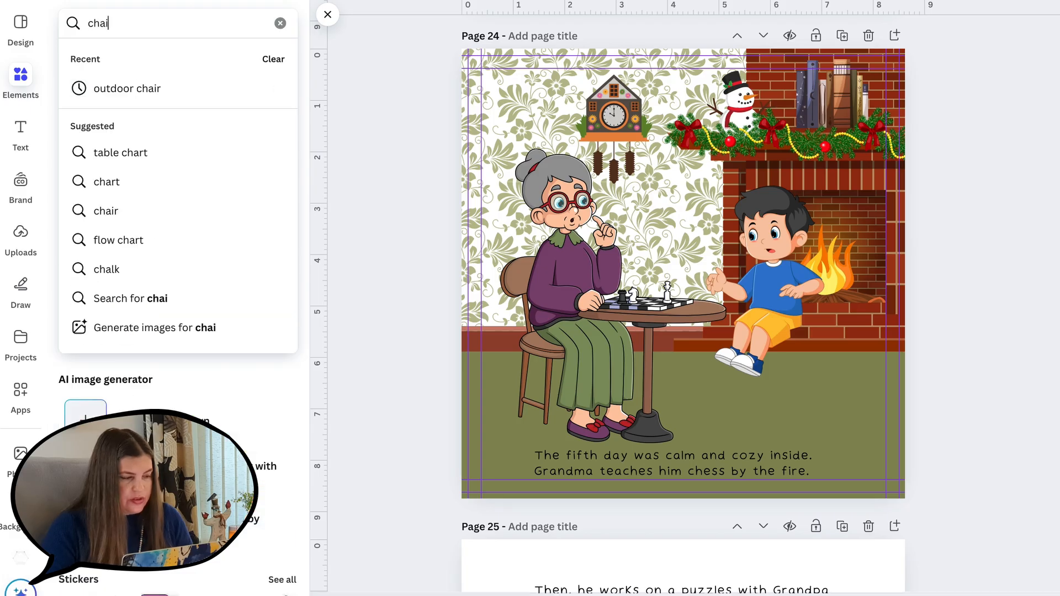
Search the elements for "chair" and browse the graphics for one that suits the boy
type("r")
key("Return")
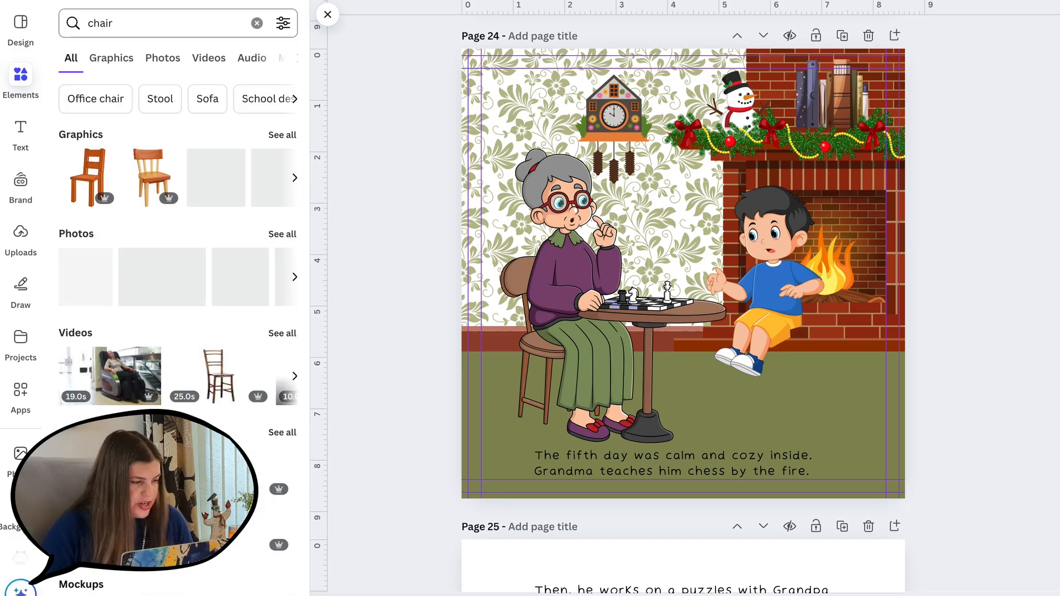
left_click(288, 142)
scroll(220, 298, "up", 2)
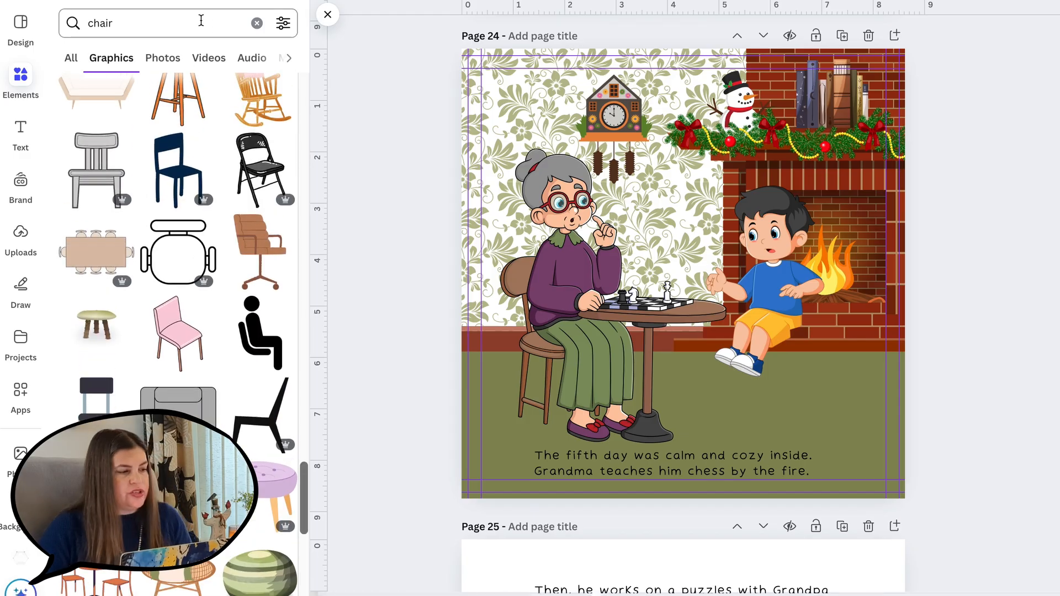
Search the graphics for "wood chair" and place the rounded spindle-back chair over the boy on page 24
left_click(114, 23)
type("wood chair")
key("Return")
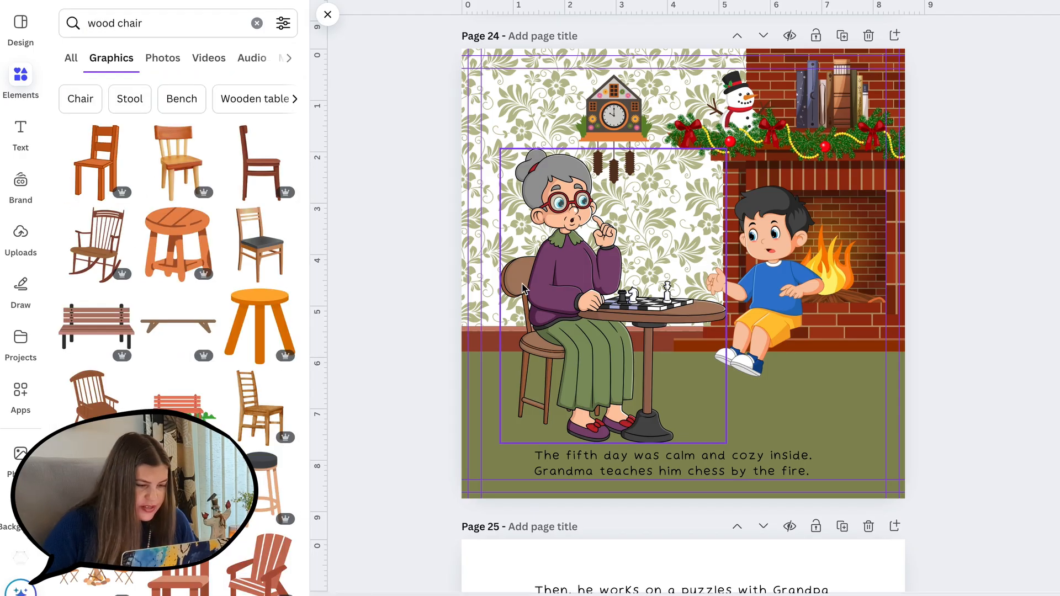
scroll(248, 336, "down", 3)
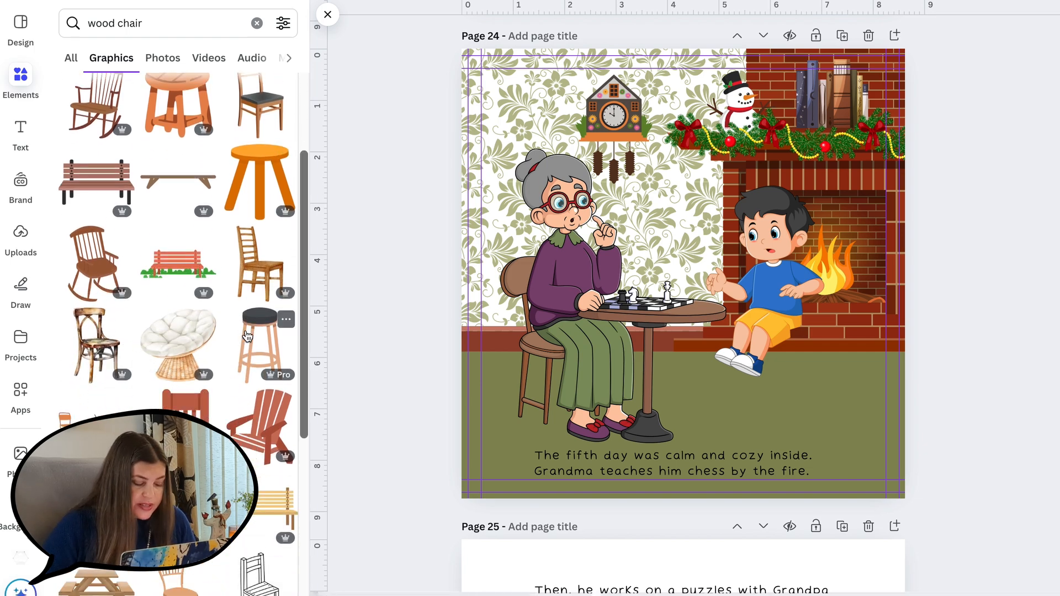
scroll(248, 336, "down", 3)
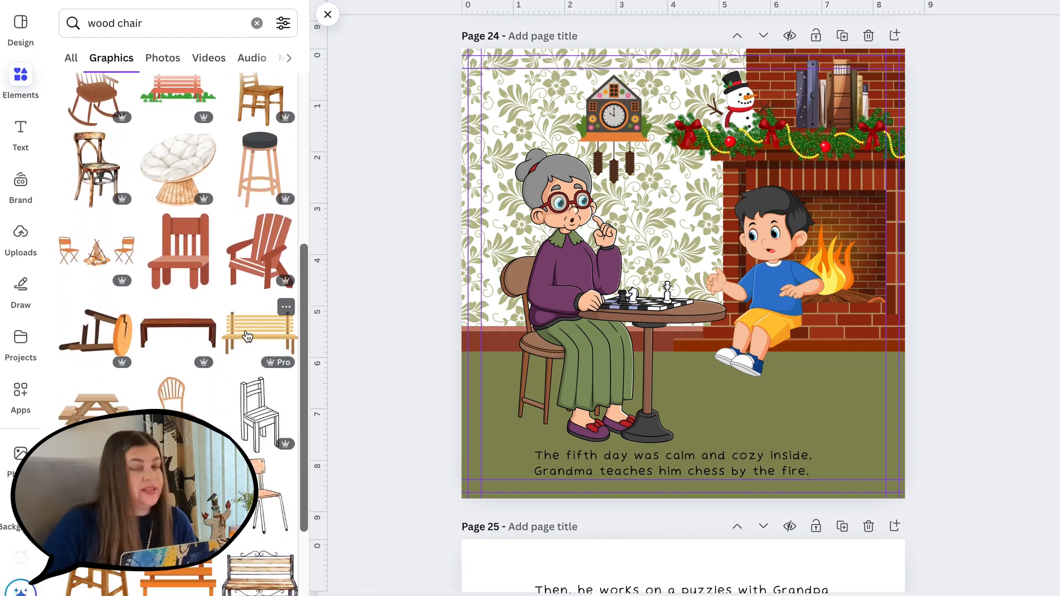
scroll(247, 336, "down", 4)
left_click_drag(172, 238, 785, 323)
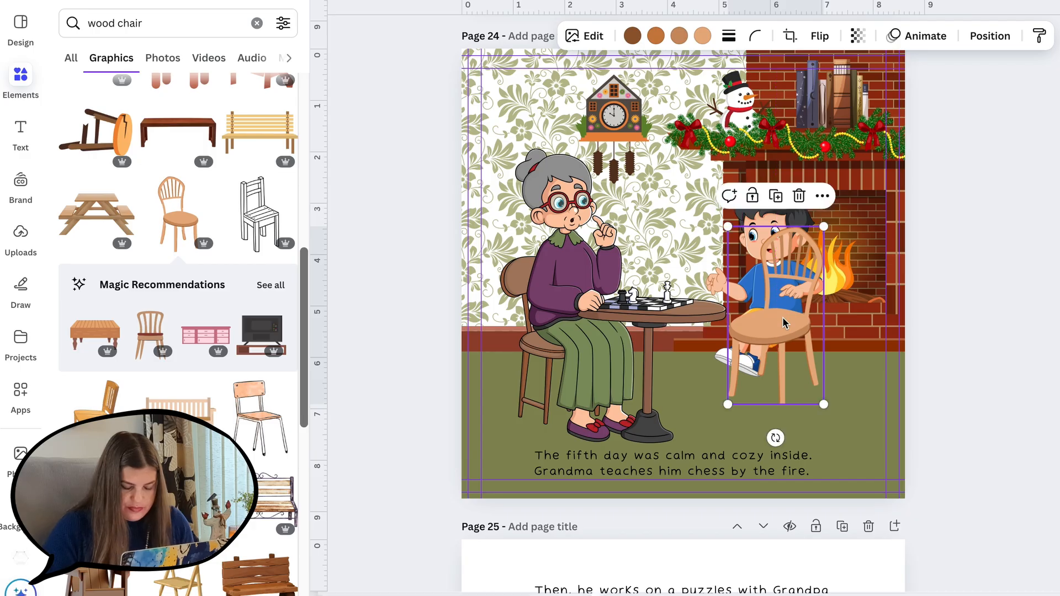
Send the chair behind the boy and shift it toward the chess table so he sits on its seat
key("ctrl+bracketleft")
key("ctrl+bracketleft")
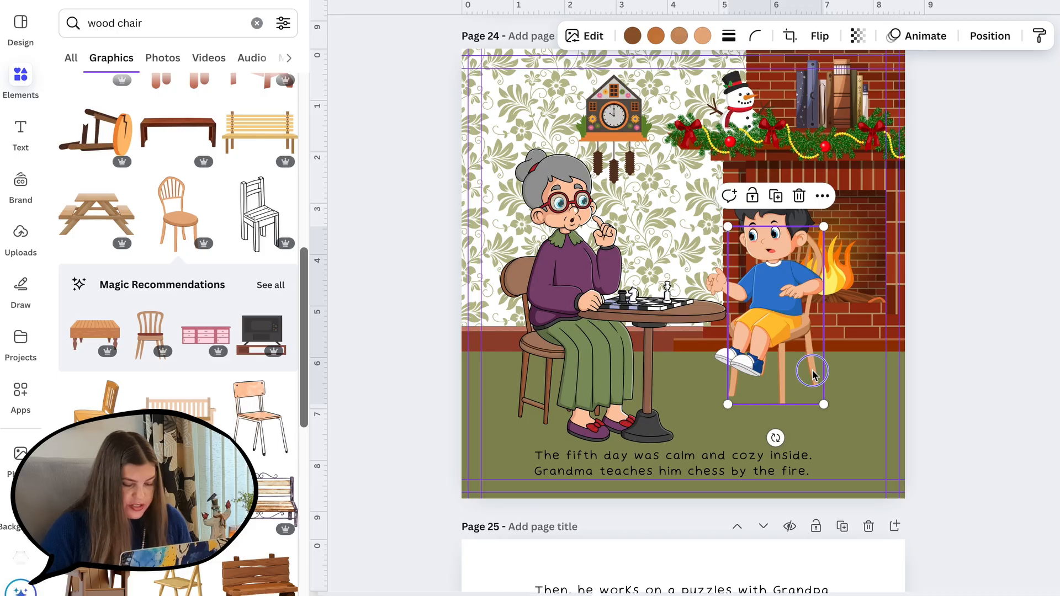
left_click_drag(812, 375, 793, 401)
Recolor the boy's chair to match Grandma's, sampling her chair's brown #A87F63 for its lightest color
left_click(702, 36)
left_click(96, 145)
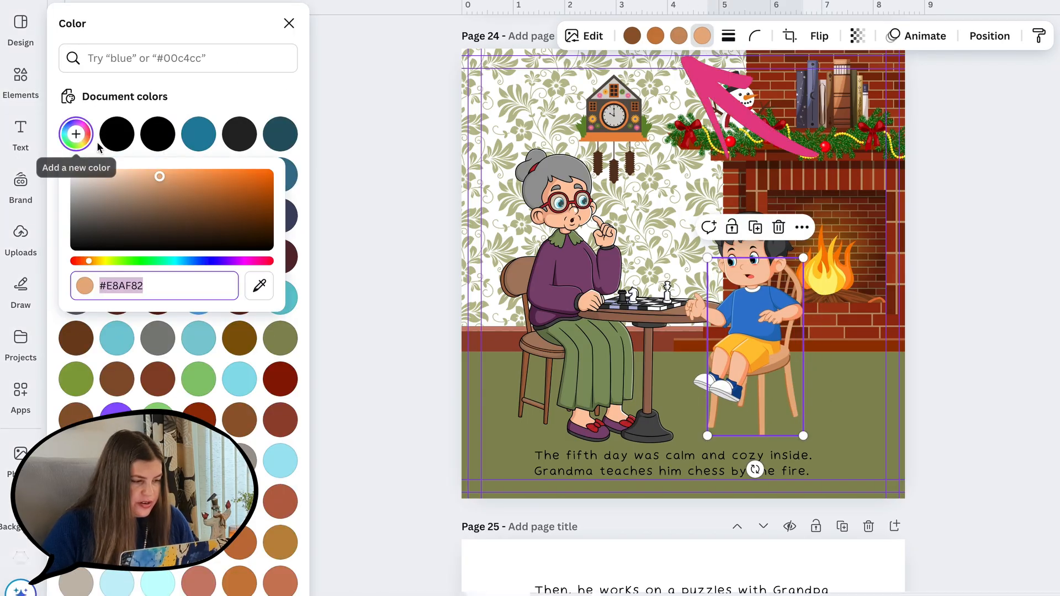
left_click(259, 286)
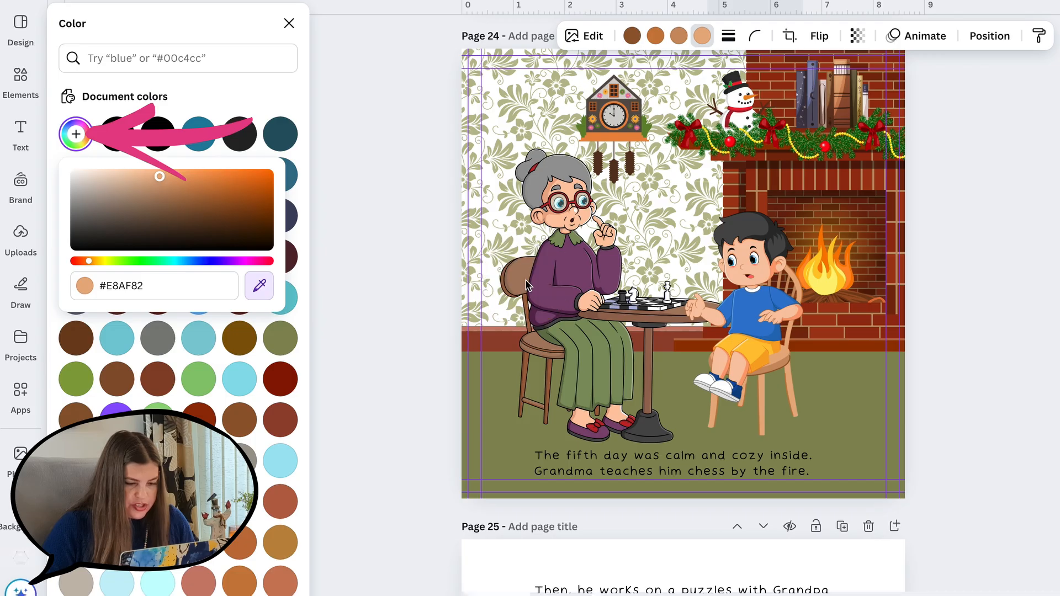
left_click(525, 285)
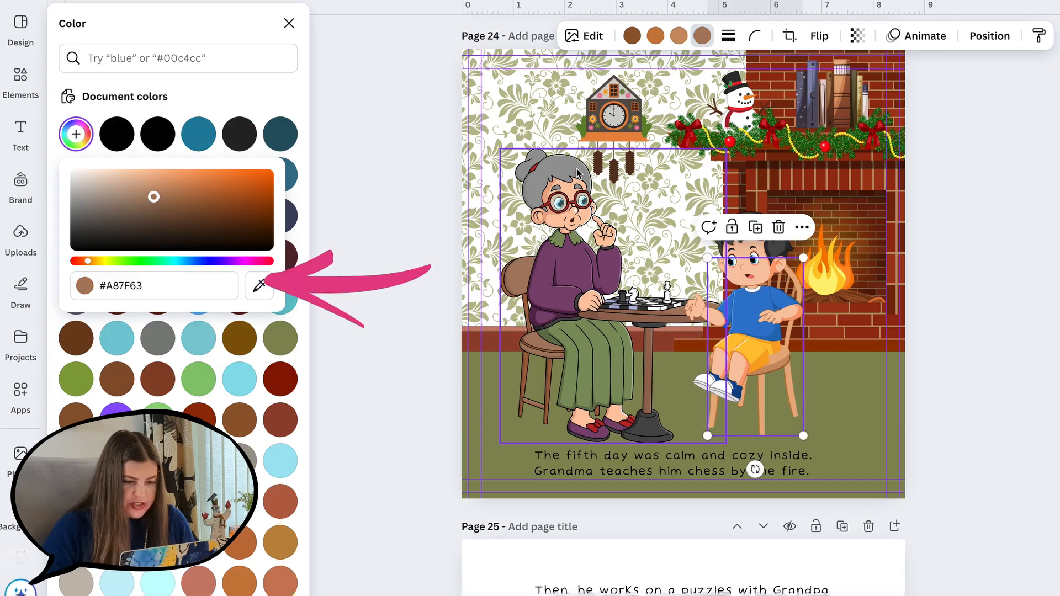
left_click(654, 41)
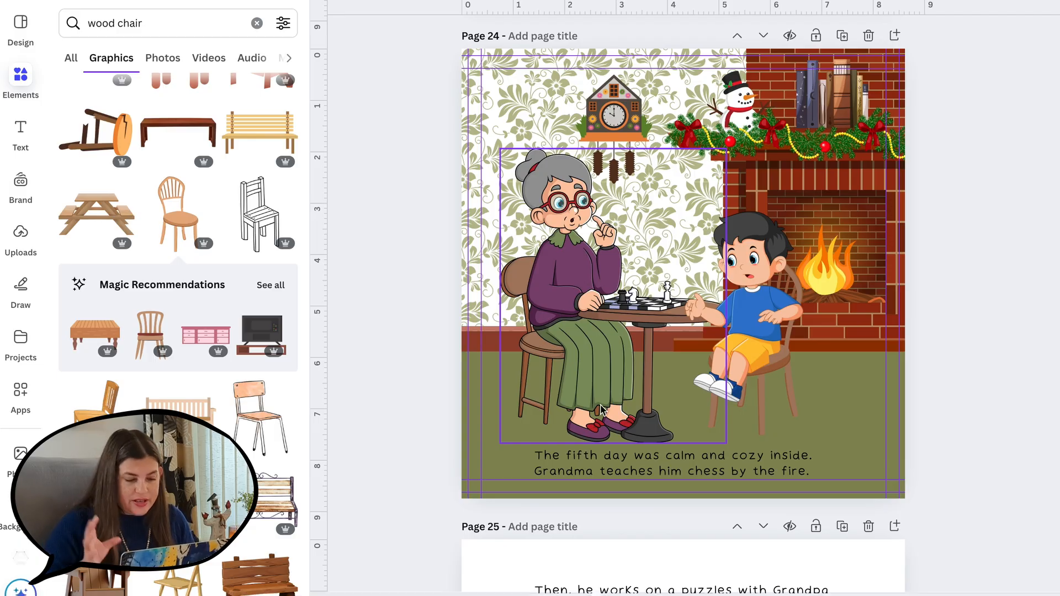
Select the boy, his leg and the chair together and move them up and closer, behind the table's edge
left_click(728, 380)
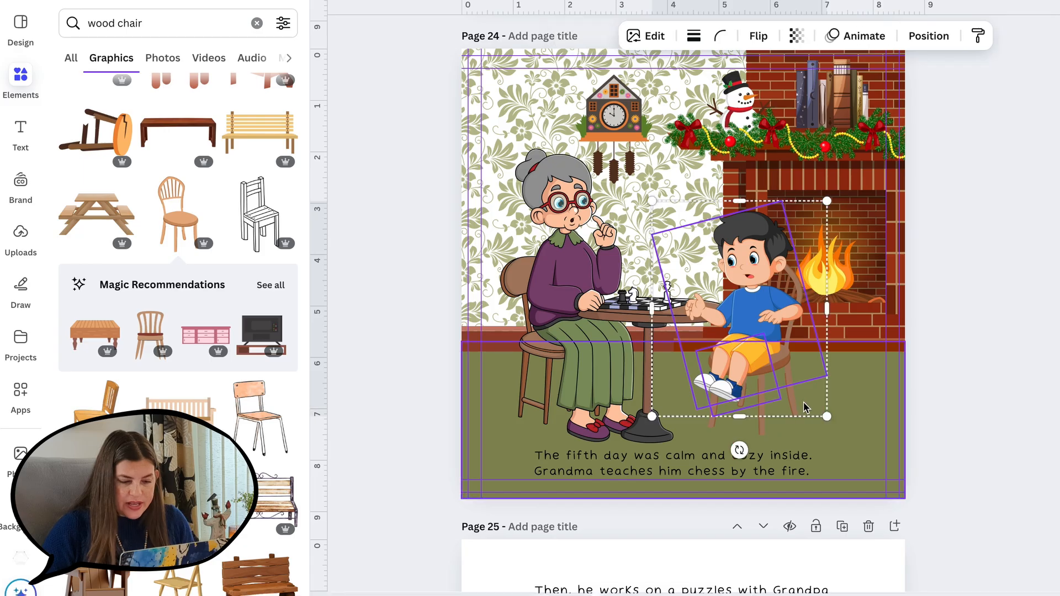
left_click(751, 362, "shift")
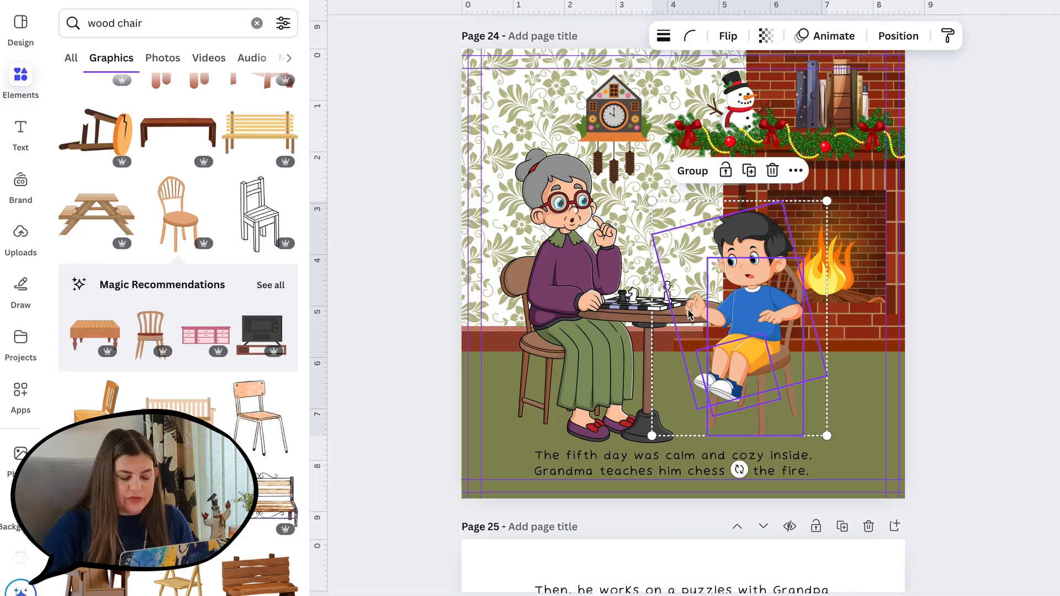
left_click_drag(736, 328, 726, 322)
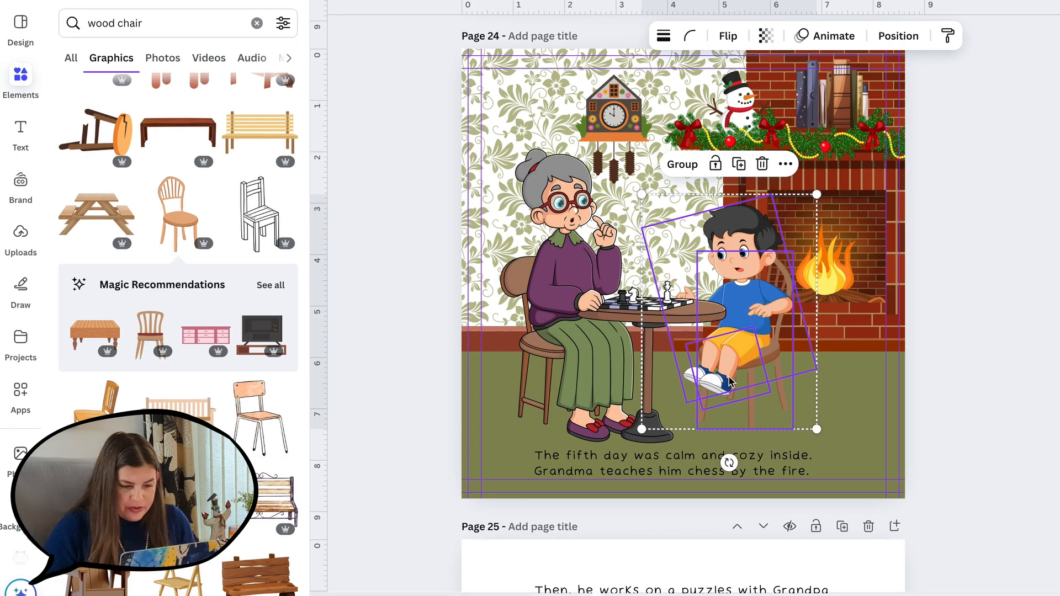
left_click_drag(748, 369, 745, 358)
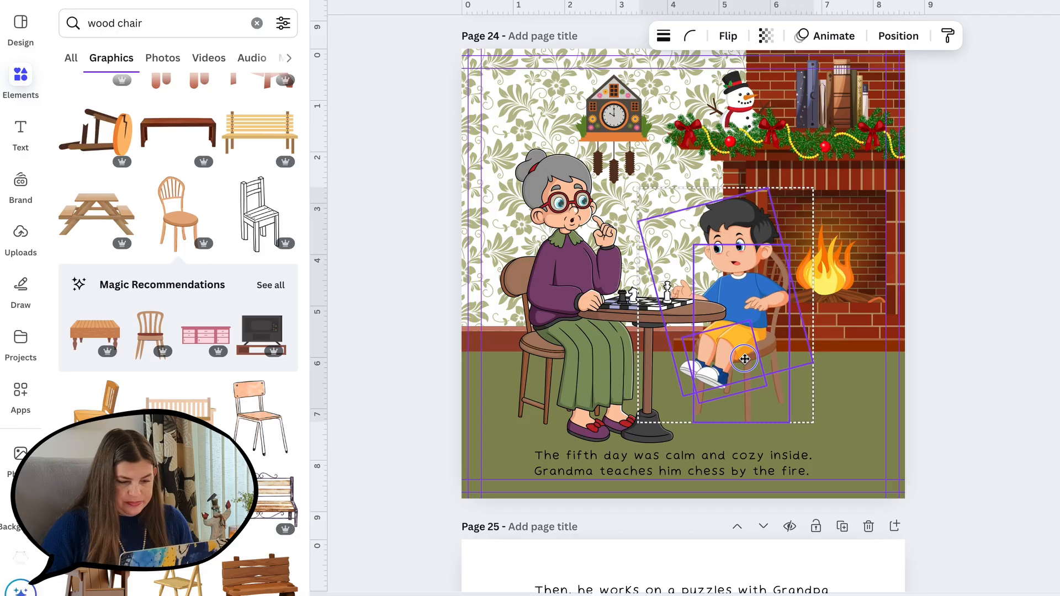
Choose the drawing marker and sample the darker orange #F7A726 from the boy's shorts as its color
scroll(696, 313, "up", 5)
scroll(843, 341, "right", 7)
scroll(843, 341, "down", 3)
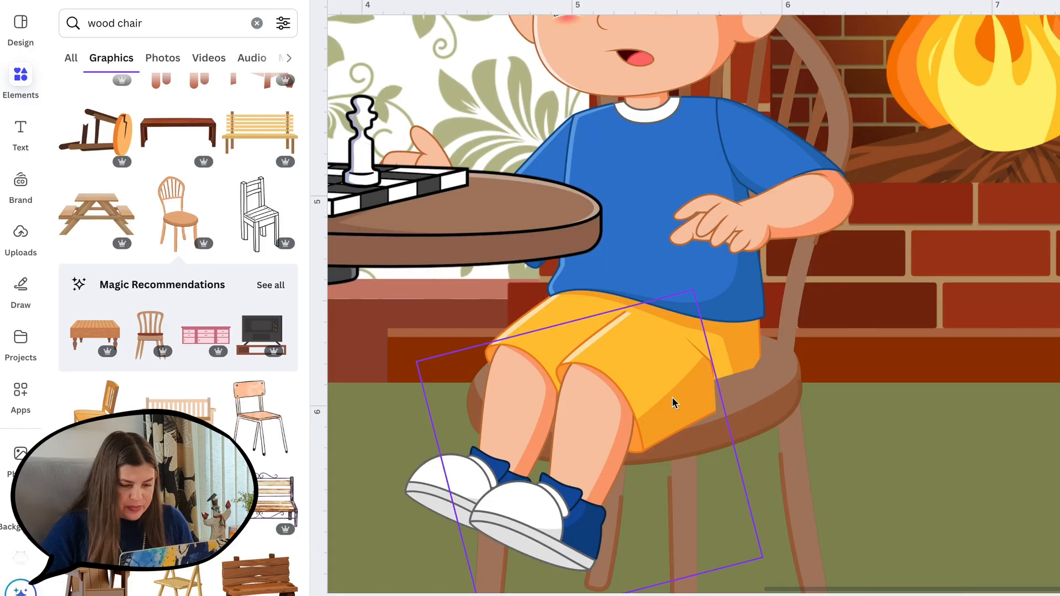
left_click(257, 23)
left_click(327, 15)
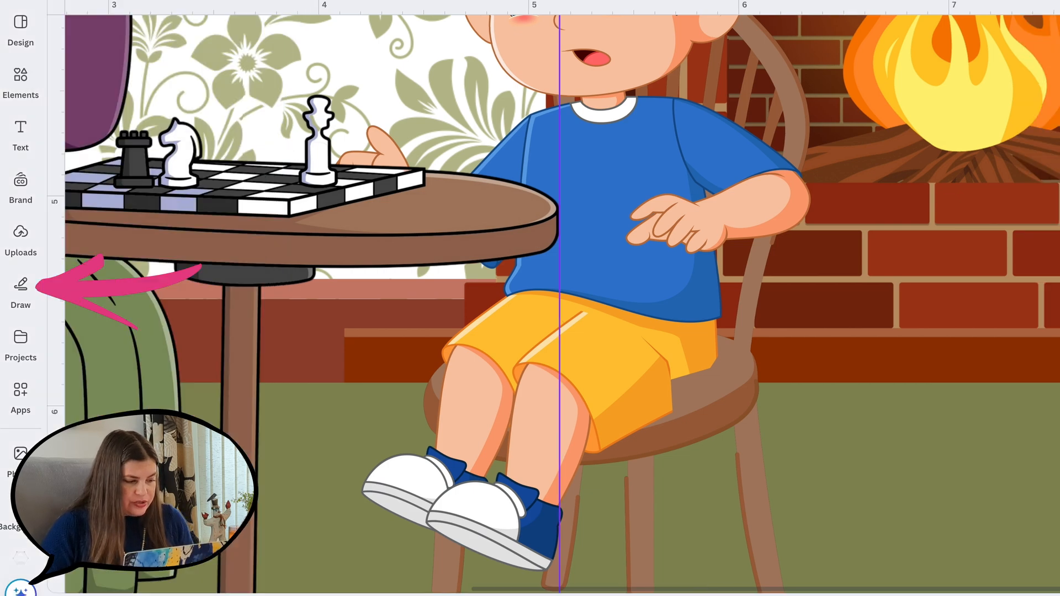
left_click(21, 287)
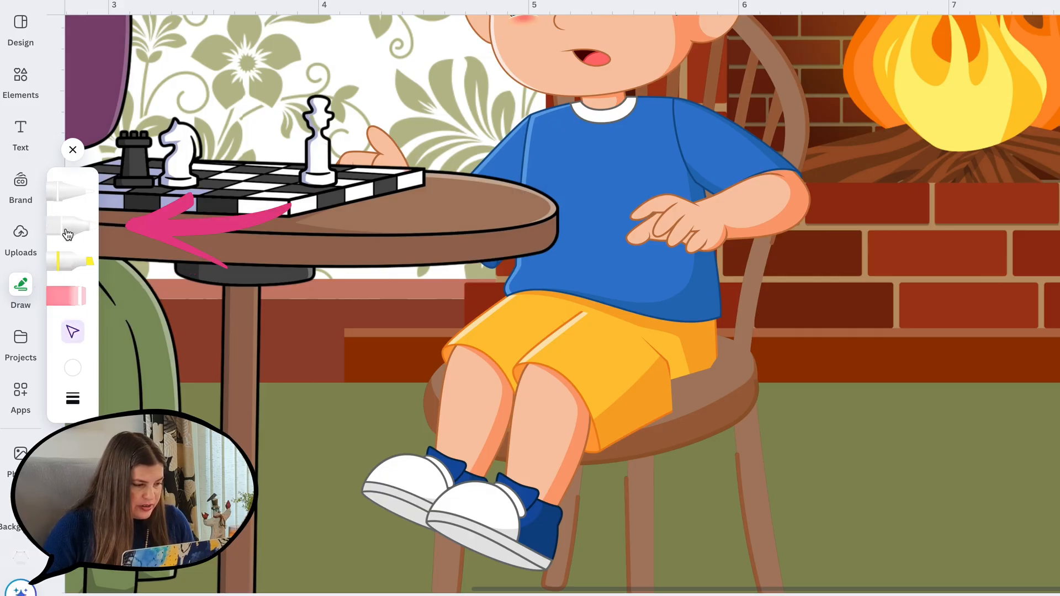
left_click(73, 370)
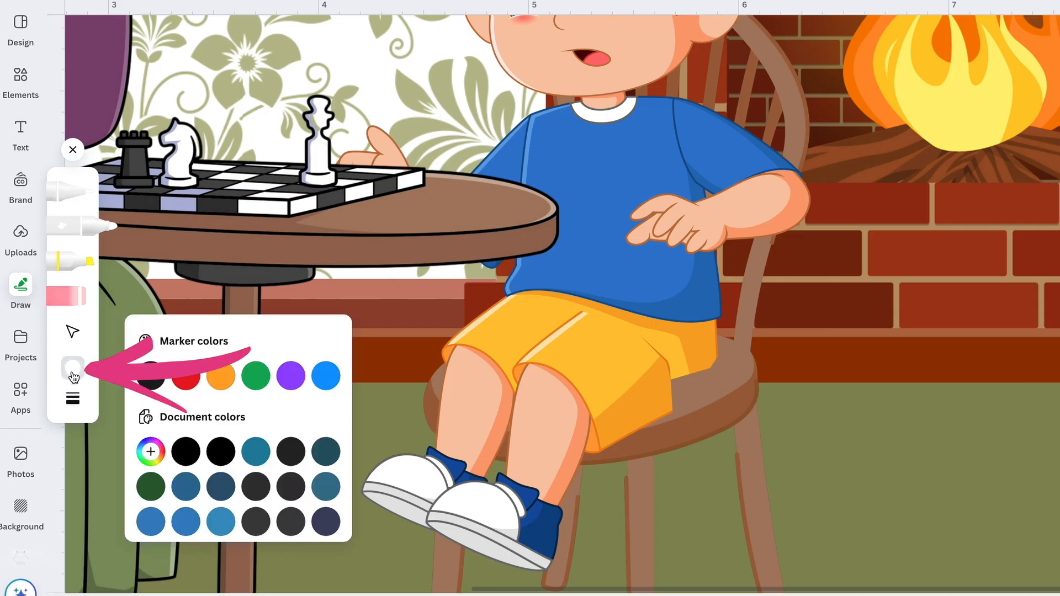
left_click(152, 453)
left_click(337, 405)
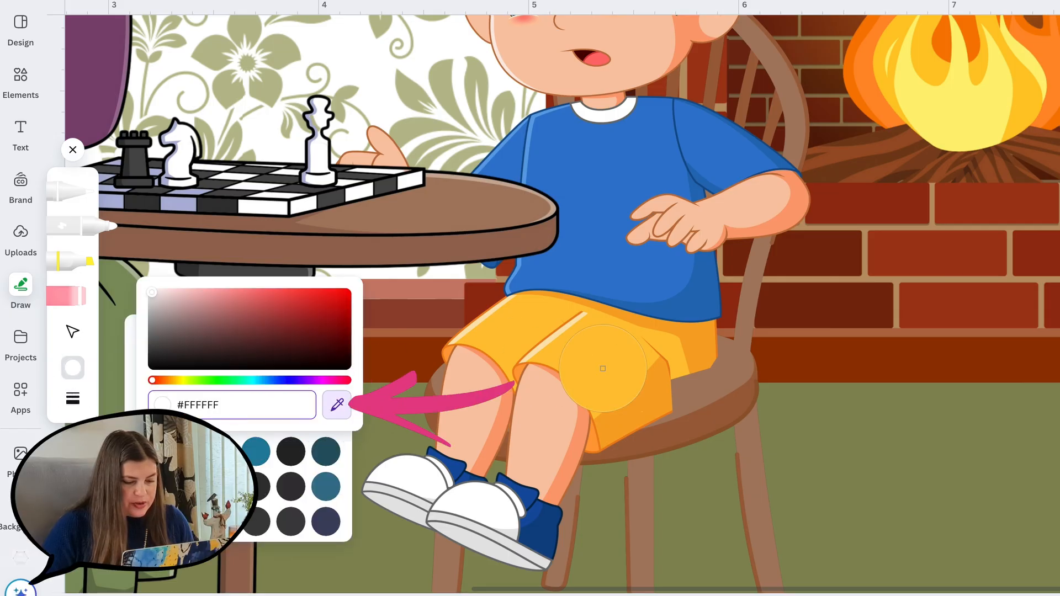
left_click(647, 405)
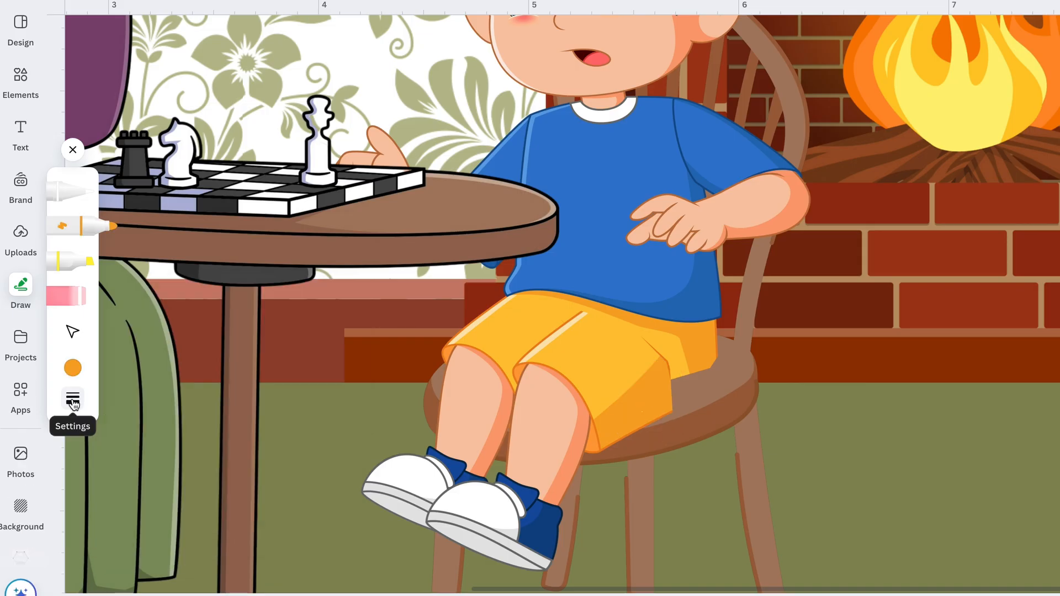
Set the marker weight to 11 and paint over the jagged rear edge of the shorts to round it off
left_click(73, 402)
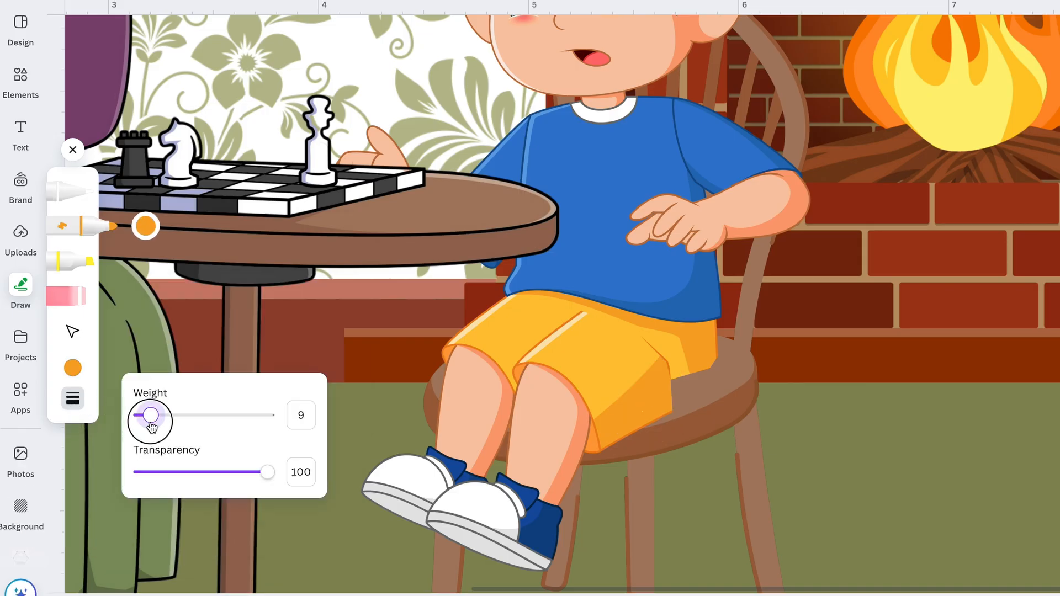
left_click_drag(152, 427, 154, 427)
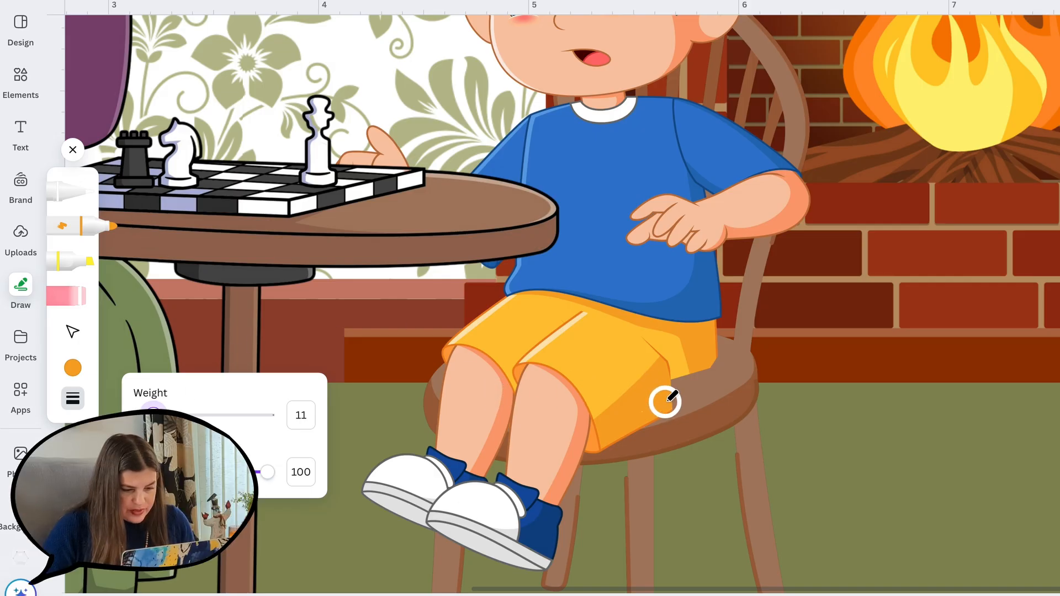
mouse_move(665, 402)
left_mouse_down()
mouse_move(698, 377)
mouse_move(697, 354)
mouse_move(666, 384)
left_mouse_up()
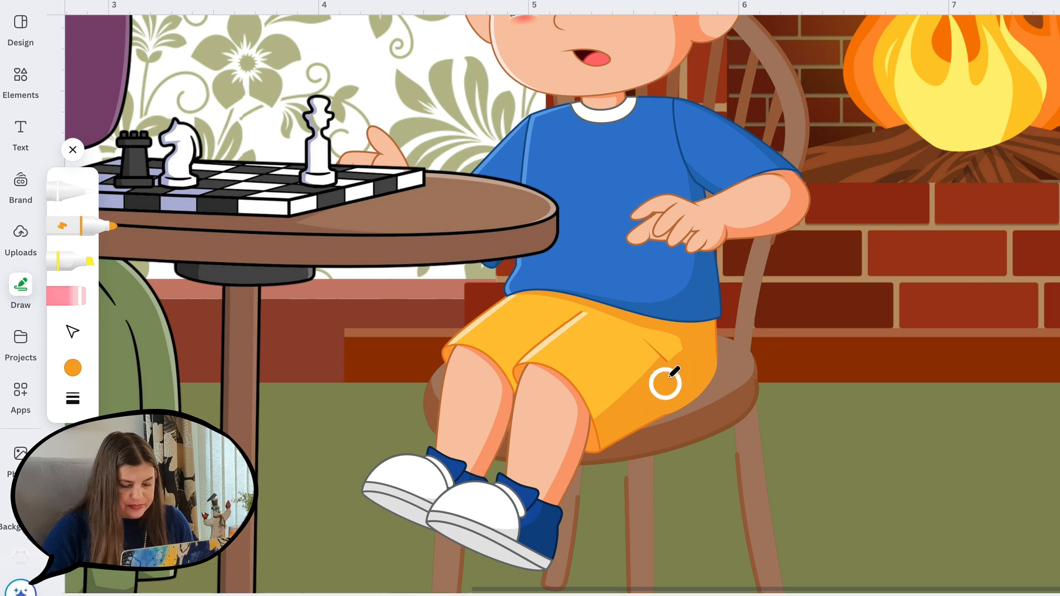
left_click_drag(688, 338, 656, 376)
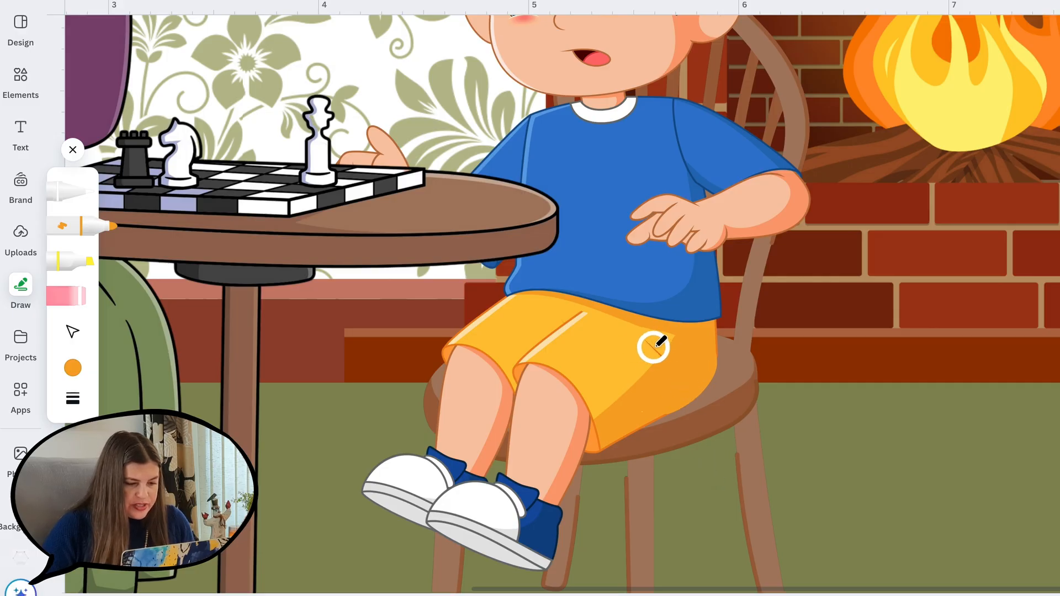
Sample the shorts' lighter yellow #FEC436 as the marker color and reduce the marker weight
left_click(72, 369)
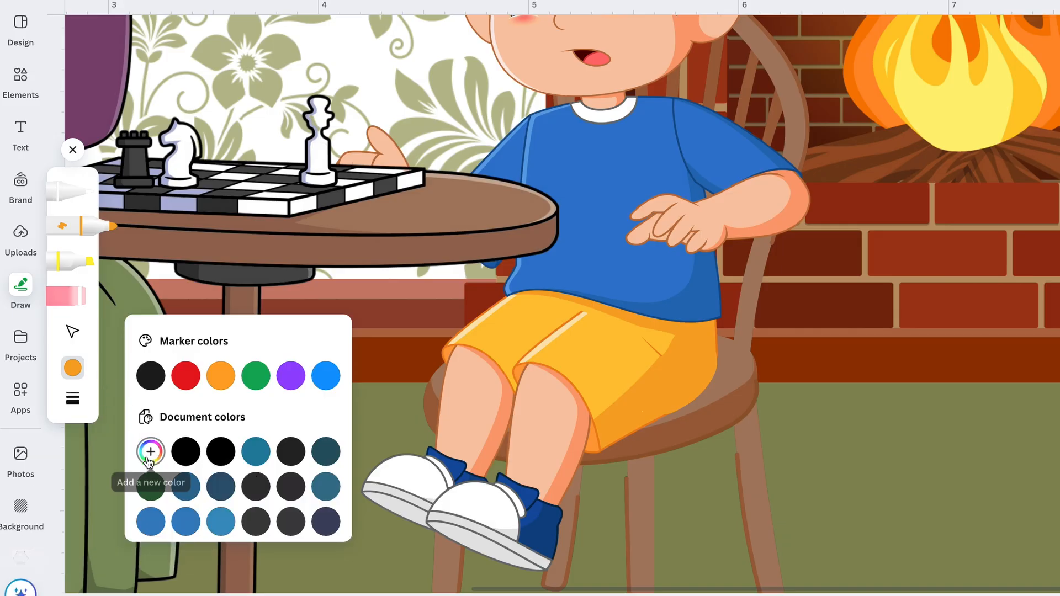
left_click(152, 453)
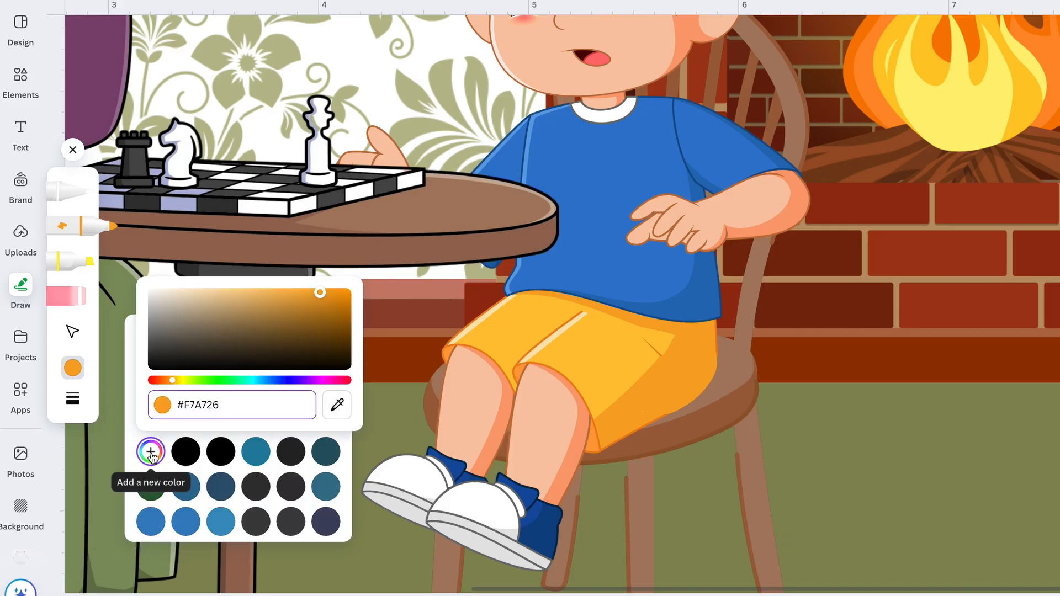
left_click(336, 407)
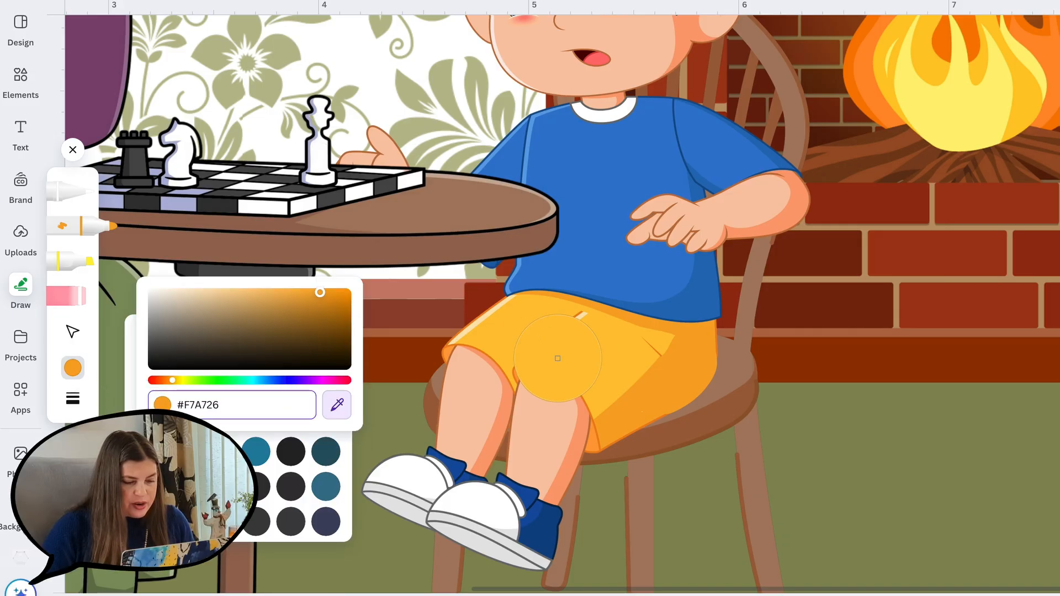
left_click(618, 361)
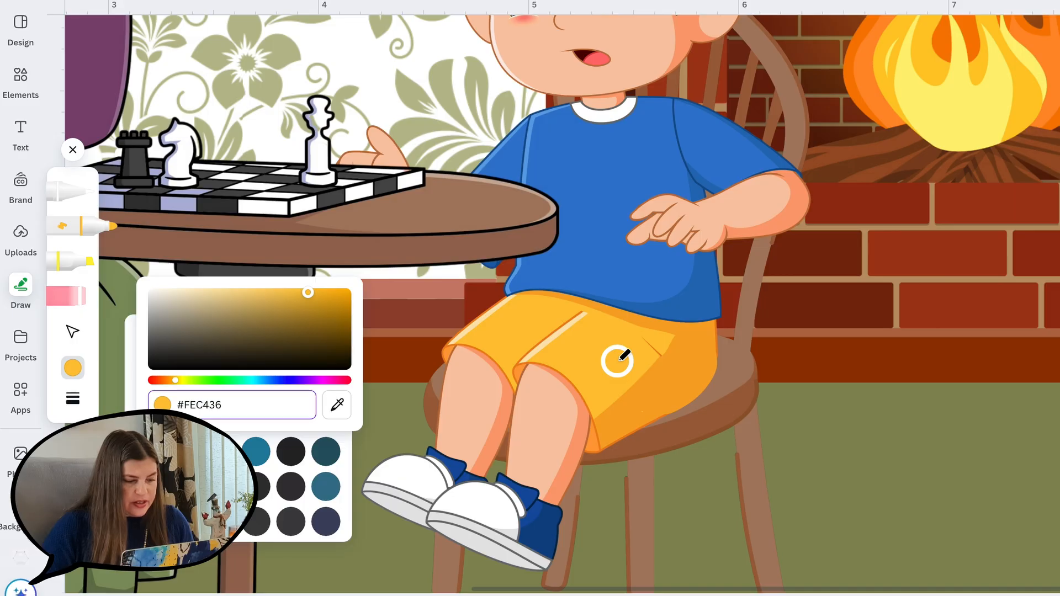
left_click(74, 403)
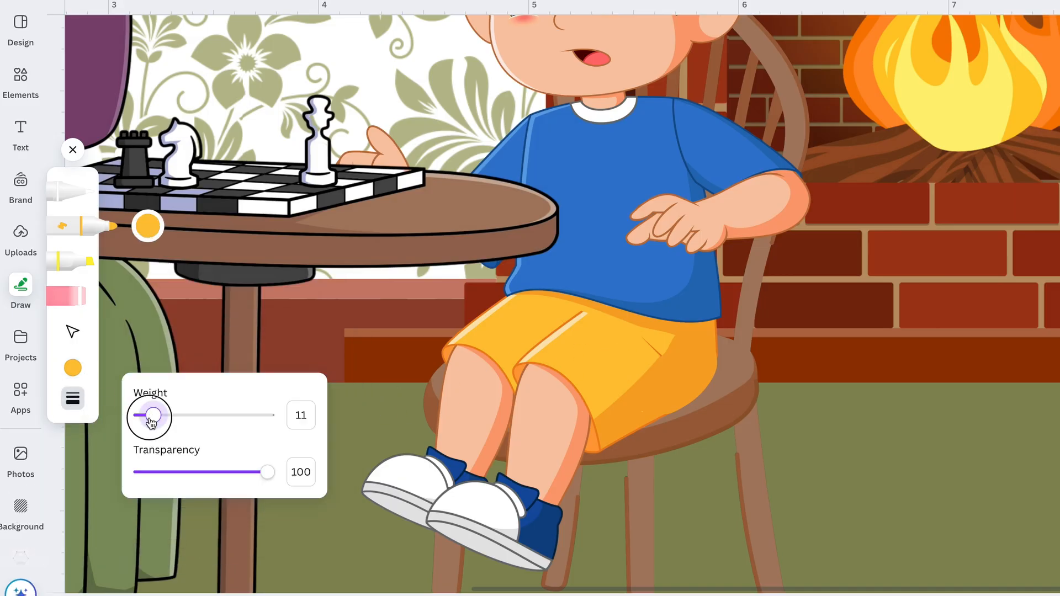
left_click_drag(150, 422, 144, 422)
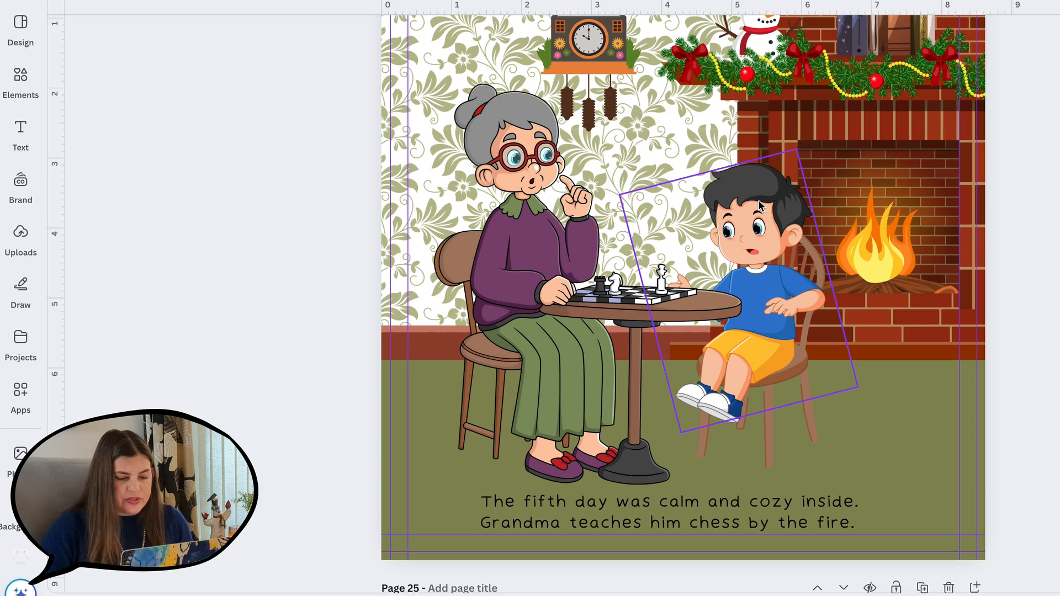
Group the painted shorts strokes with the boy and his leg, and place the group one layer below Grandma and her table
left_click(865, 37)
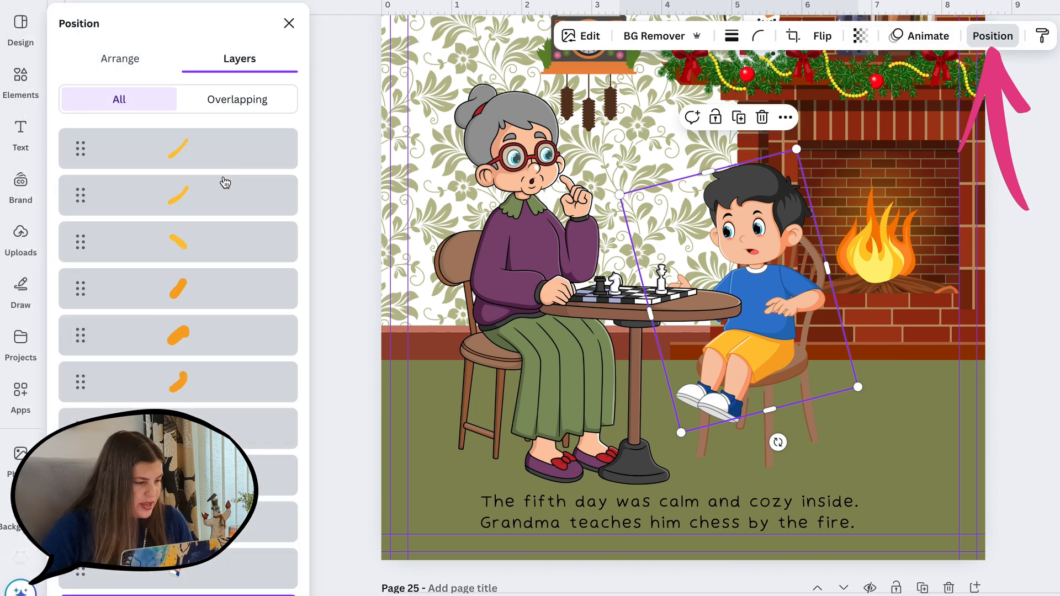
left_click(204, 147)
left_click(206, 388, "shift")
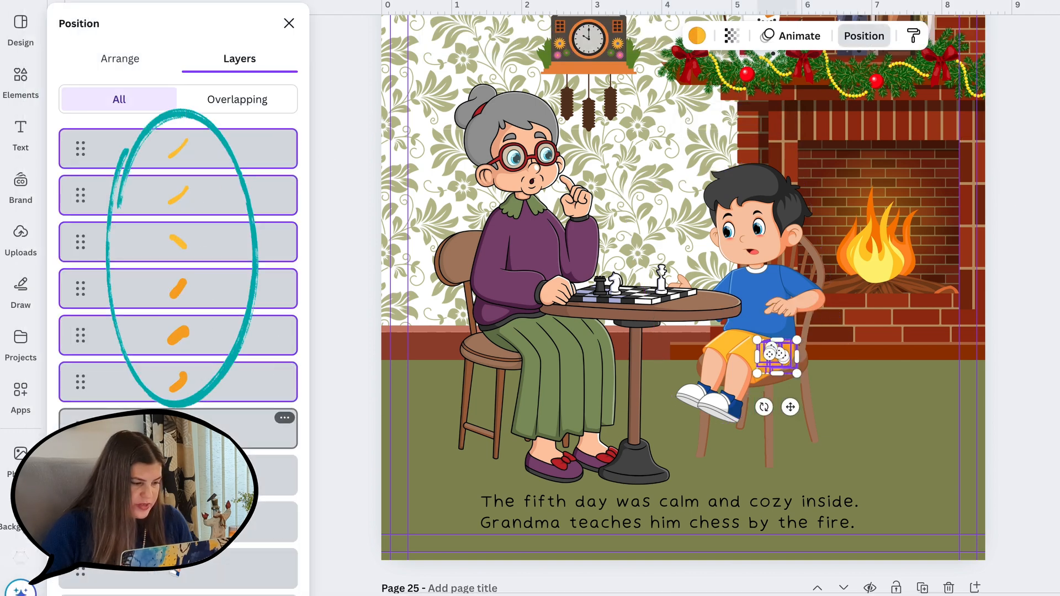
left_click(207, 427, "shift")
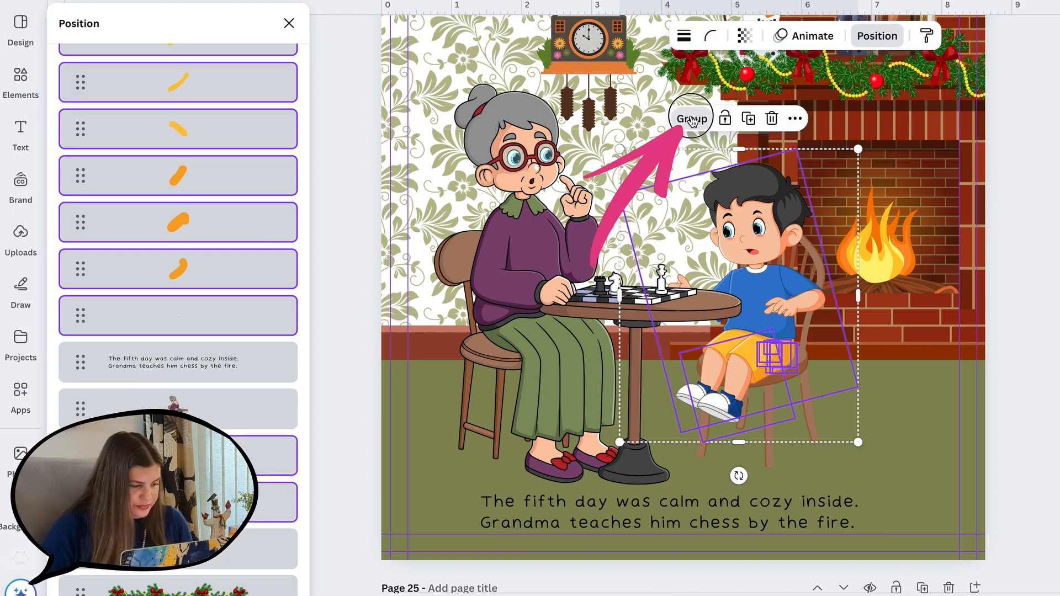
left_click(687, 117)
left_click_drag(178, 148, 186, 261)
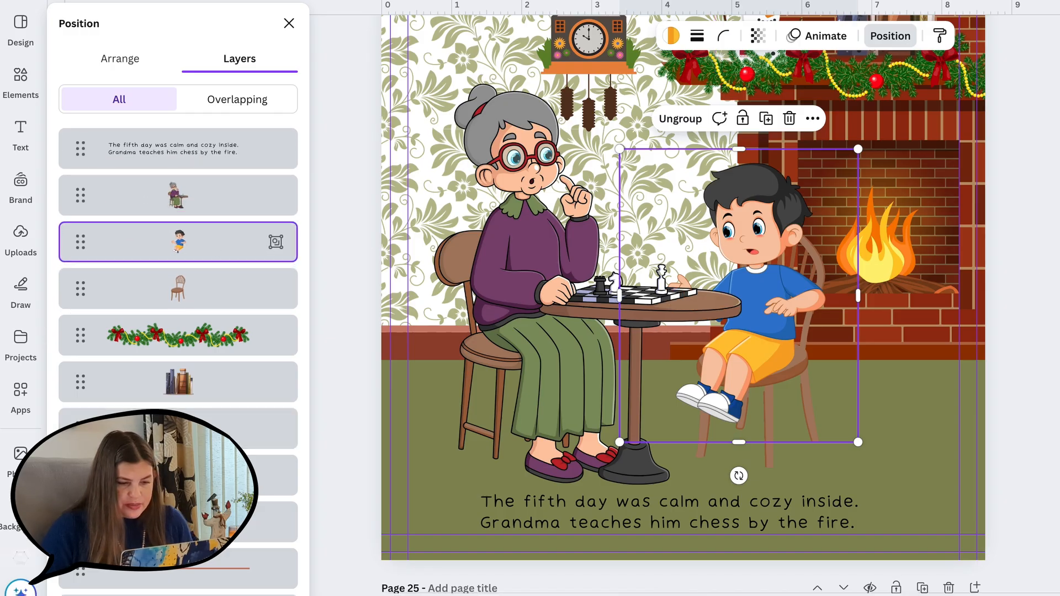
left_click(289, 23)
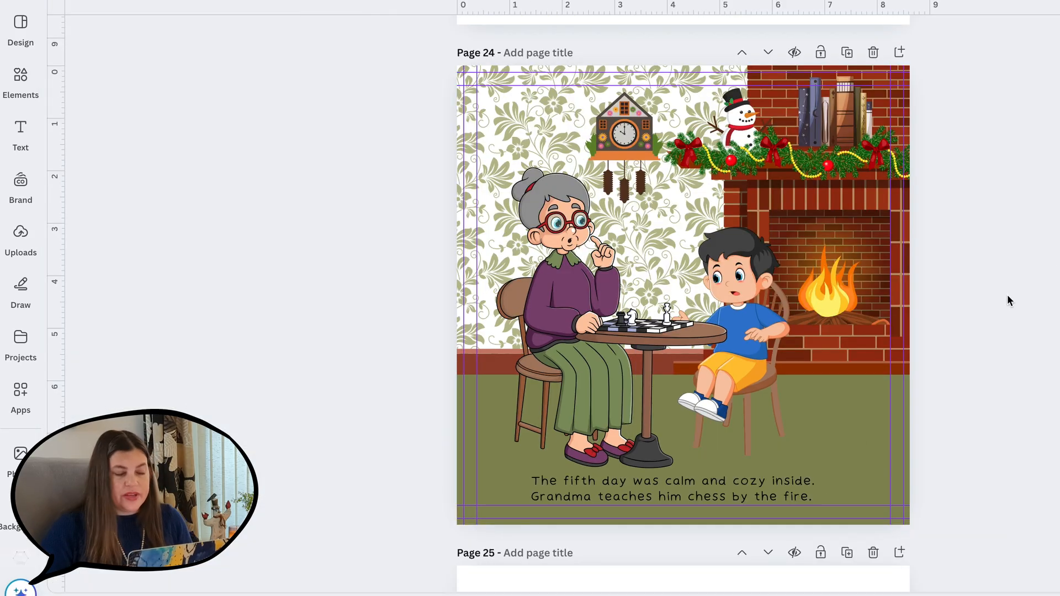
Compare page 24's finished chess scene with the text-only layout of page 25
scroll(1008, 296, "down", 6)
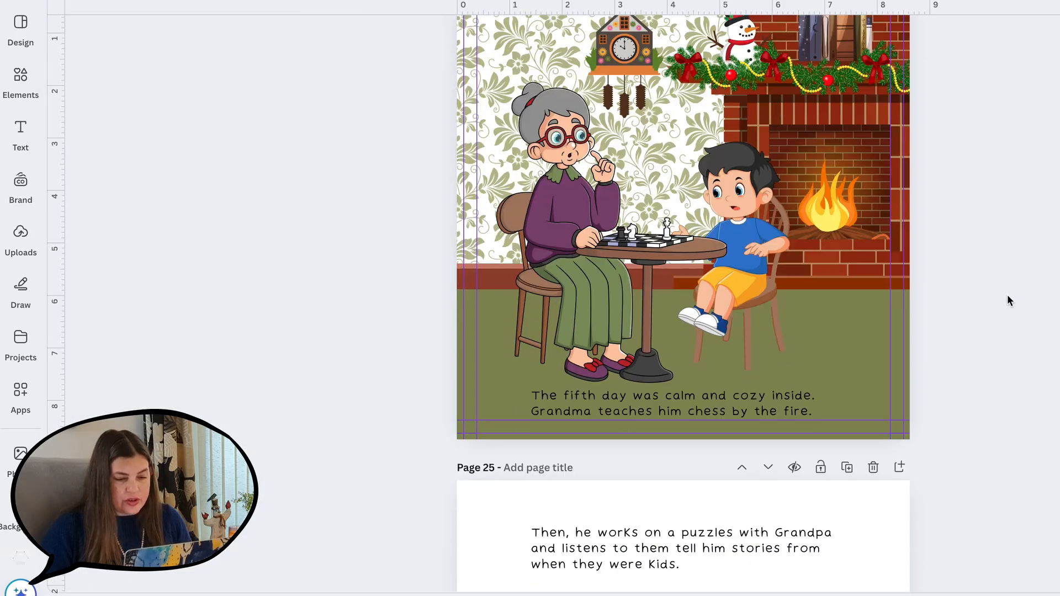
scroll(1008, 297, "down", 3)
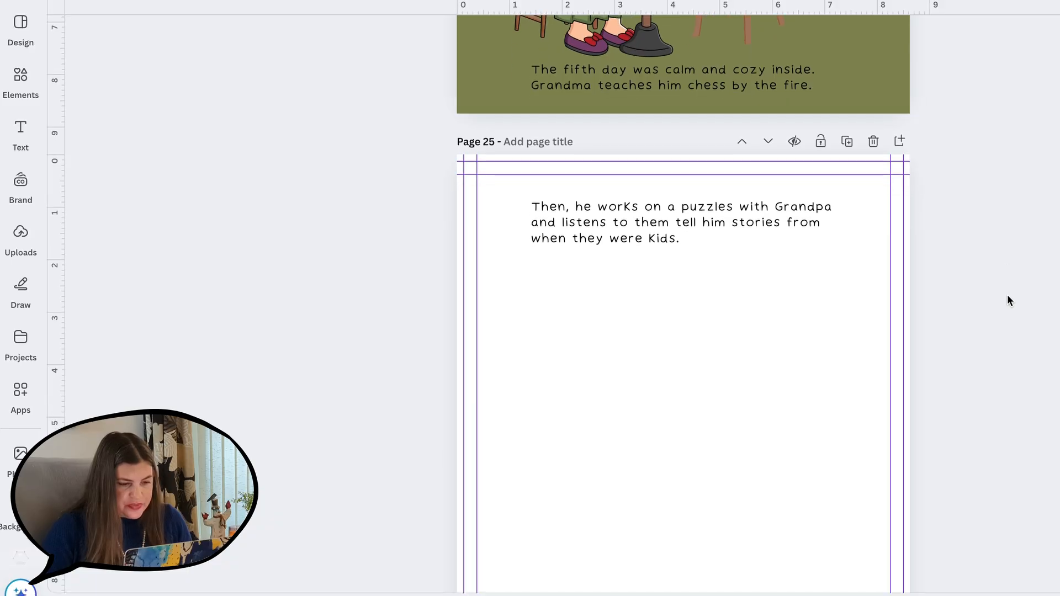
scroll(1008, 299, "up", 1)
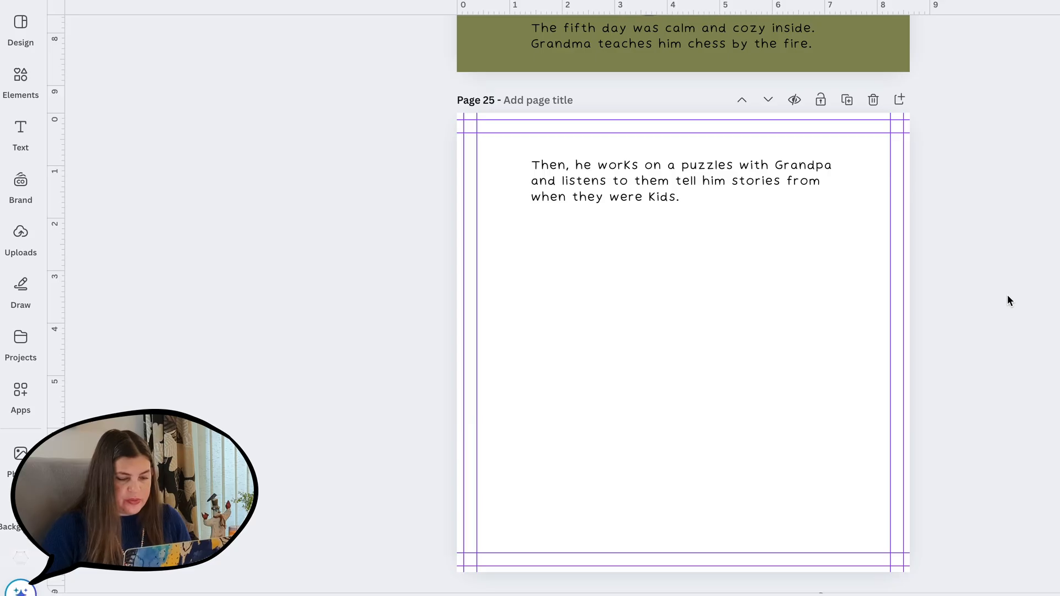
scroll(994, 284, "up", 8)
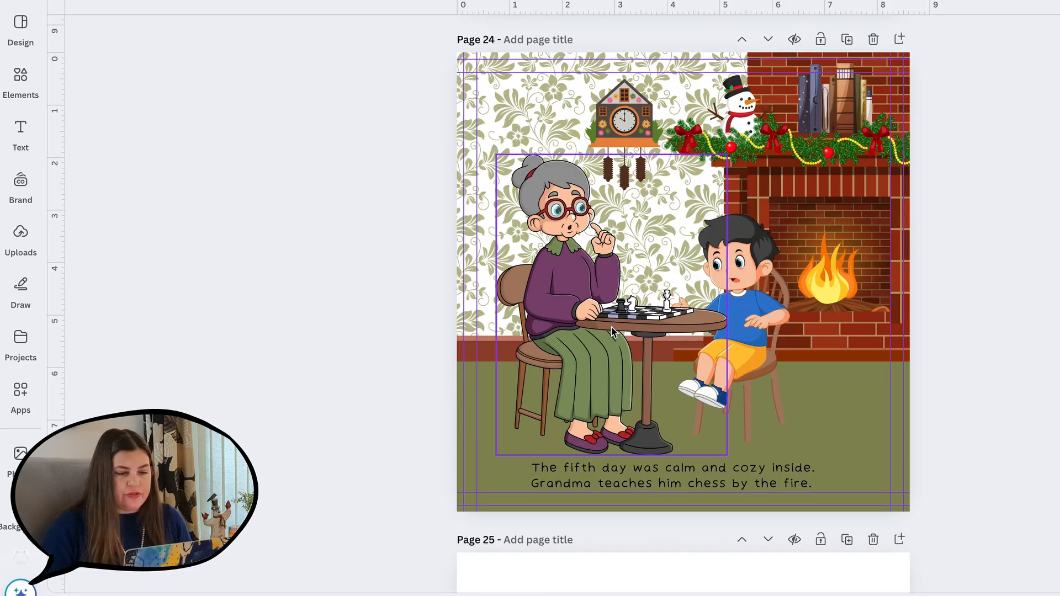
scroll(775, 298, "down", 9)
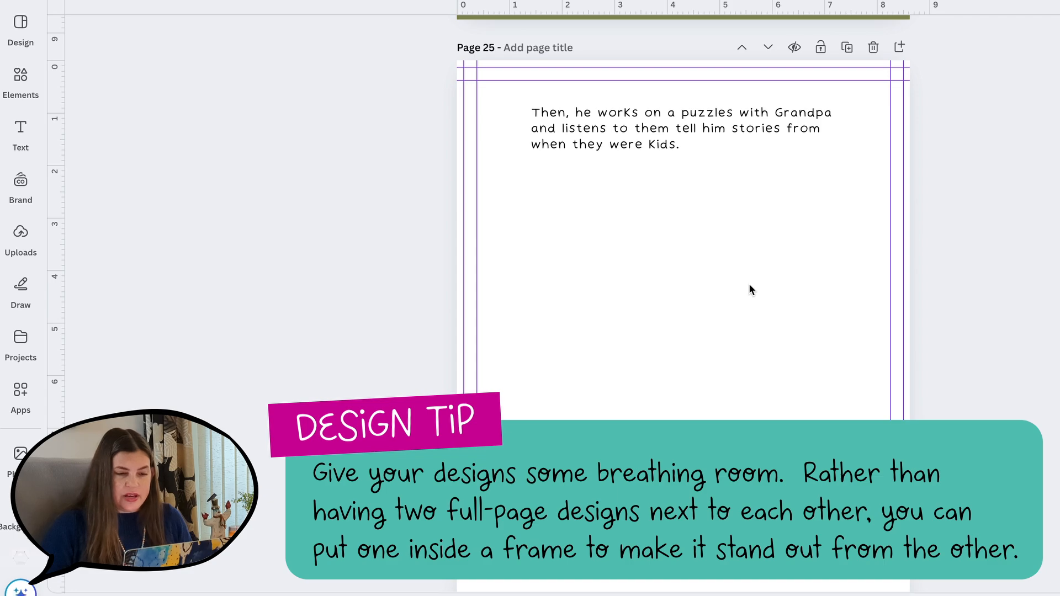
scroll(750, 288, "up", 8)
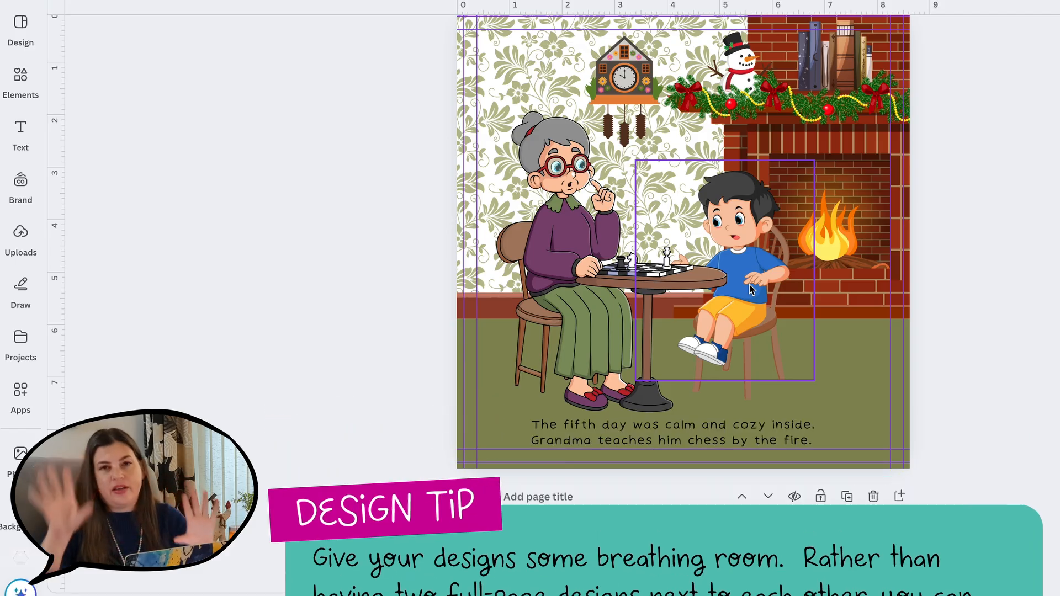
scroll(976, 390, "down", 6)
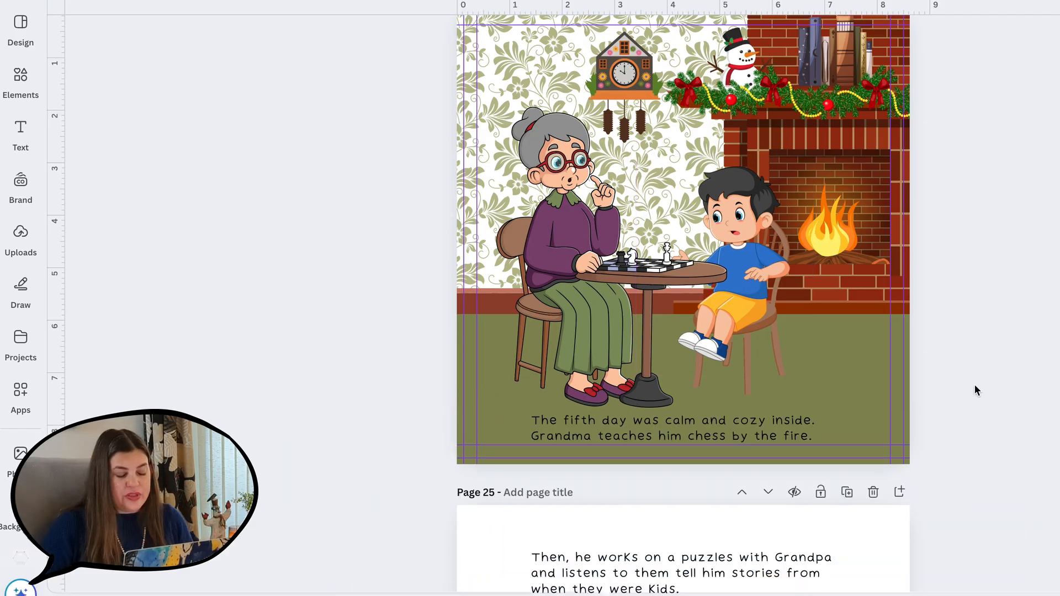
scroll(975, 389, "down", 1)
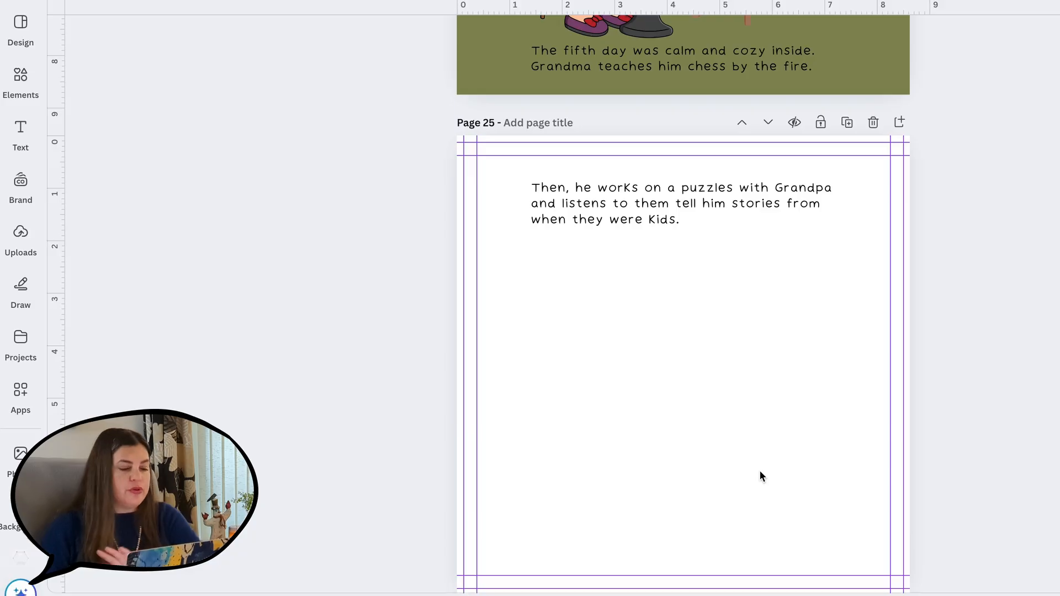
scroll(760, 471, "up", 6)
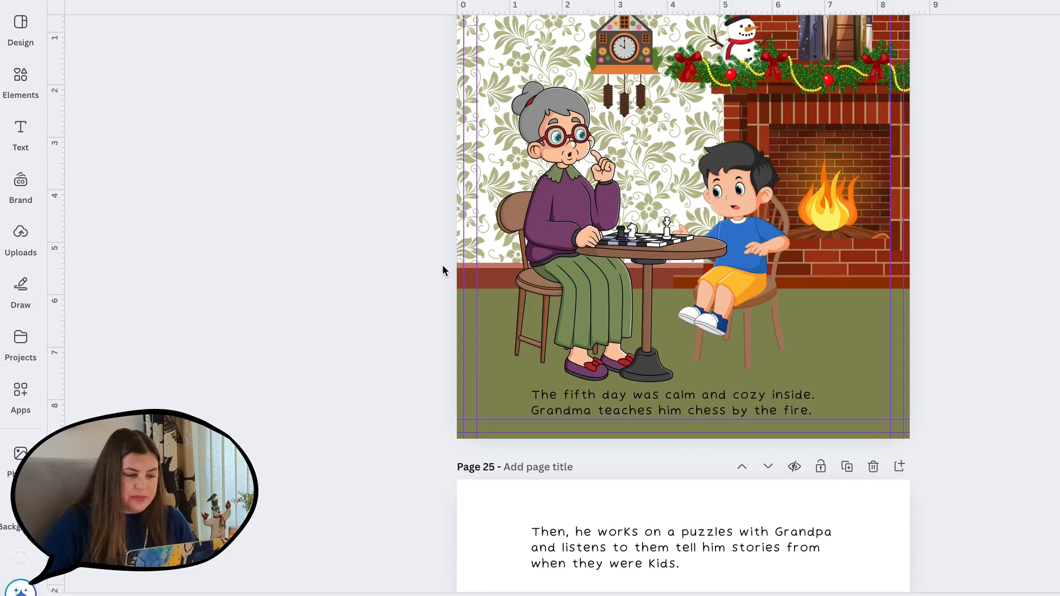
Copy the left-hand wallpaper pieces, baseboard and green floor from page 24 and paste them onto page 25
left_click_drag(426, 216, 476, 331)
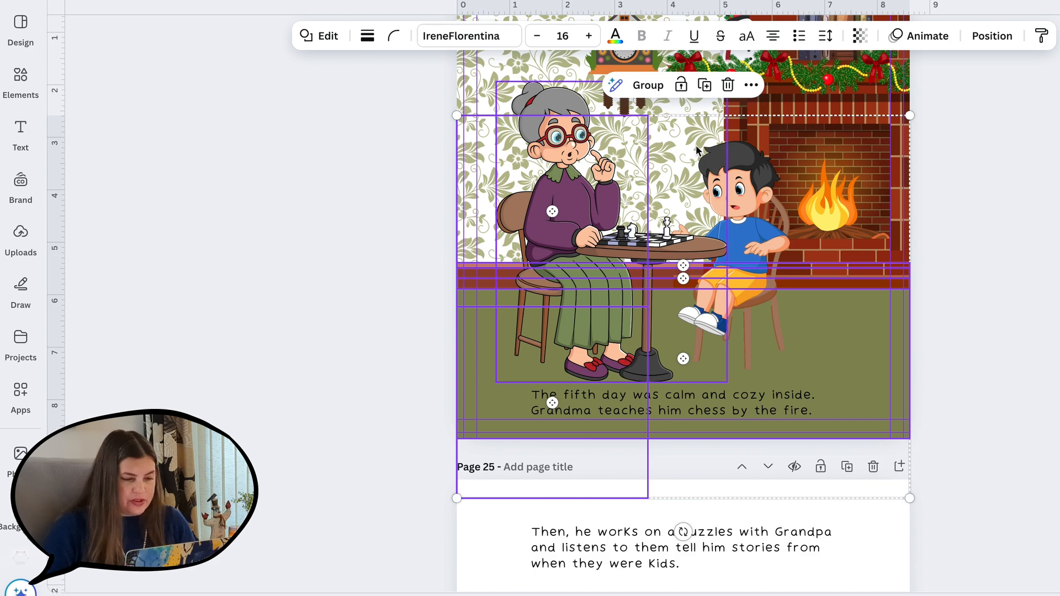
left_click(382, 249)
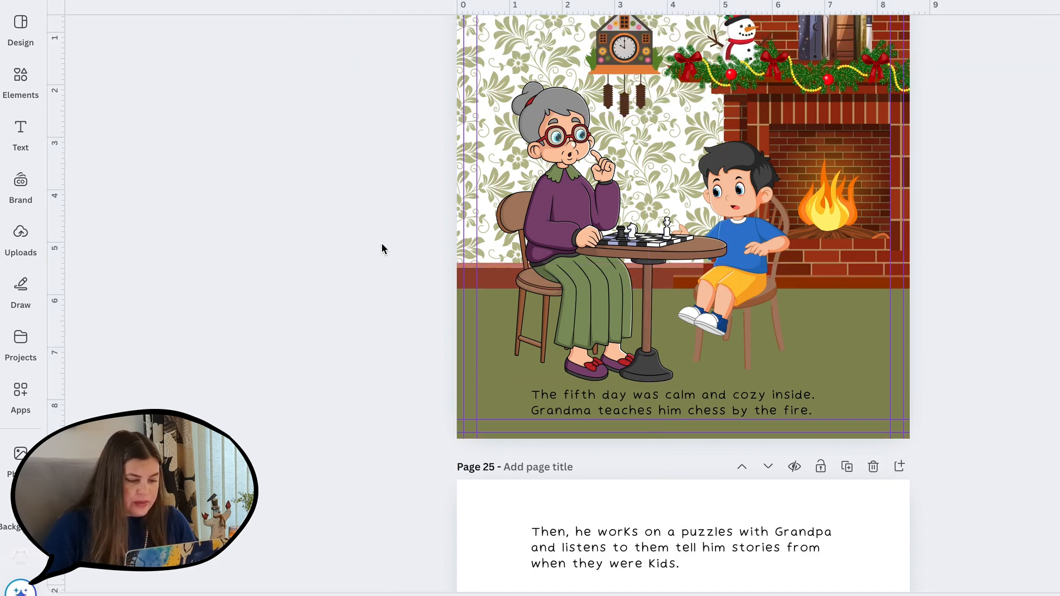
left_click_drag(384, 240, 464, 340)
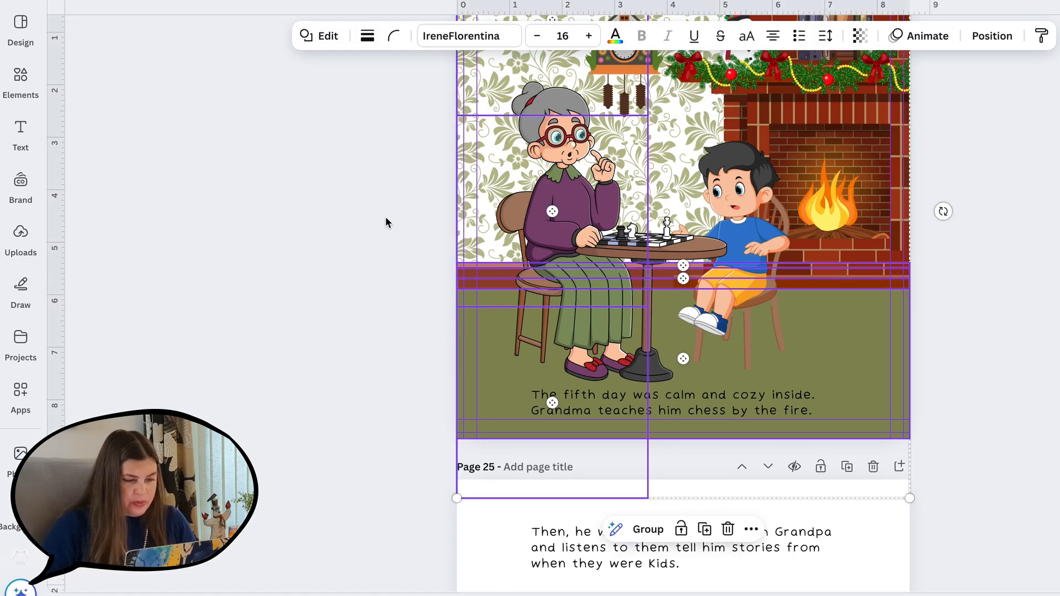
scroll(385, 221, "down", 2)
scroll(386, 216, "down", 6)
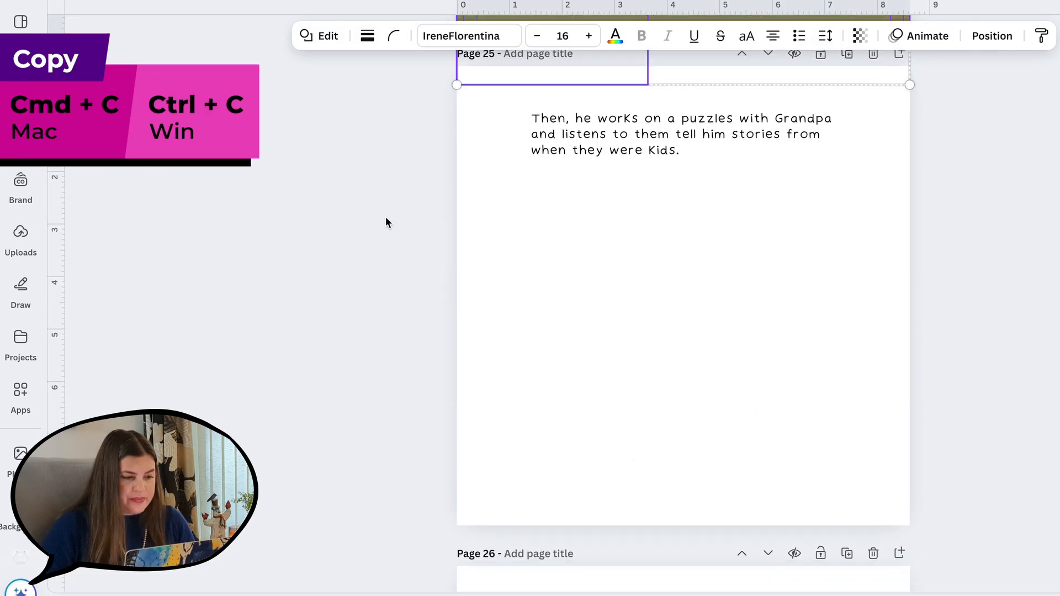
left_click(641, 324)
key("ctrl+v")
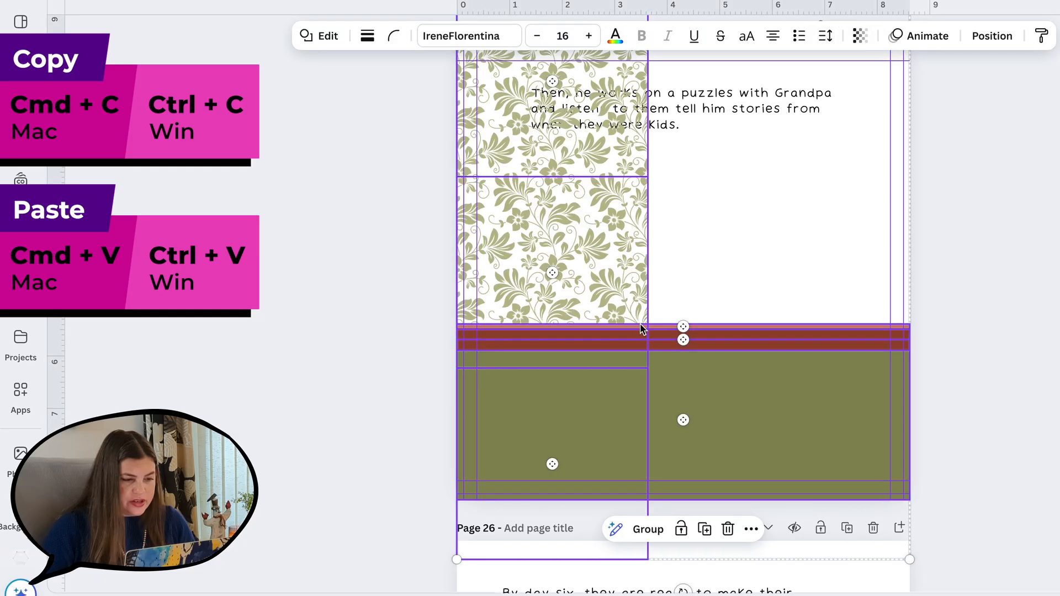
Select and copy the pale green page background behind the wallpaper on page 18
scroll(348, 227, "up", 20)
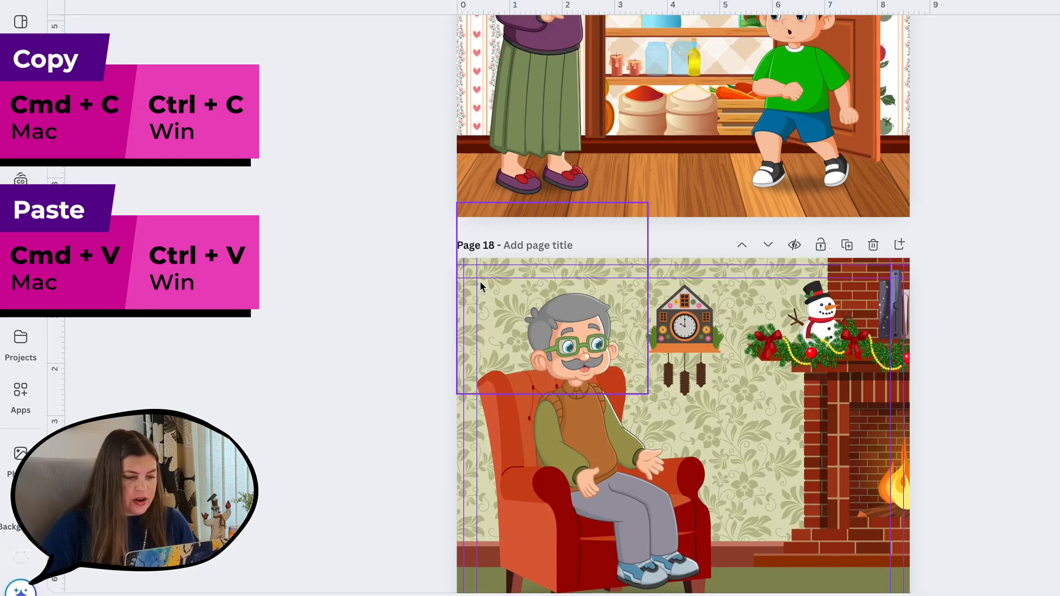
left_click(481, 284)
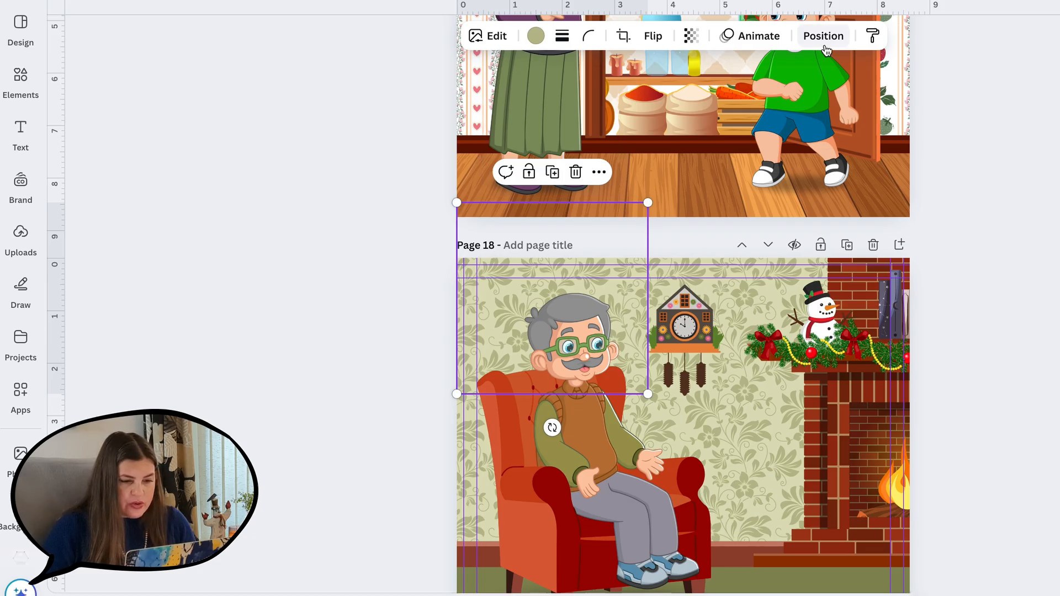
left_click(523, 297)
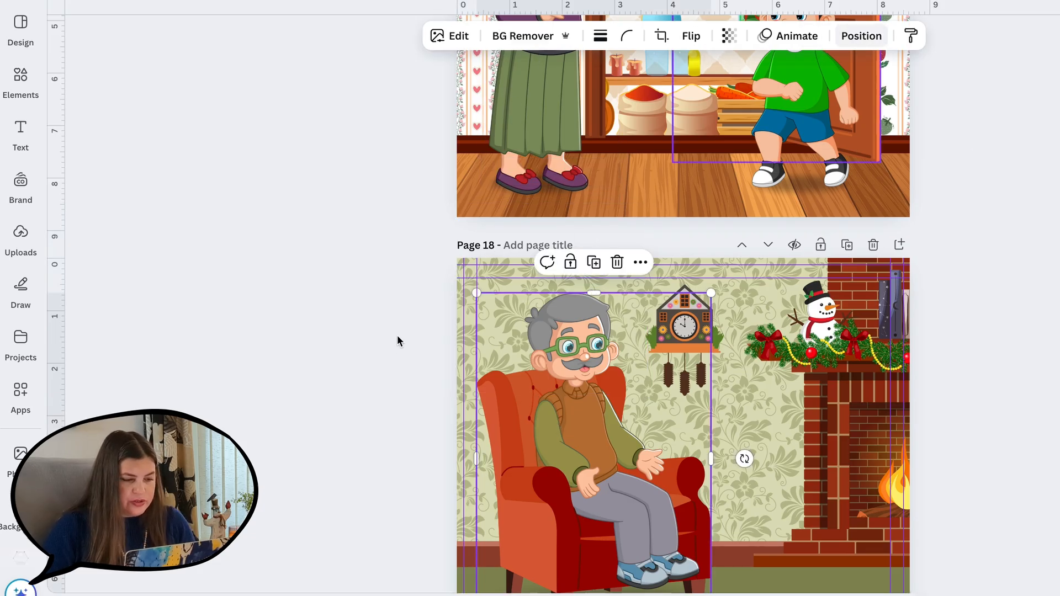
left_click(473, 316)
left_click(827, 37)
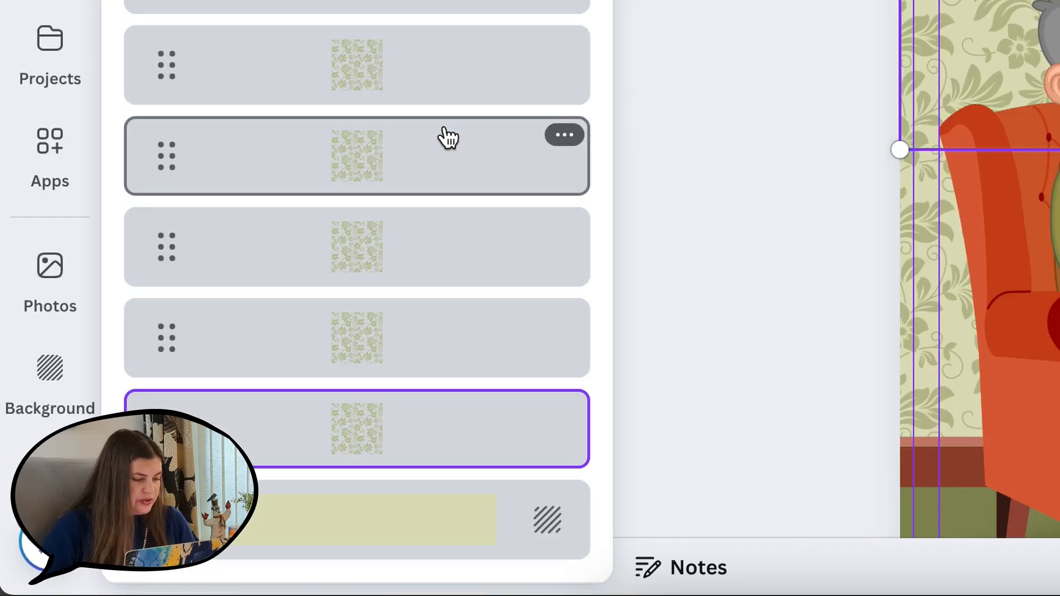
left_click(370, 530)
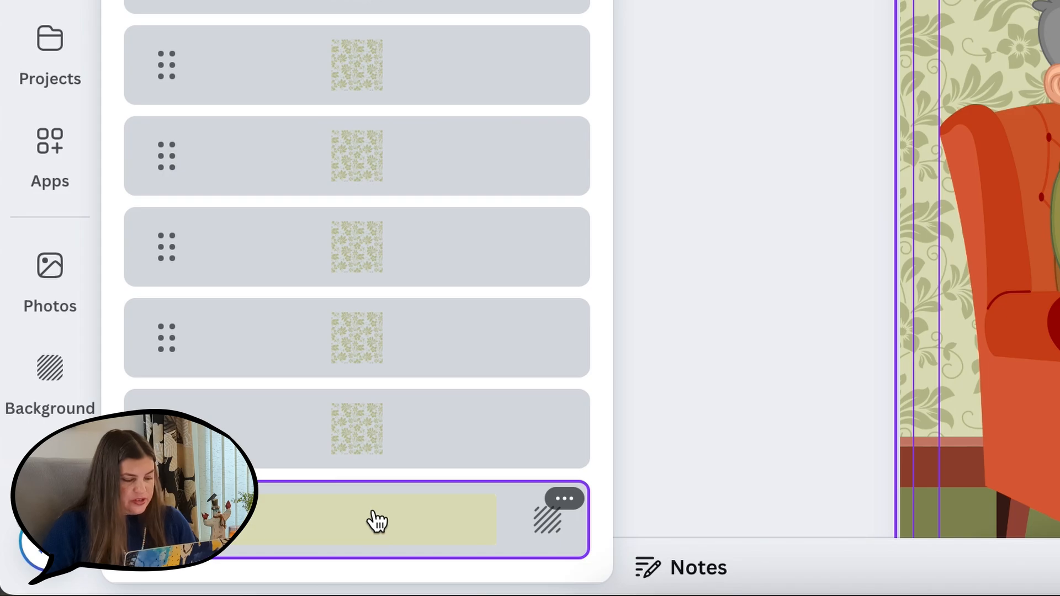
key("super+c")
Paste the copied pale green background onto page 24, behind its wallpaper
left_click(697, 97)
scroll(697, 97, "down", 14)
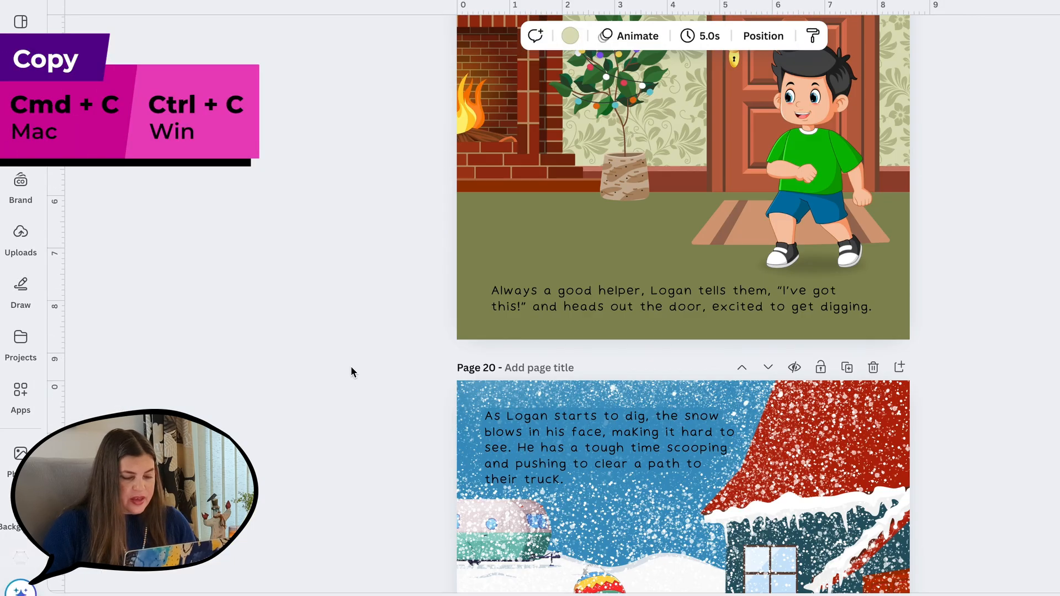
scroll(350, 366, "down", 20)
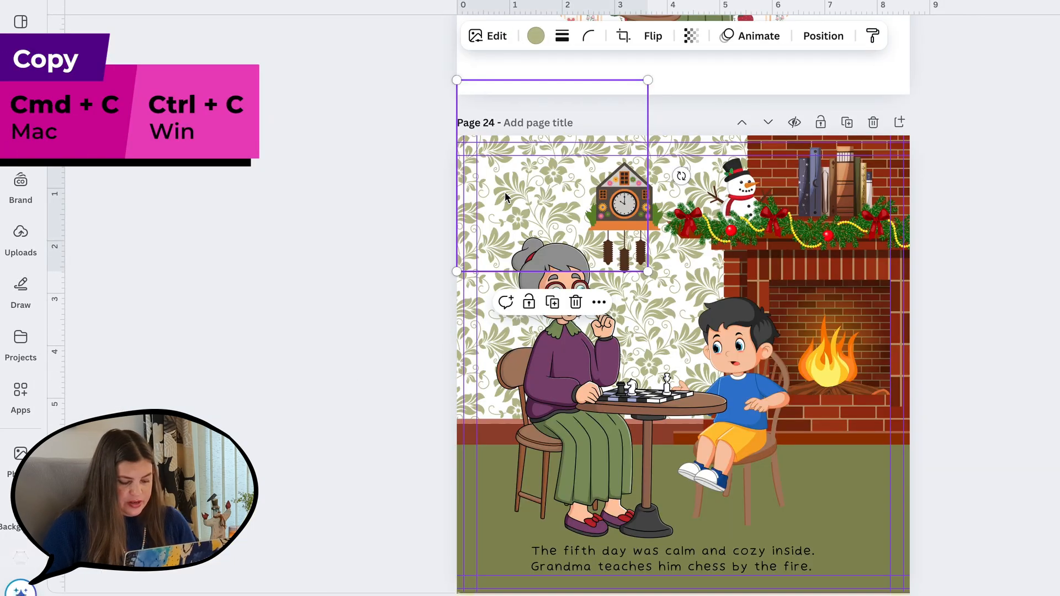
key("super+v")
left_click(366, 296)
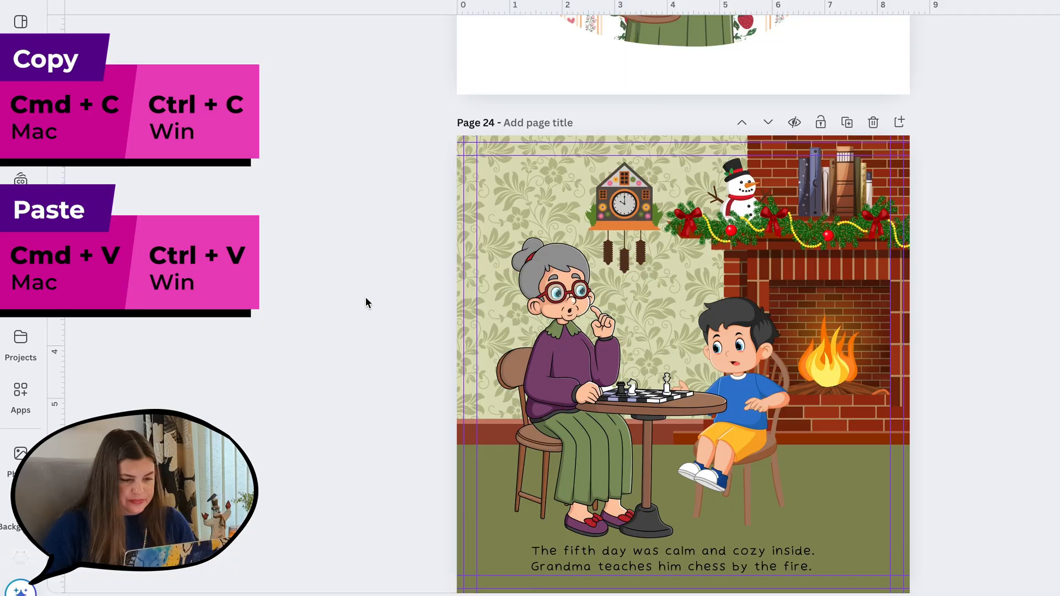
Paste the pale green background onto page 25 and duplicate its wallpaper pieces across the rest of the wall
scroll(365, 296, "down", 7)
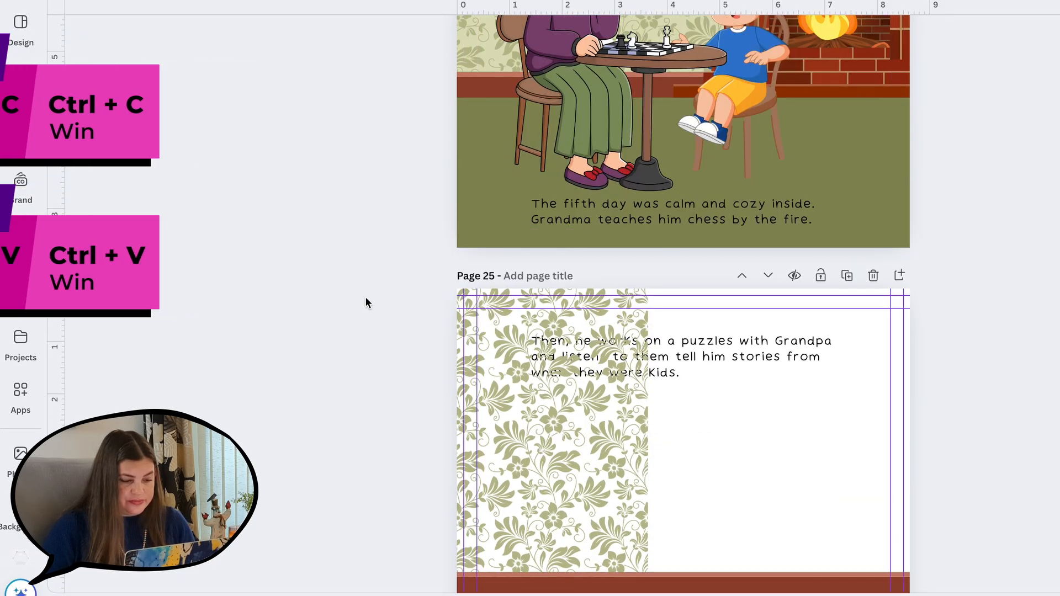
left_click(761, 410)
key("super+v")
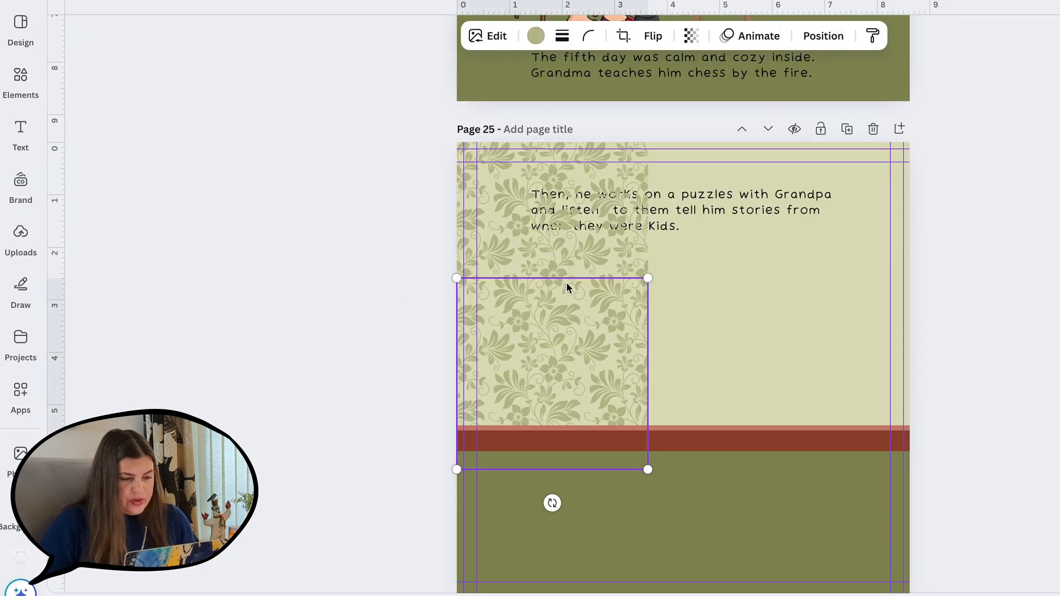
left_click(609, 257)
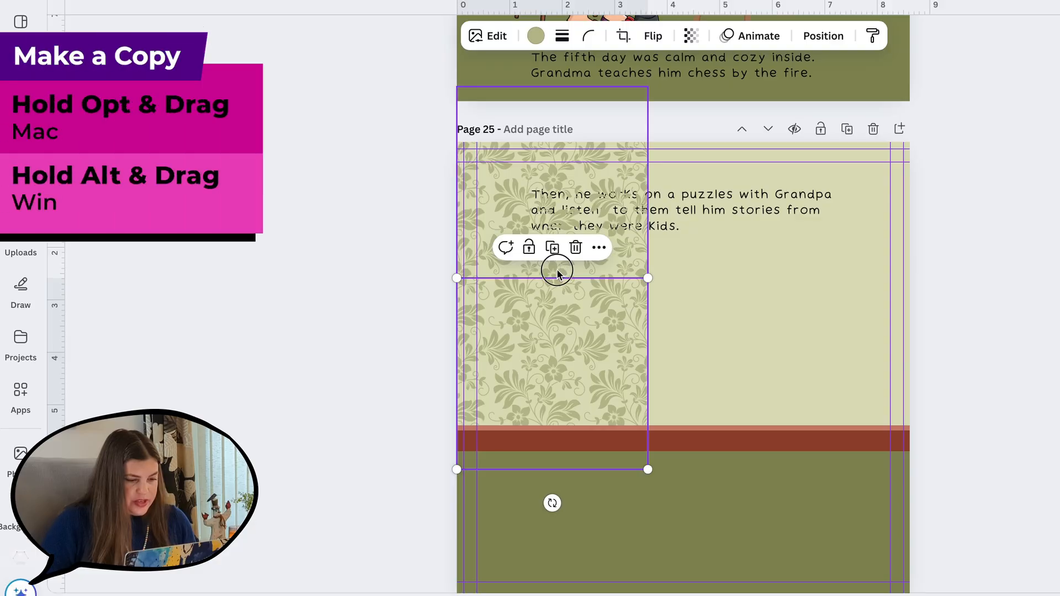
left_click_drag(557, 273, 906, 251)
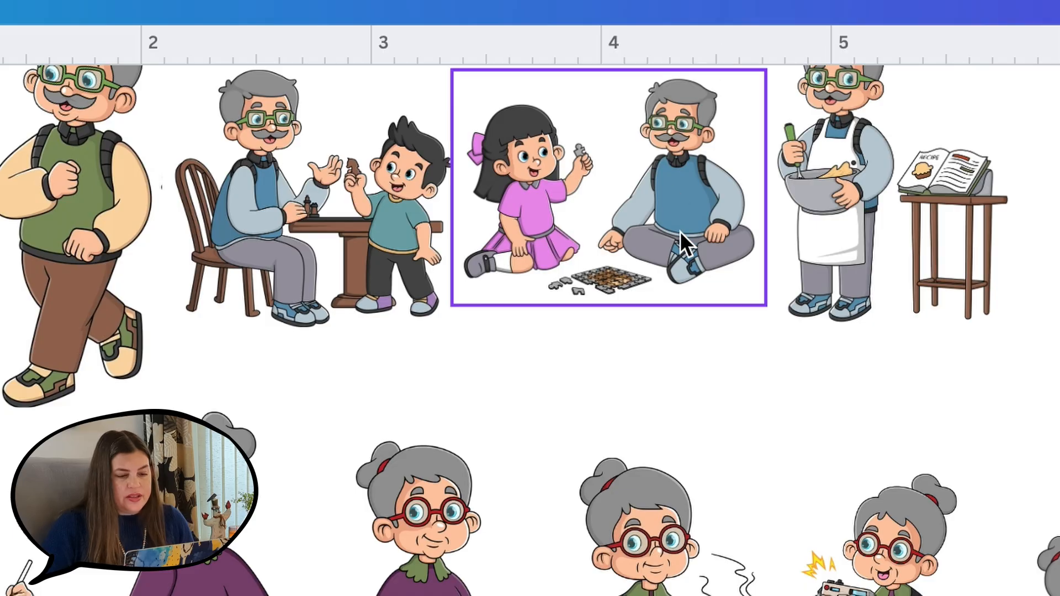
Copy the illustration of Grandpa and a girl doing a puzzle from the character artwork and paste it onto page 25
left_click(677, 227)
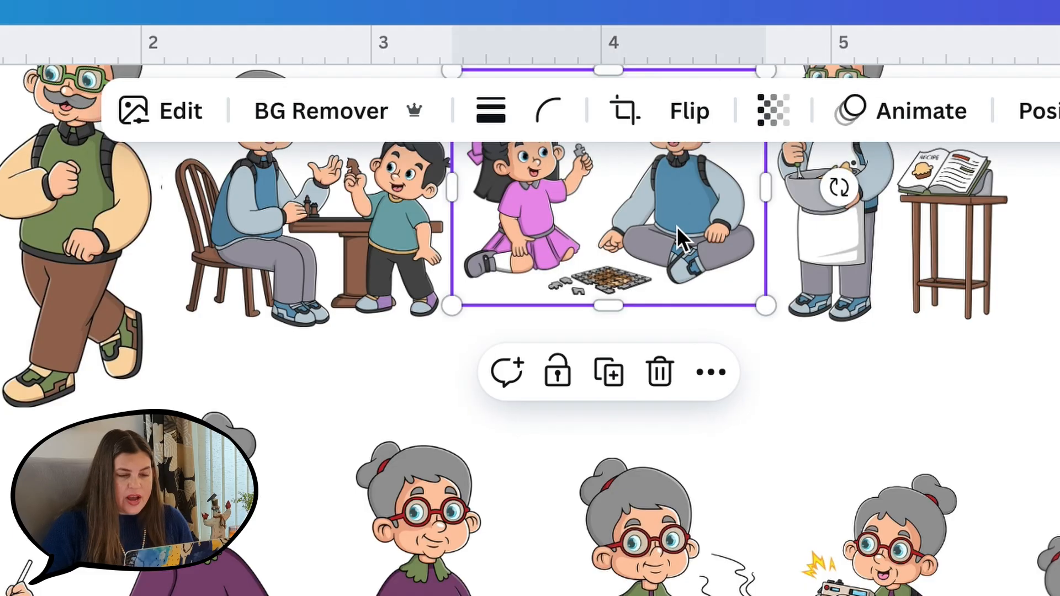
key("ctrl+c")
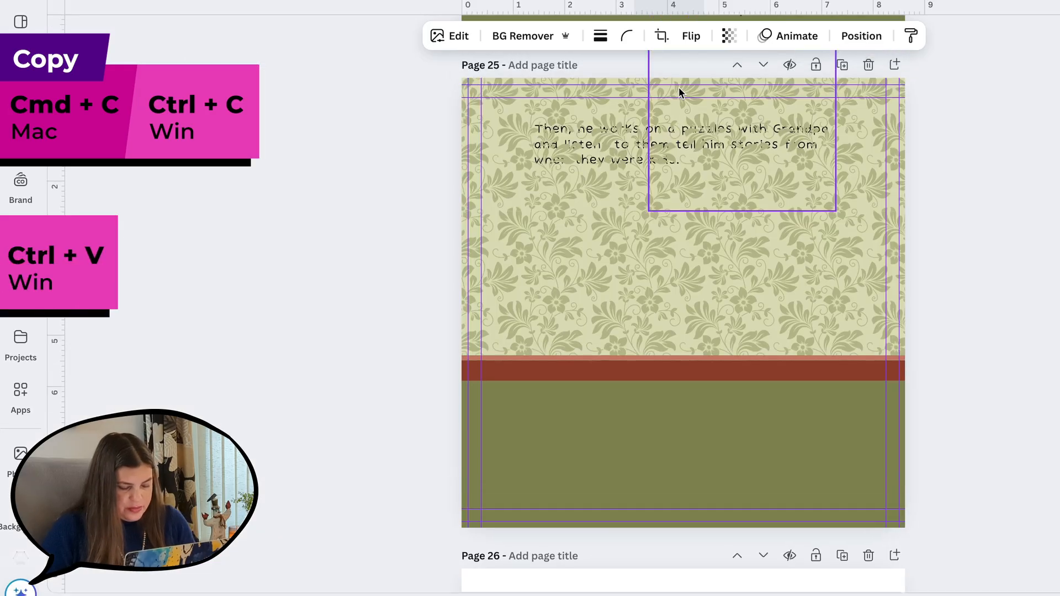
key("ctrl+v")
Enlarge the puzzle illustration, position it across page 25's wall and floor, and remove its white background
left_click_drag(704, 286, 942, 481)
mouse_move(849, 349)
left_mouse_down()
mouse_move(663, 299)
mouse_move(696, 250)
left_mouse_up()
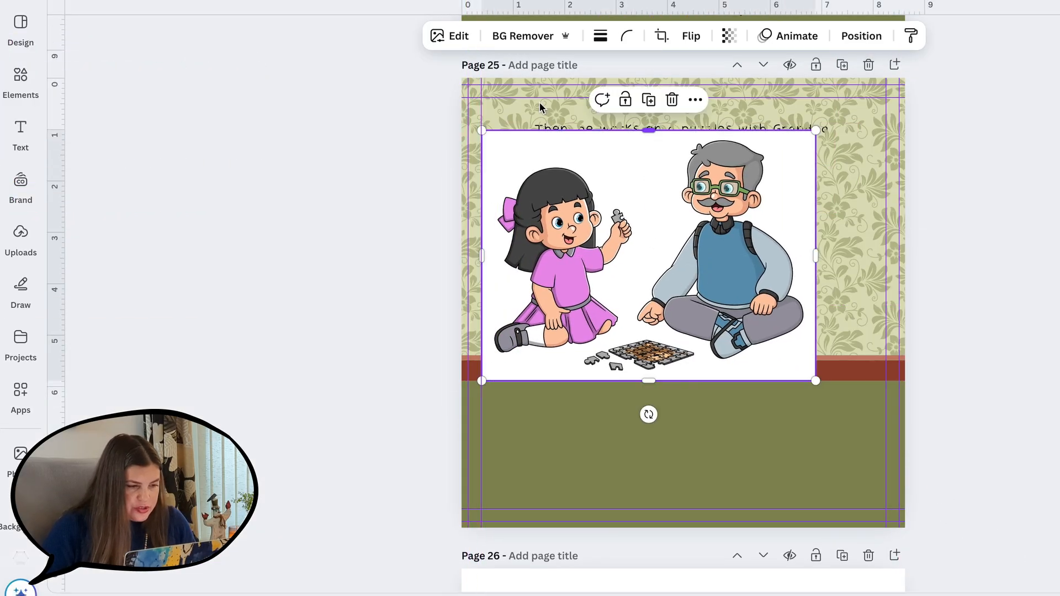
left_click(533, 36)
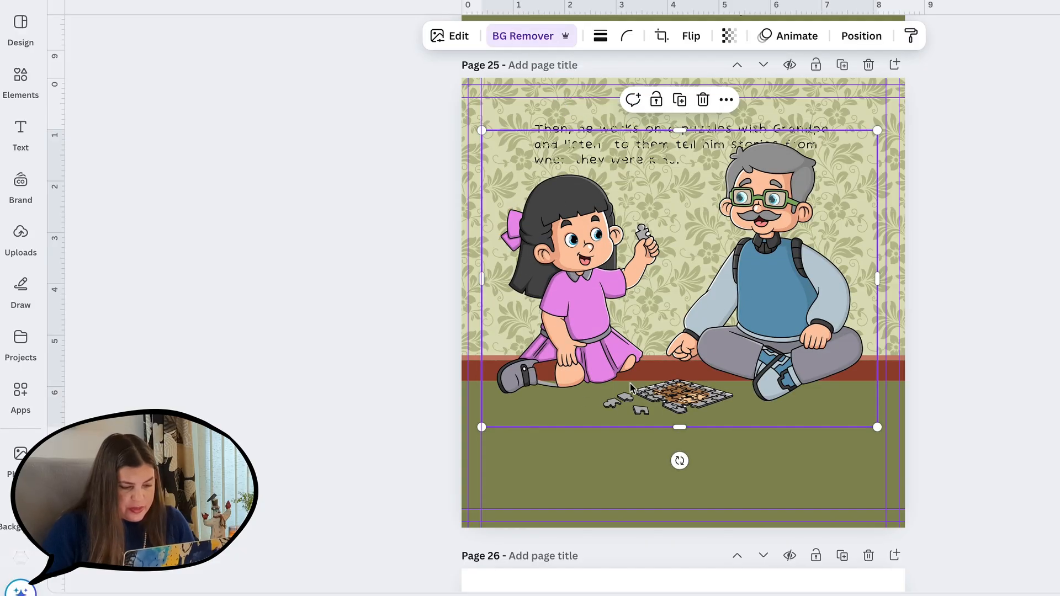
Move the puzzle illustration down on page 25 so both characters and the puzzle sit on the green floor
left_click_drag(494, 289, 667, 281)
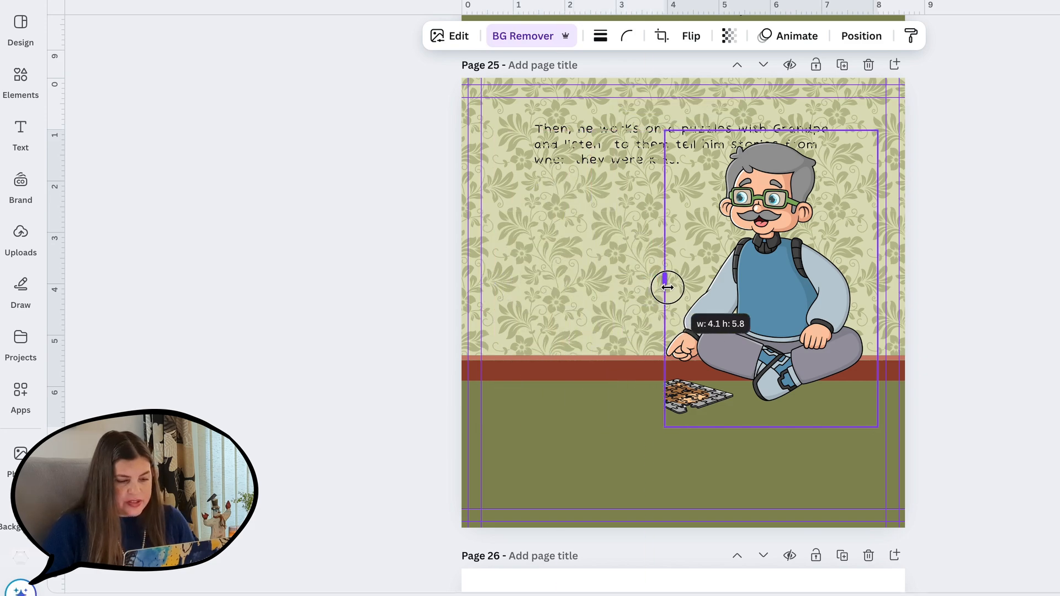
key("ctrl+z")
left_click_drag(795, 303, 802, 371)
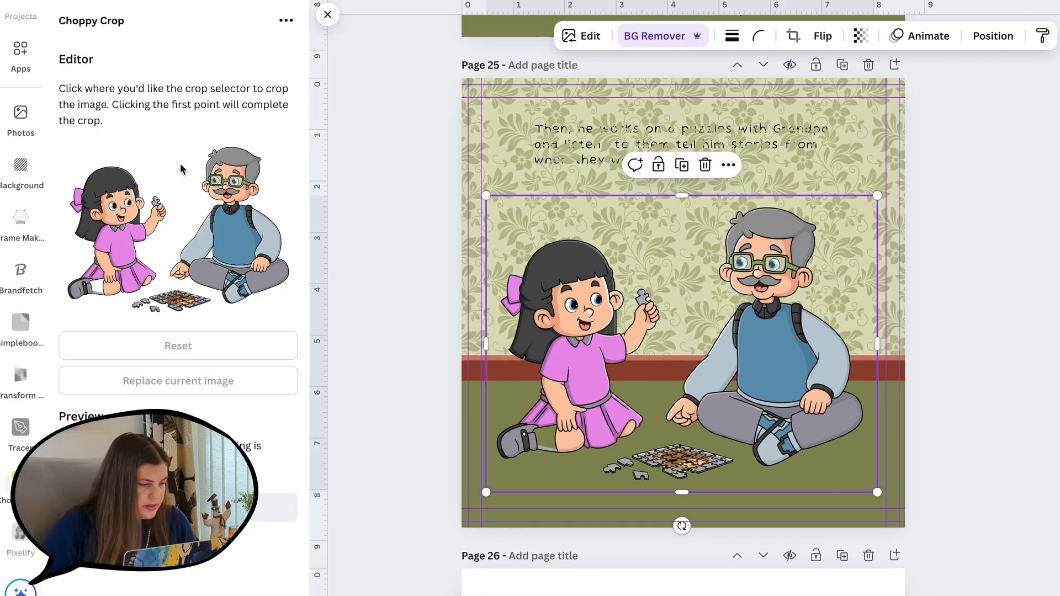
Cut Grandpa and the puzzle out of the illustration with Choppy Crop, leaving out the girl, and add the cutout to page 25
left_click(180, 160)
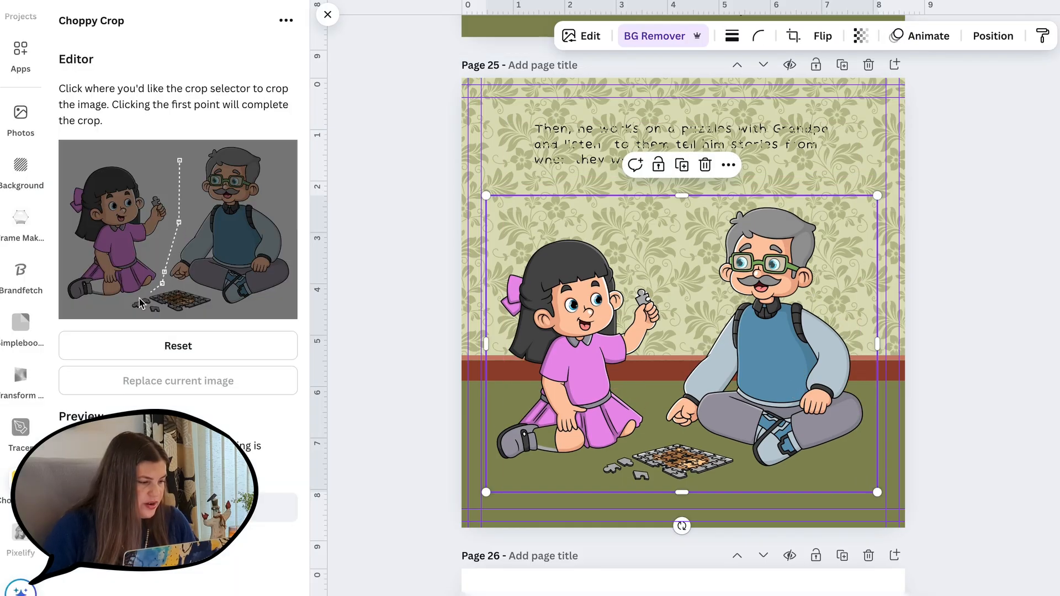
left_click(139, 317)
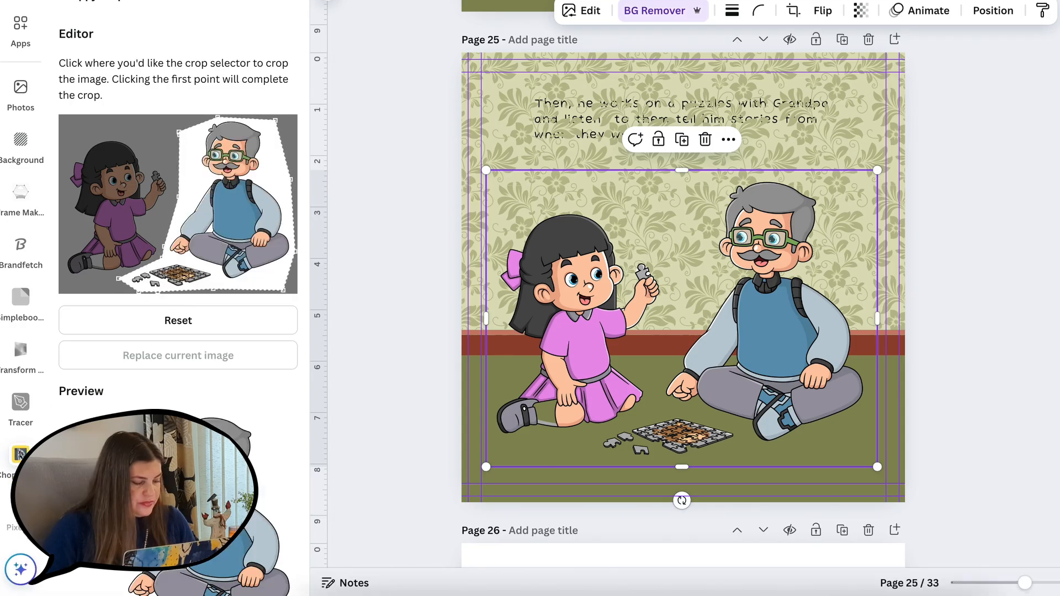
scroll(161, 436, "down", 2)
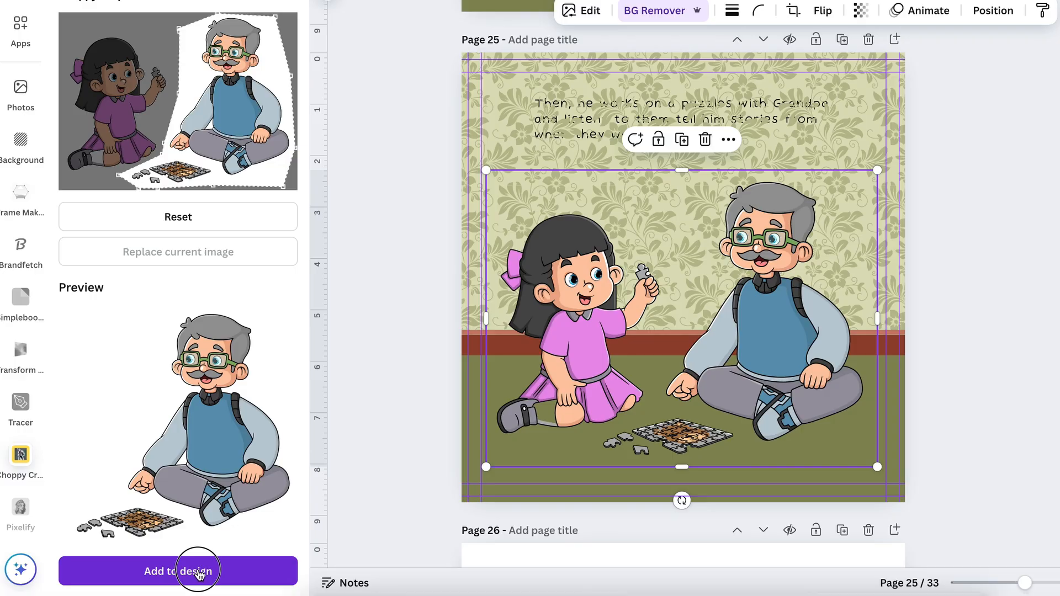
left_click(199, 574)
Copy the seated boy from page 24's chess scene
scroll(1003, 220, "up", 5)
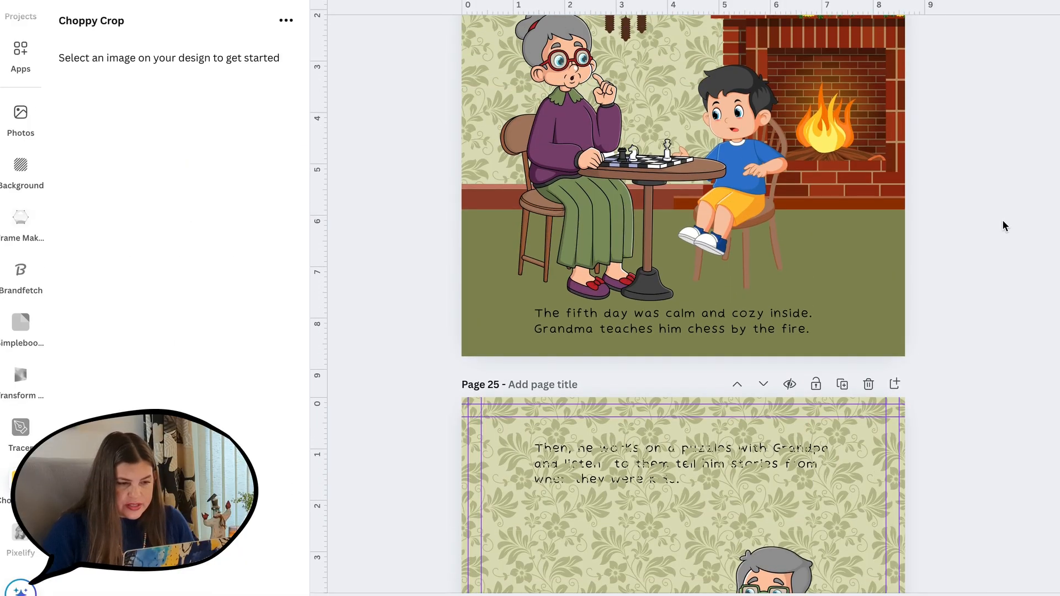
left_click(757, 176)
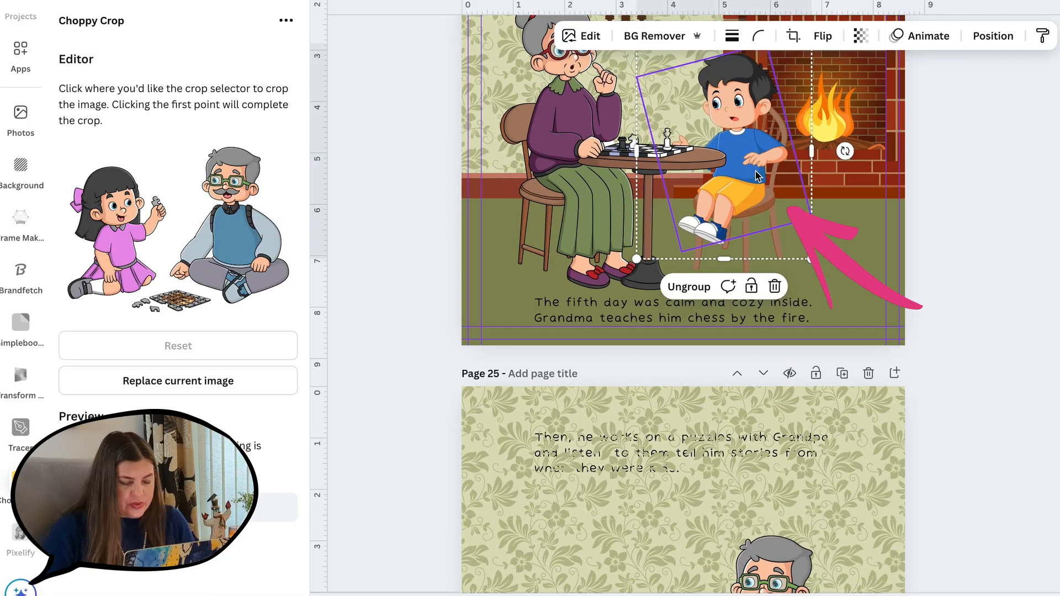
key("ctrl+c")
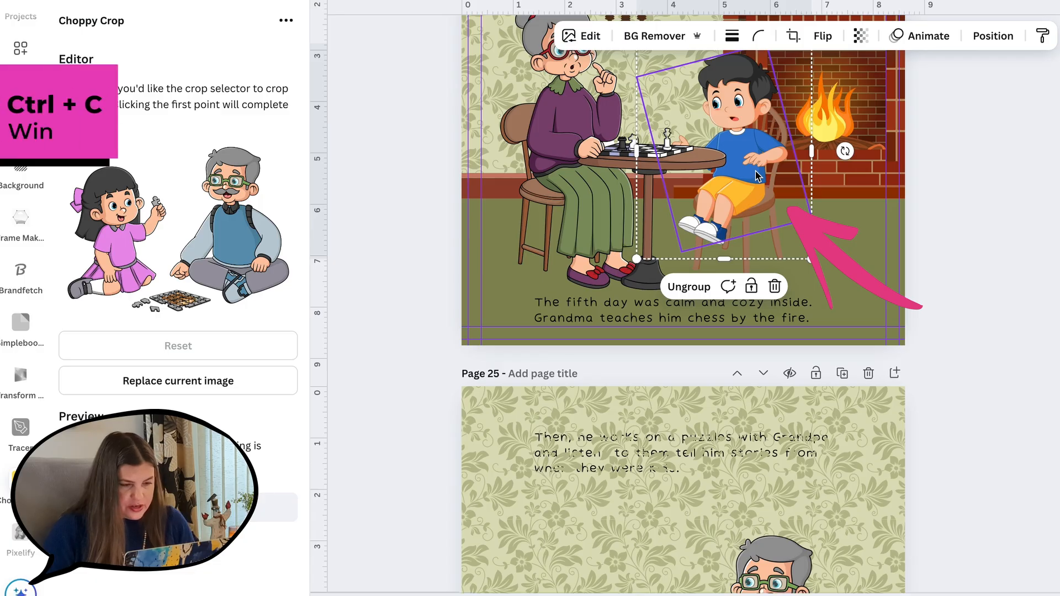
left_click(397, 77)
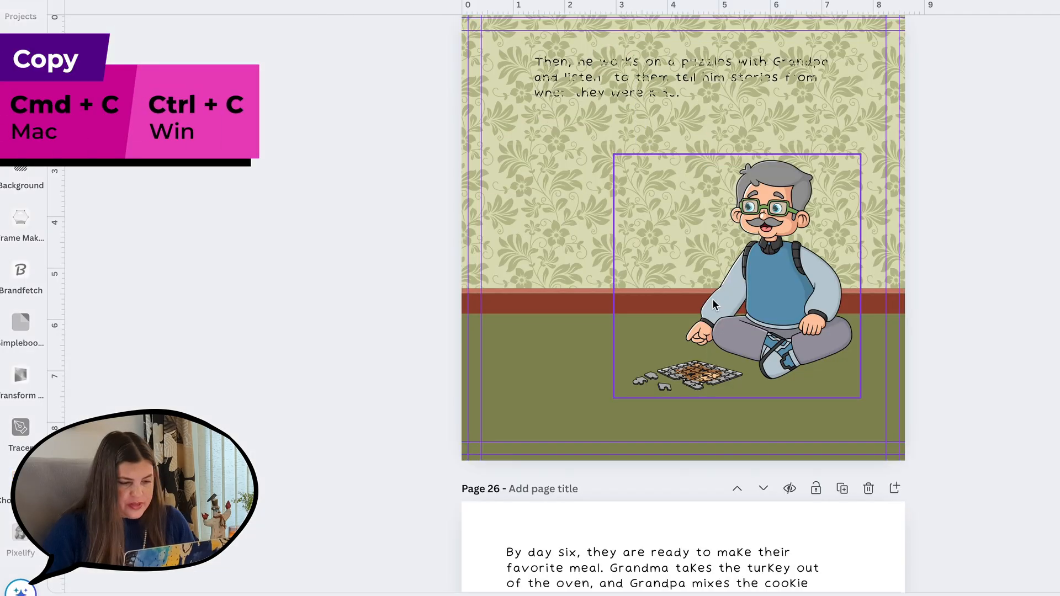
key("ctrl+v")
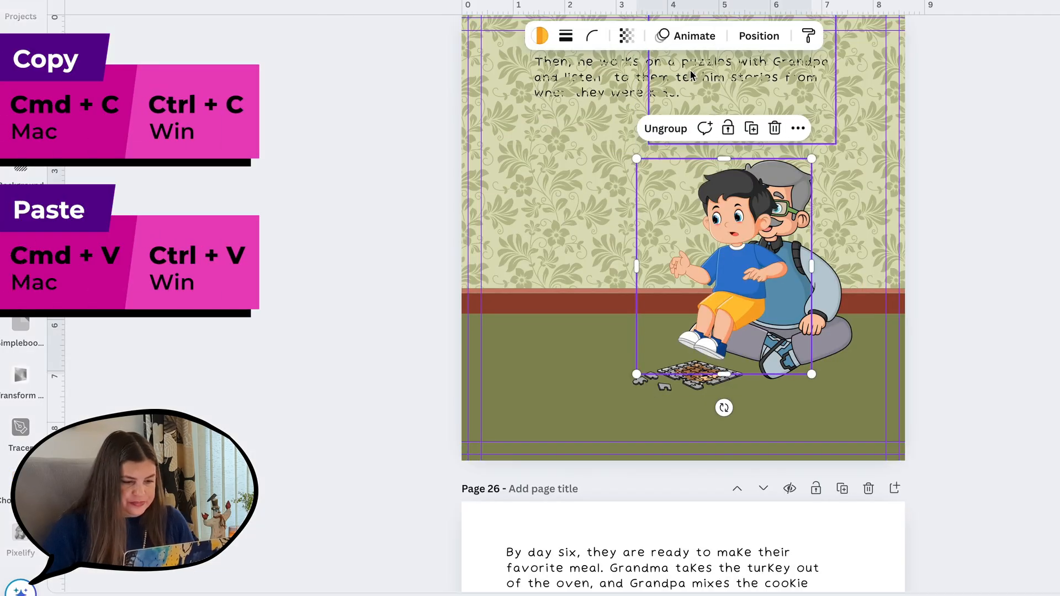
left_click_drag(692, 210, 551, 228)
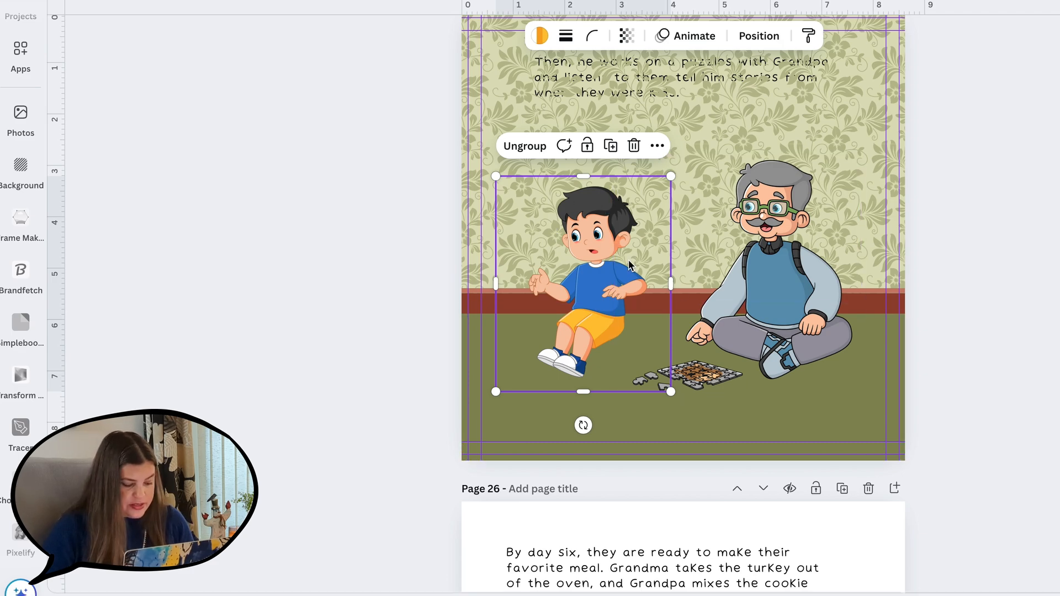
key("Delete")
Add a blank page after page 26, paste the copied boy there and enlarge him to nearly fill the page
scroll(880, 303, "down", 3)
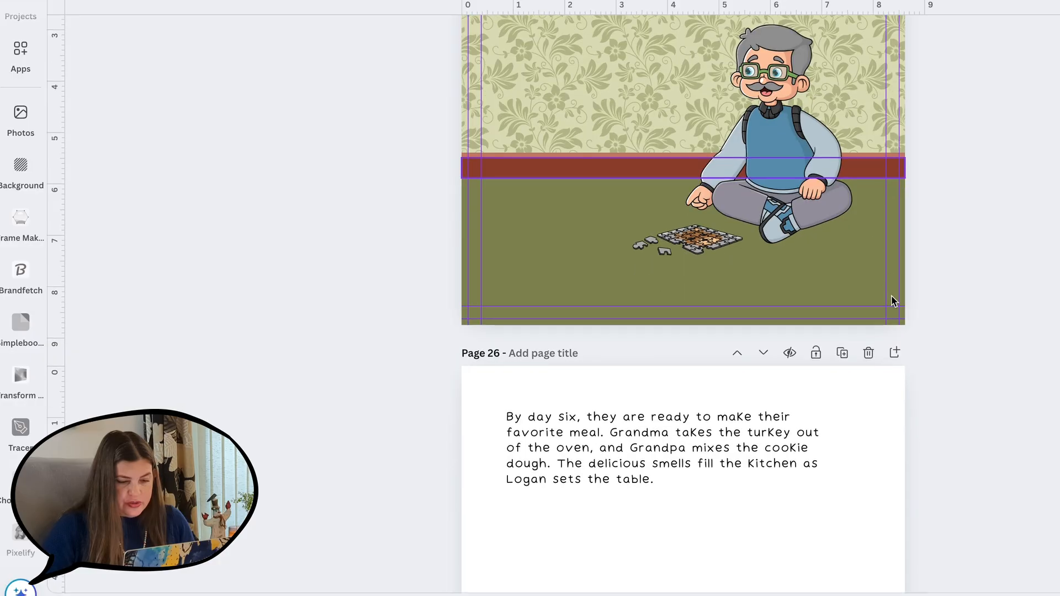
left_click(895, 354)
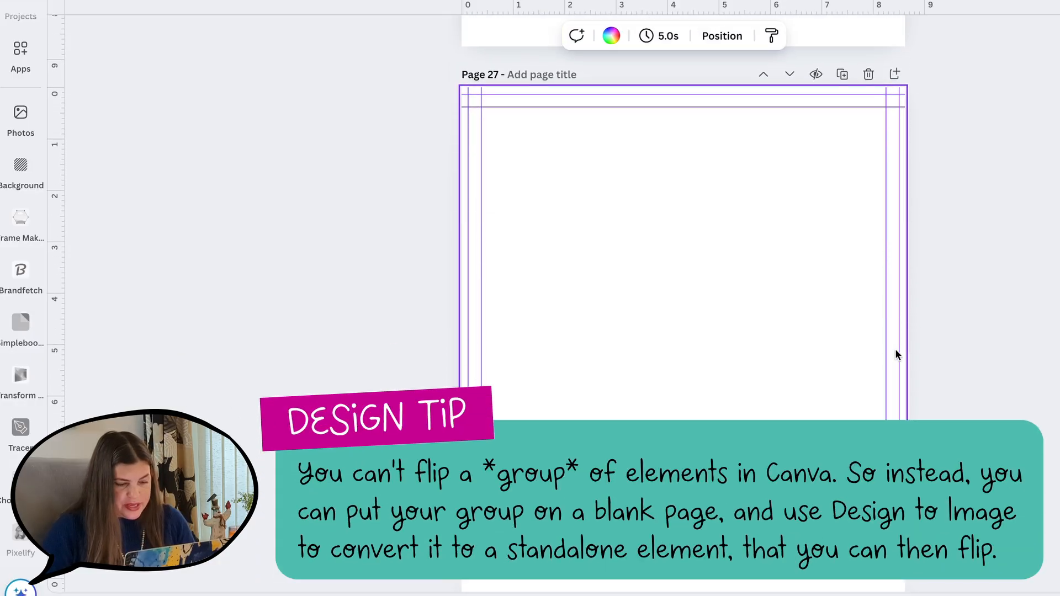
key("ctrl+v")
left_click_drag(671, 468, 730, 541)
left_click_drag(792, 186, 903, 98)
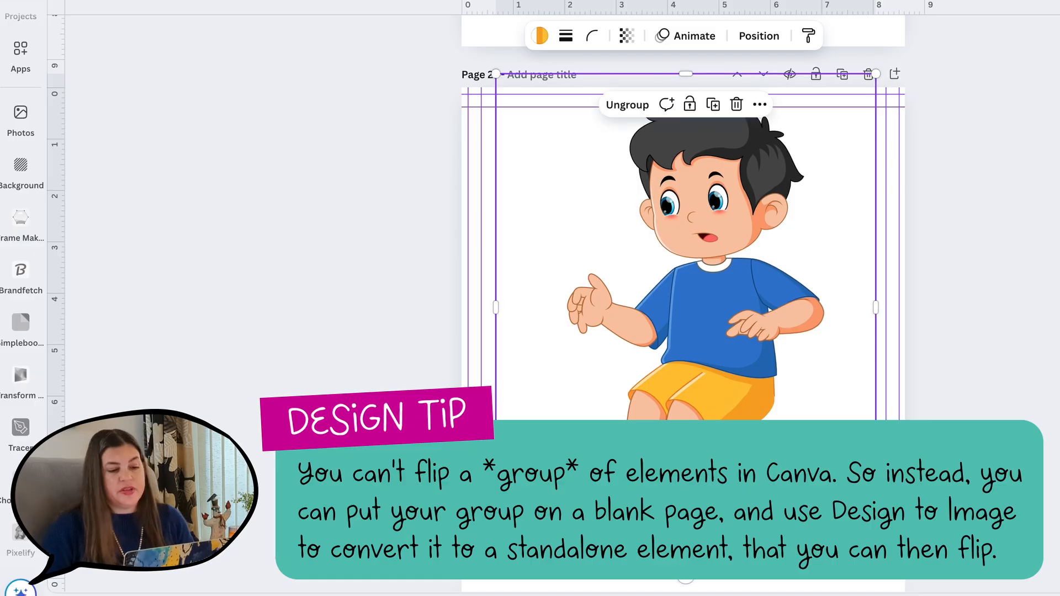
left_click_drag(876, 542, 887, 555)
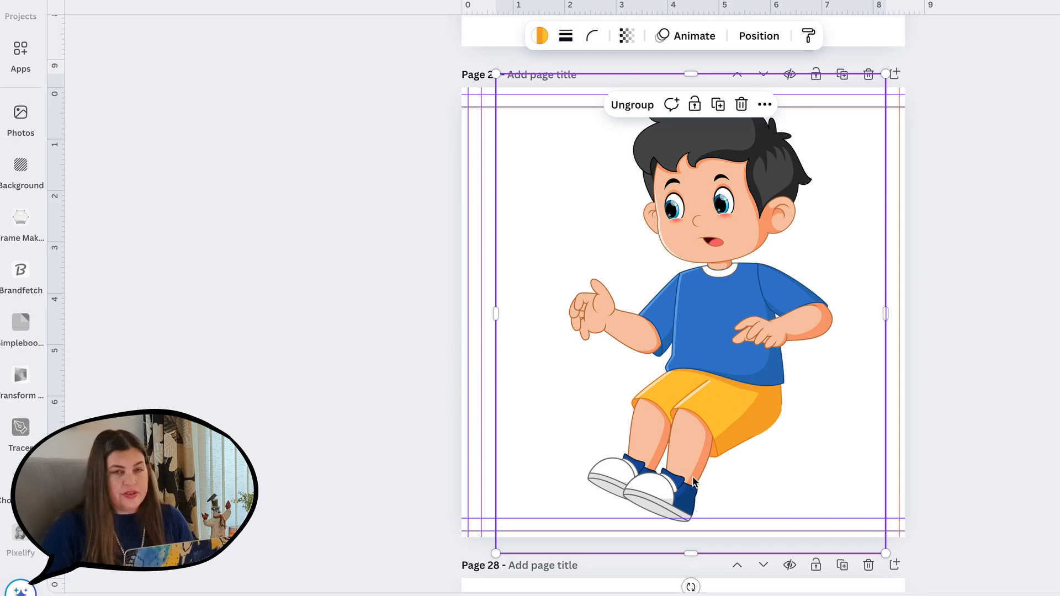
left_click(914, 334)
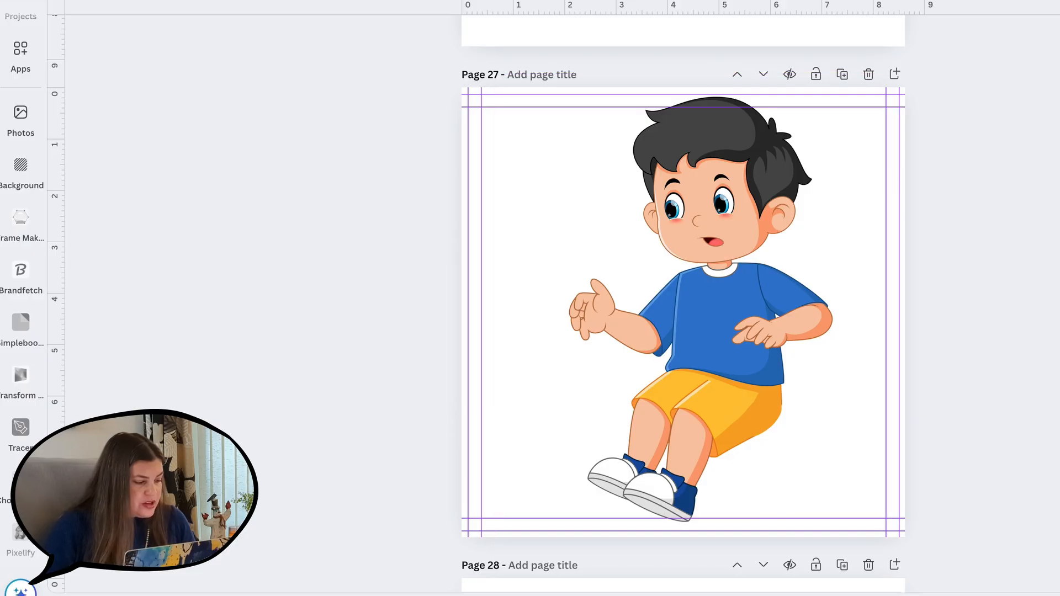
Set up a Design to Image conversion as a PNG at size 3.125 with a transparent background
scroll(21, 436, "down", 5)
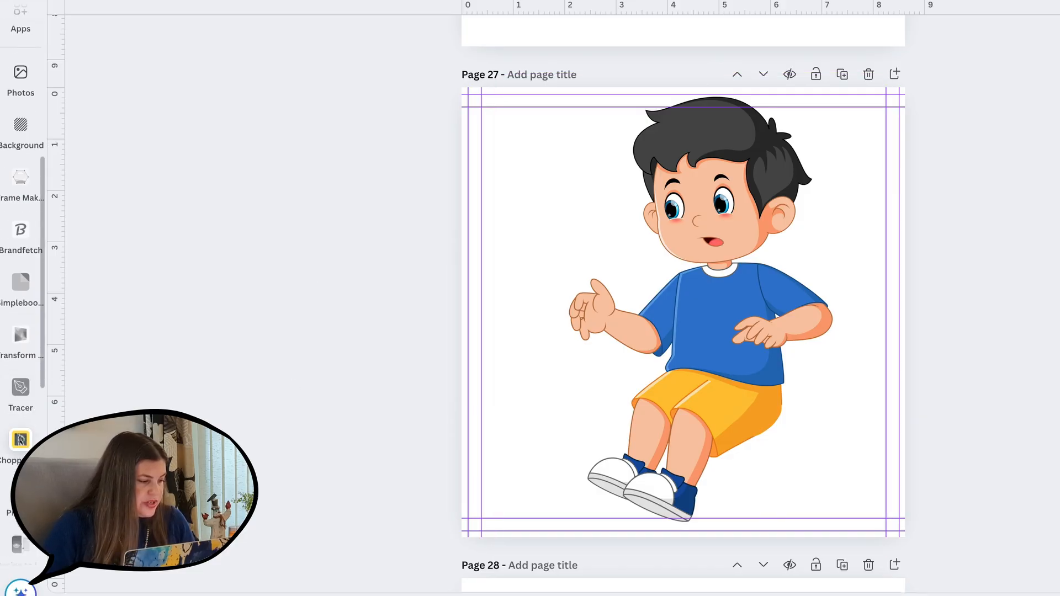
scroll(21, 299, "down", 1)
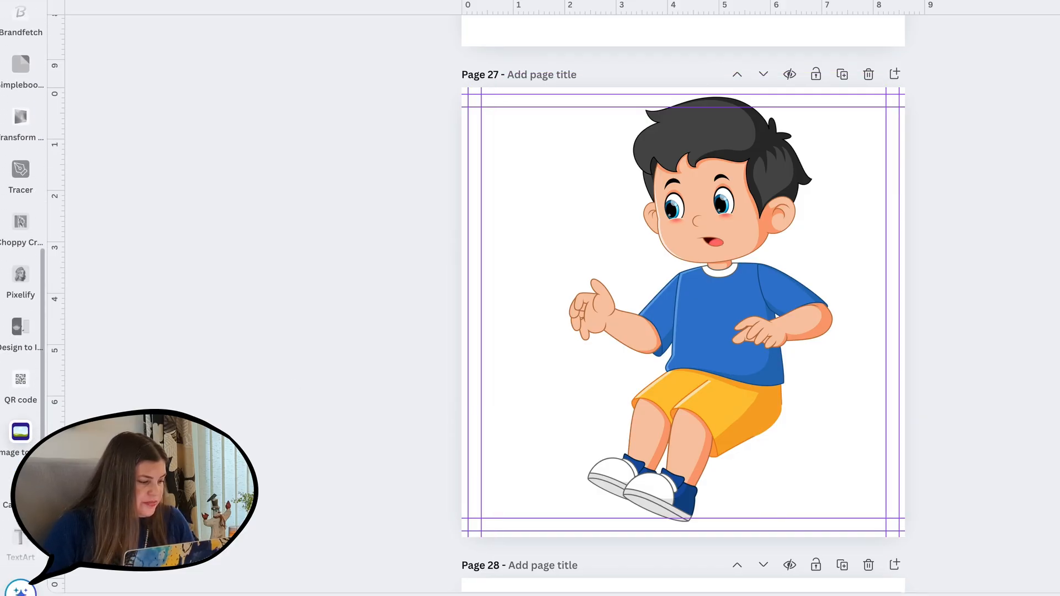
left_click(22, 331)
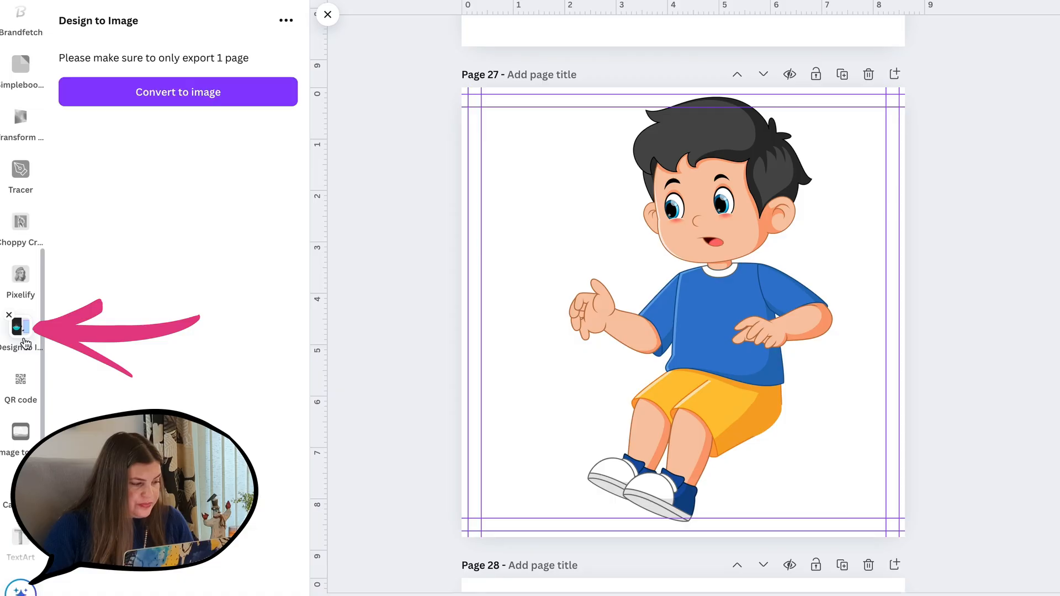
left_click(181, 93)
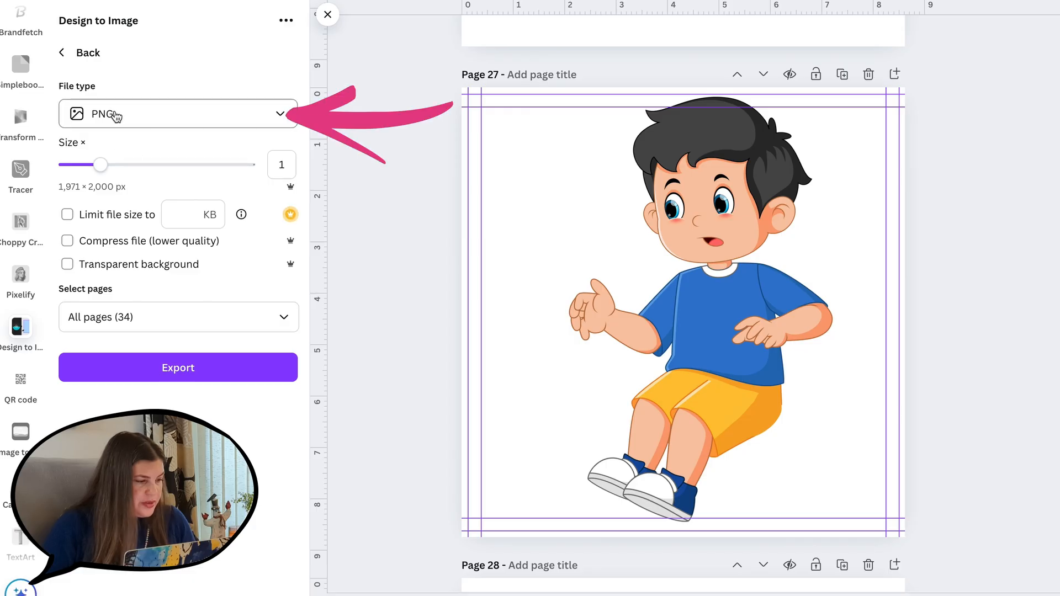
left_click_drag(111, 165, 249, 165)
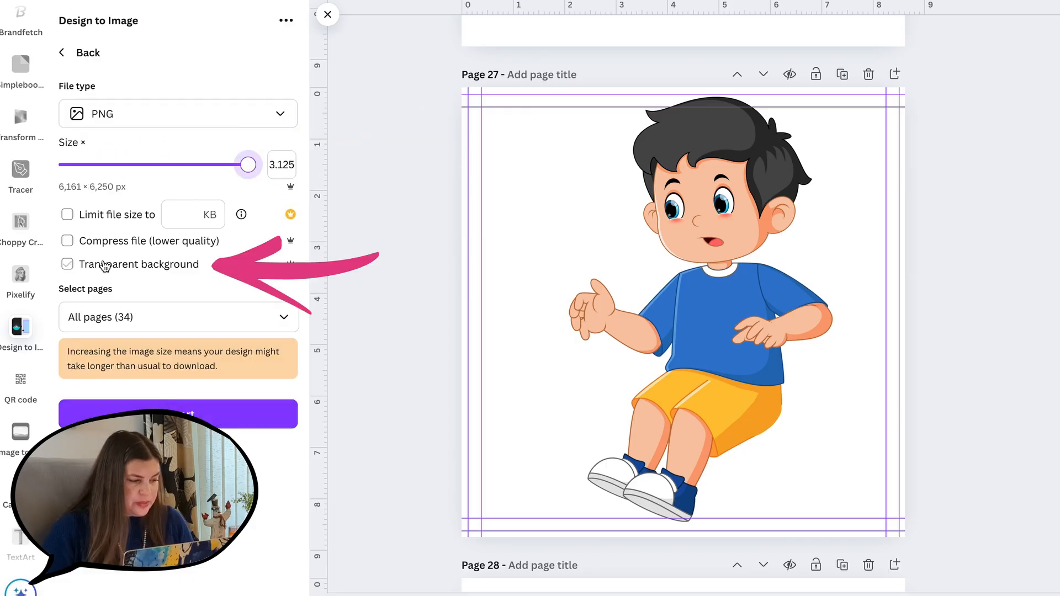
left_click(142, 268)
Limit the image conversion to the current page, page 27, and export it
left_click(248, 316)
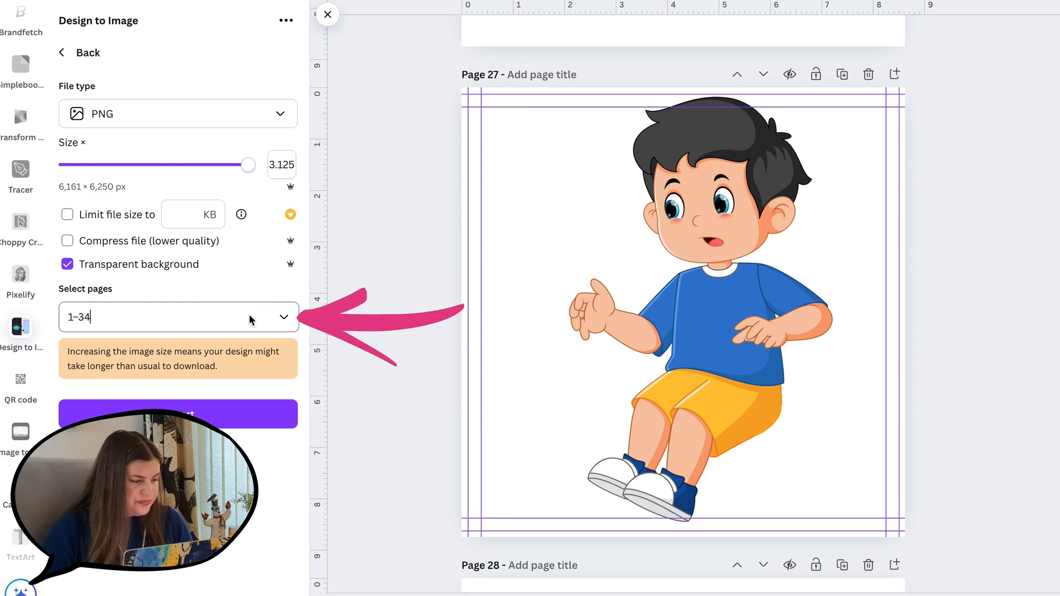
left_click(210, 360)
left_click(209, 397)
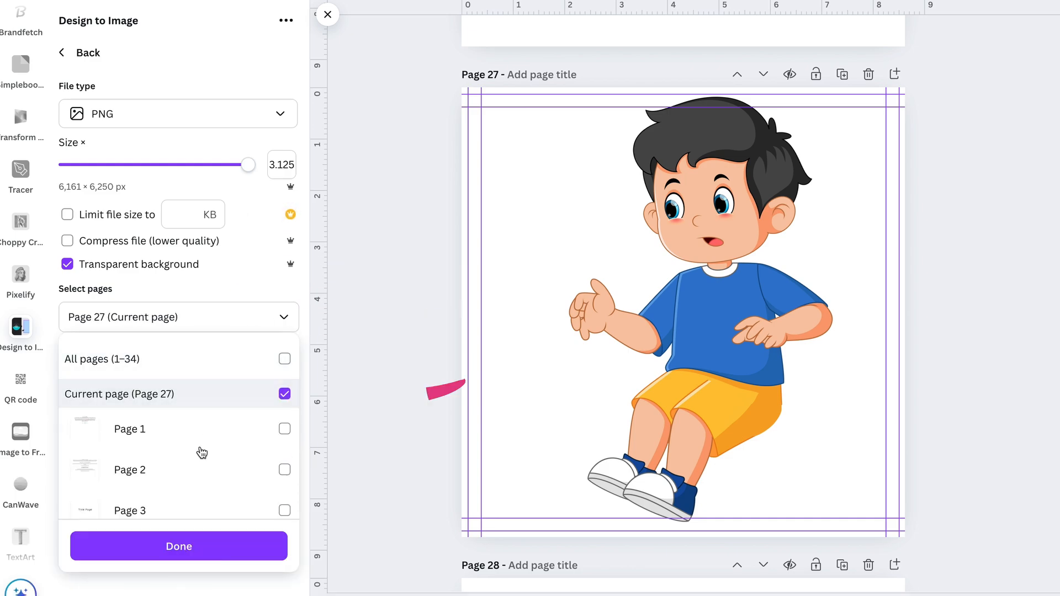
left_click(191, 559)
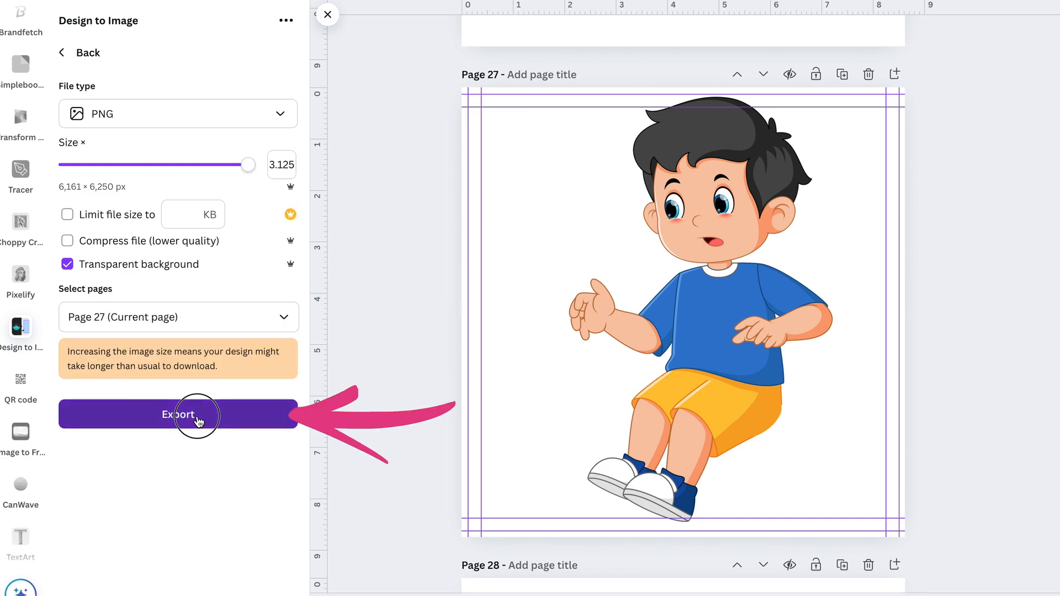
left_click(198, 415)
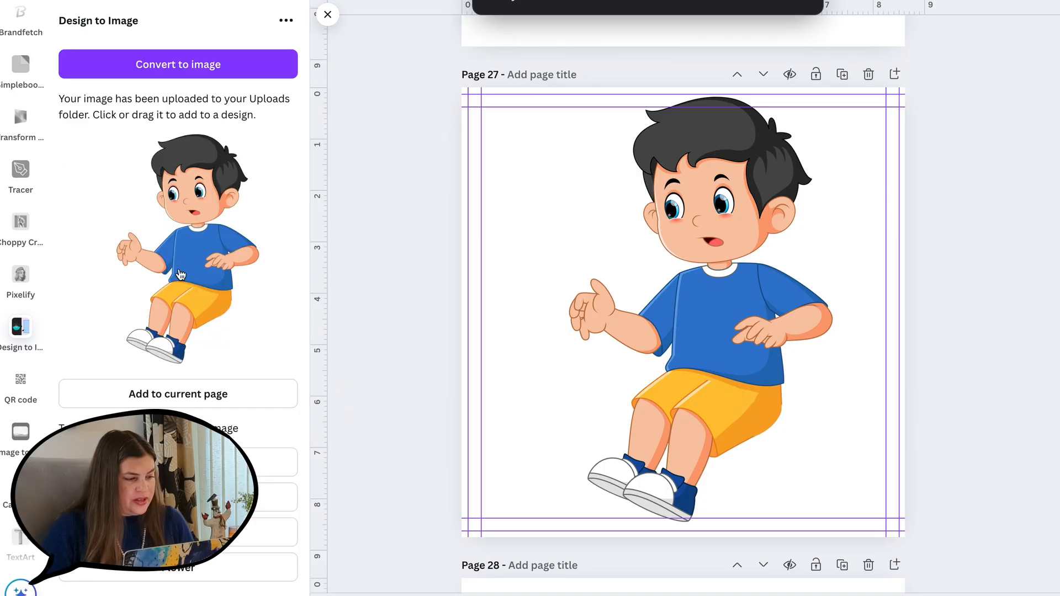
Place the converted image of the boy on page 25 and flip it horizontally to face Grandpa
left_click(181, 275)
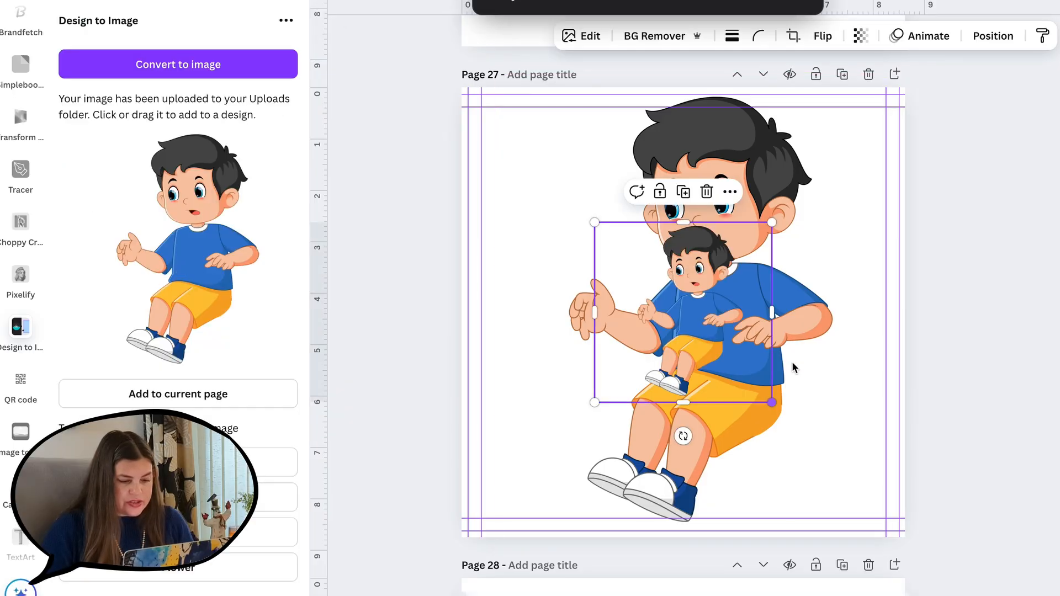
left_click(806, 320)
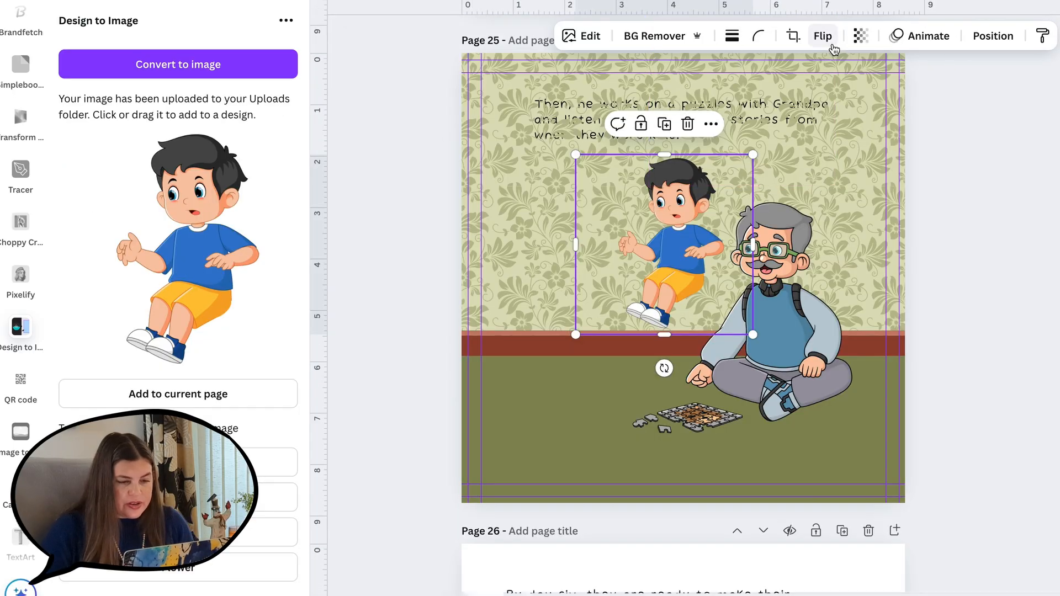
left_click(834, 49)
left_click(834, 75)
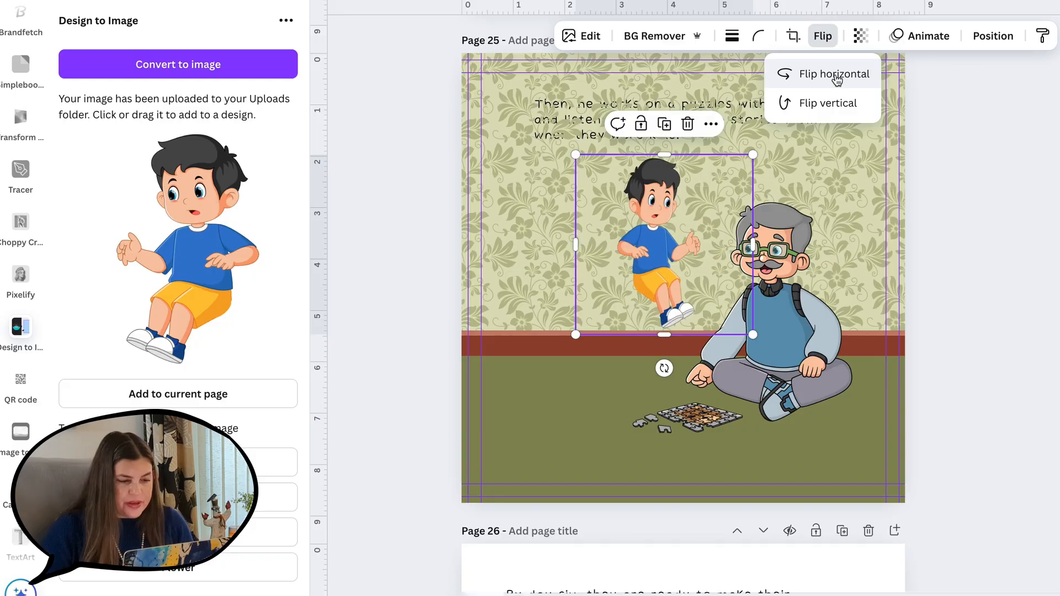
Enlarge the boy, position him on the floor across the puzzle from Grandpa, and tilt him slightly counterclockwise
left_click_drag(754, 335, 852, 436)
left_click_drag(684, 324, 569, 372)
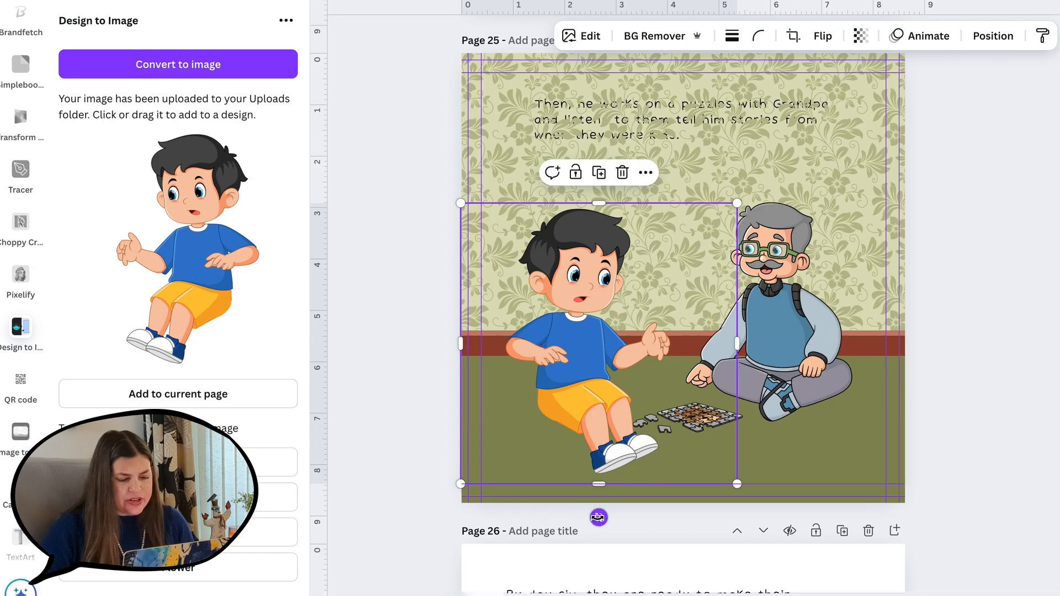
left_click_drag(600, 517, 655, 508)
left_click_drag(606, 396, 598, 408)
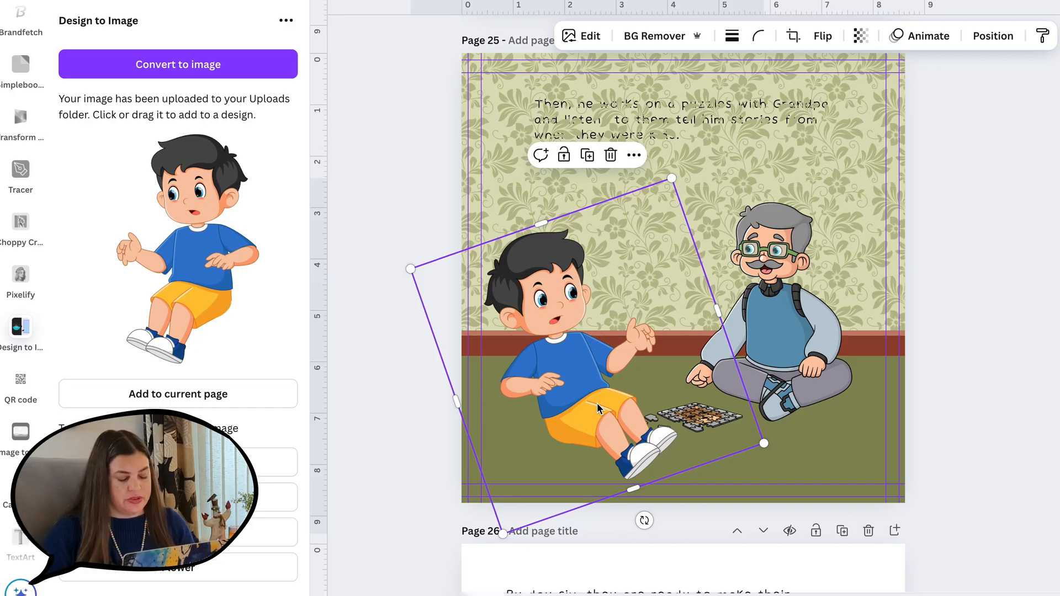
left_click_drag(645, 521, 592, 527)
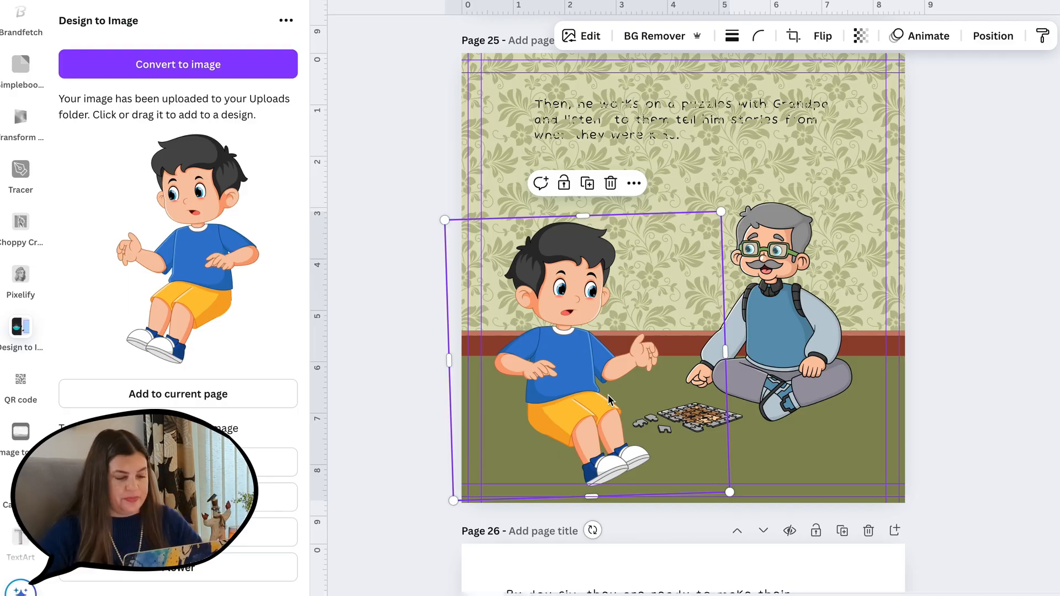
Outline the boy's head, arms and torso down to the shirt hem in Choppy Crop, leaving out his shorts and legs
left_click(155, 290)
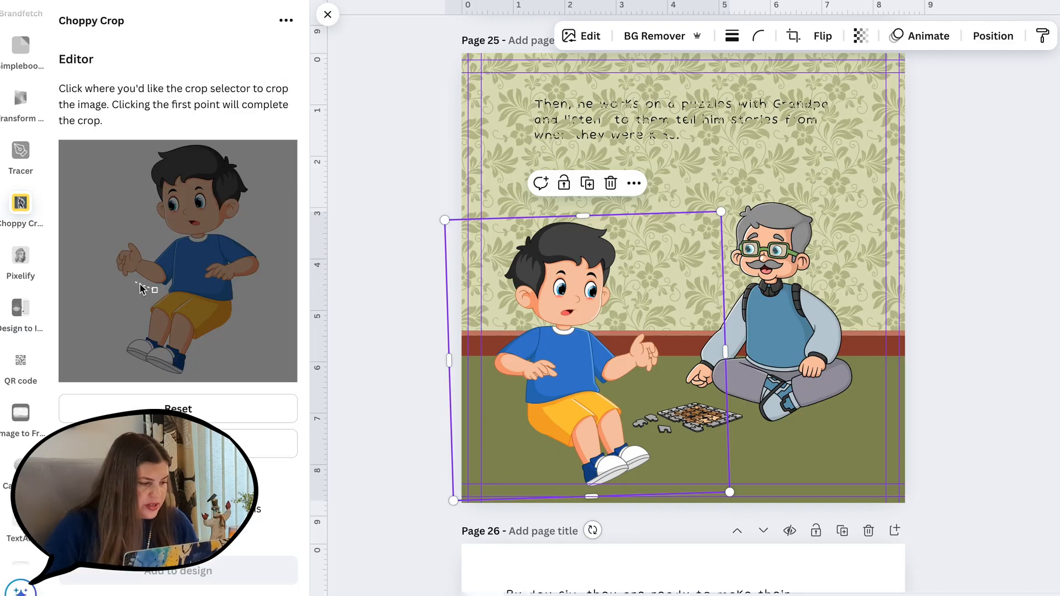
left_click(167, 293)
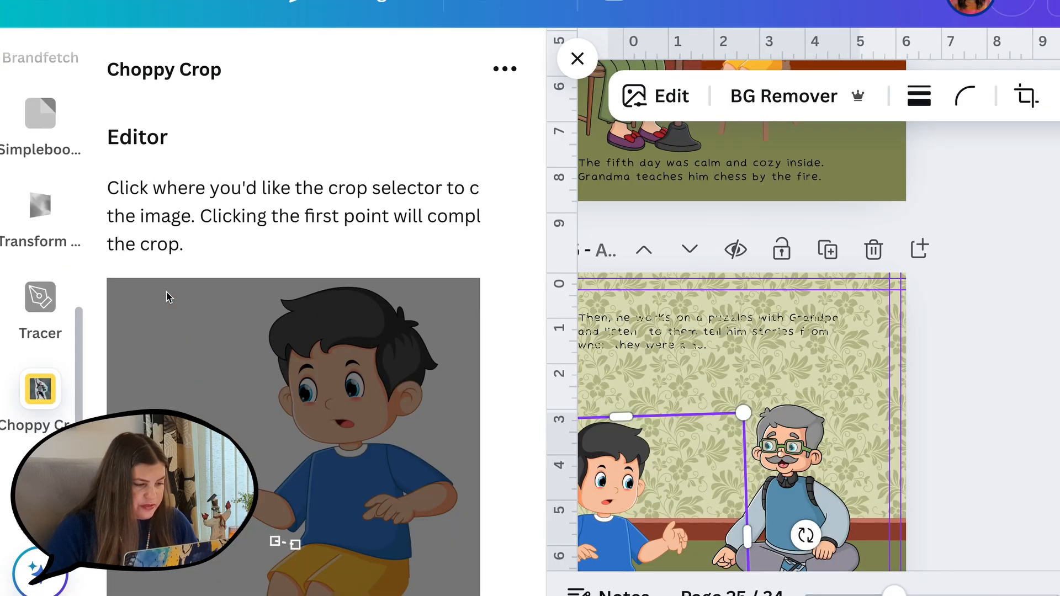
scroll(144, 246, "down", 3)
left_click(296, 329)
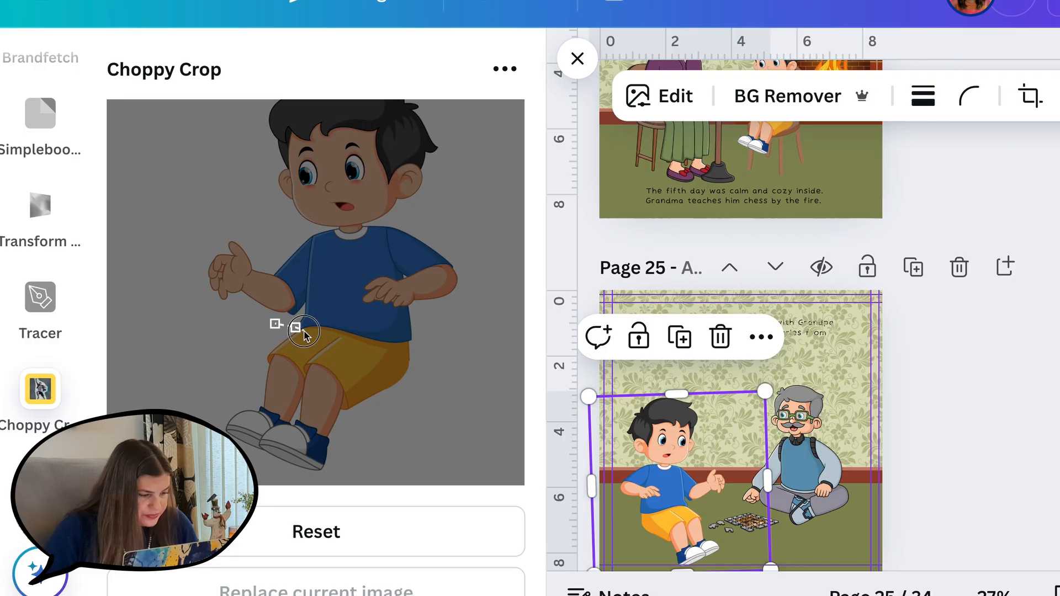
left_click(340, 333)
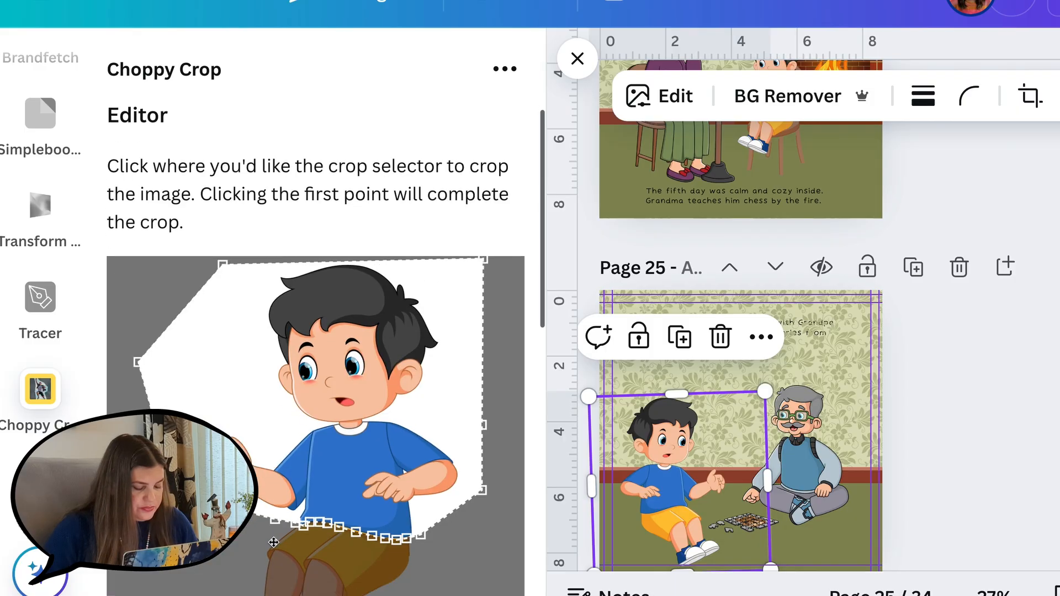
Add the cropped upper body of the boy to page 25 as a separate image
scroll(275, 544, "down", 6)
scroll(274, 543, "down", 5)
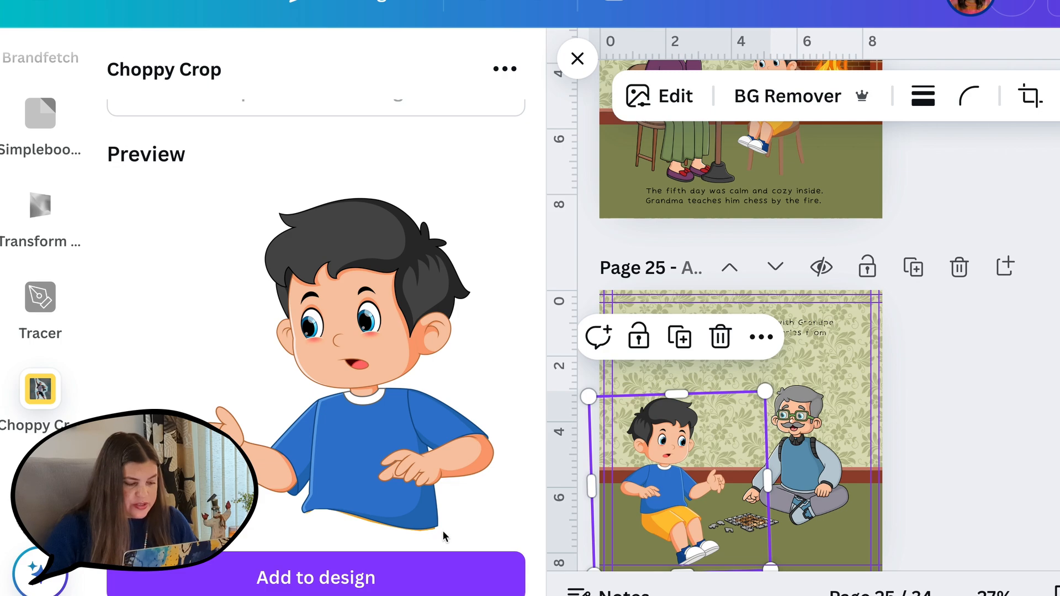
left_click(347, 578)
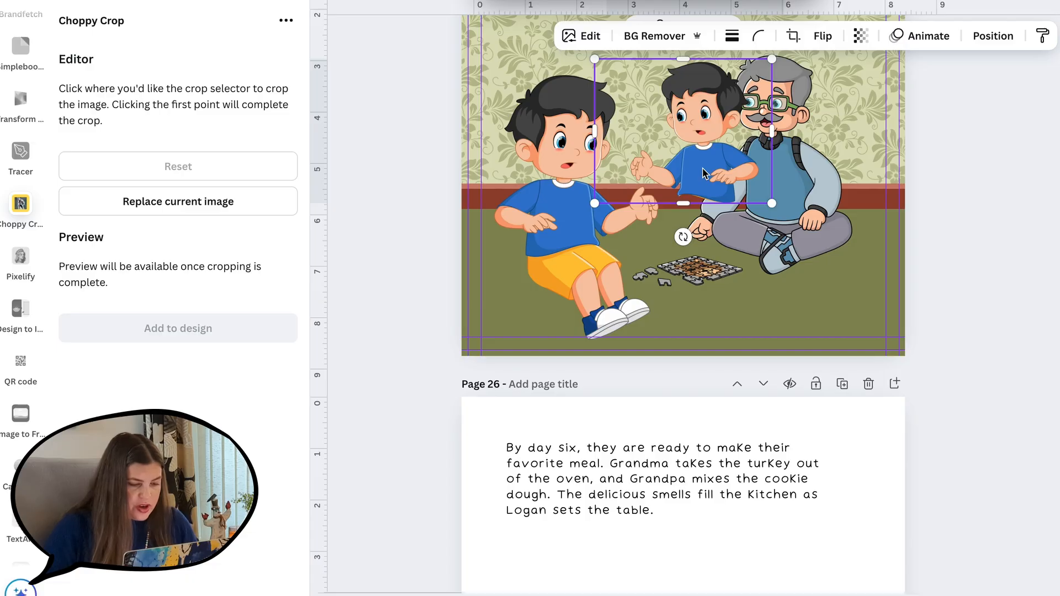
Crop the shorts and legs out of the full boy image with Choppy Crop and add them to the page
left_click(561, 284)
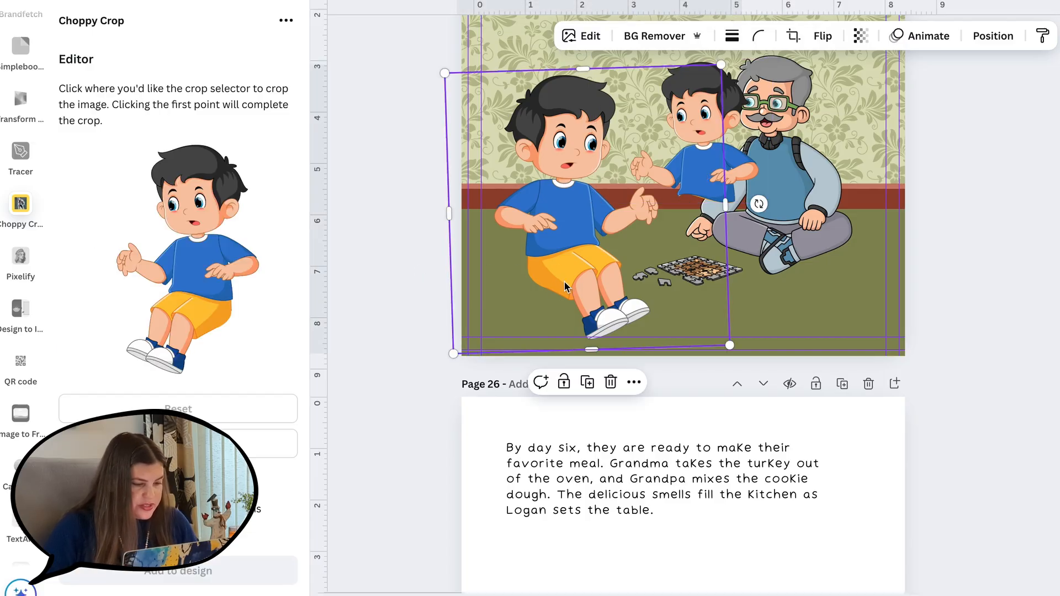
left_click(113, 331)
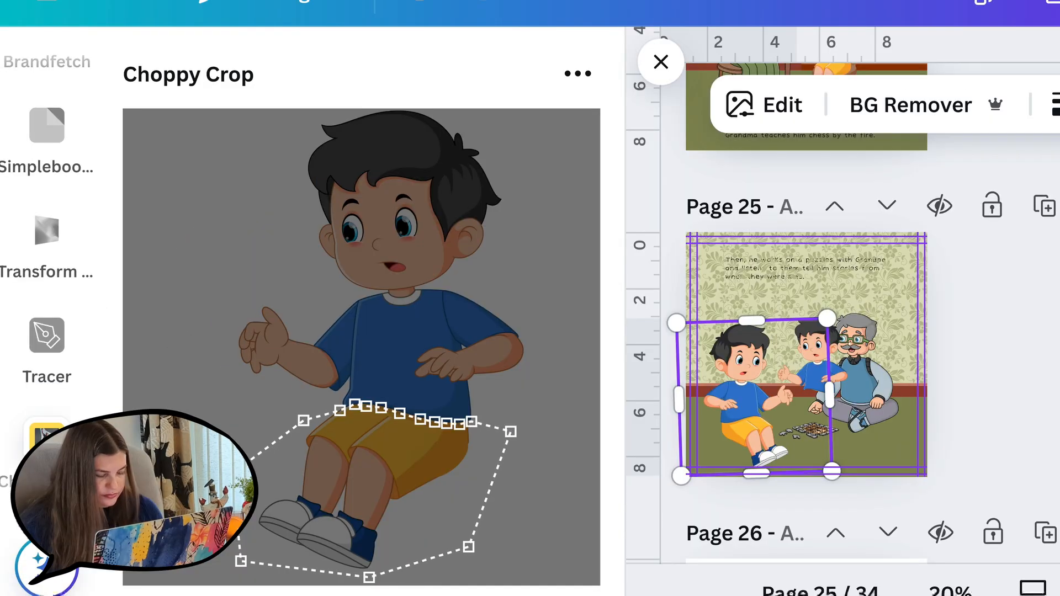
left_click(173, 352)
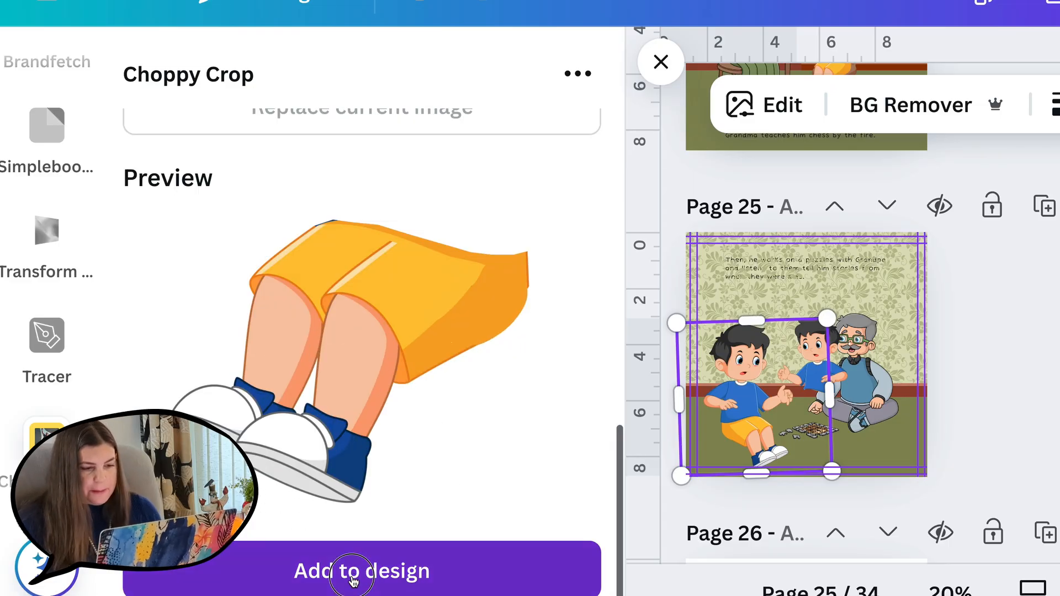
left_click(354, 580)
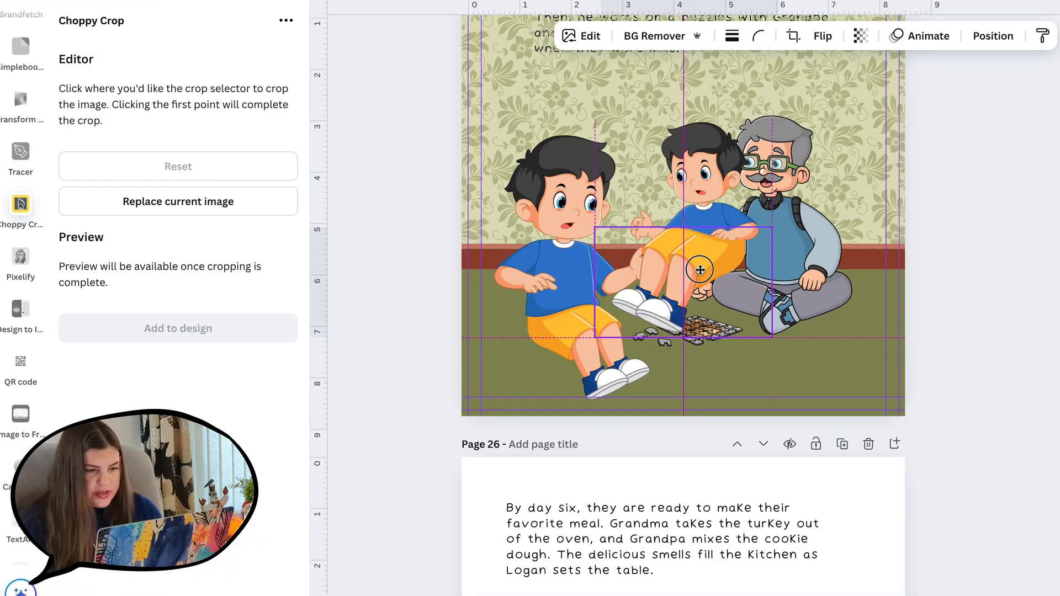
Move the cropped shorts and legs below the cropped torso and delete the original full image of the boy
mouse_move(700, 275)
left_mouse_down()
mouse_move(685, 293)
mouse_move(703, 287)
left_mouse_up()
left_click(700, 177)
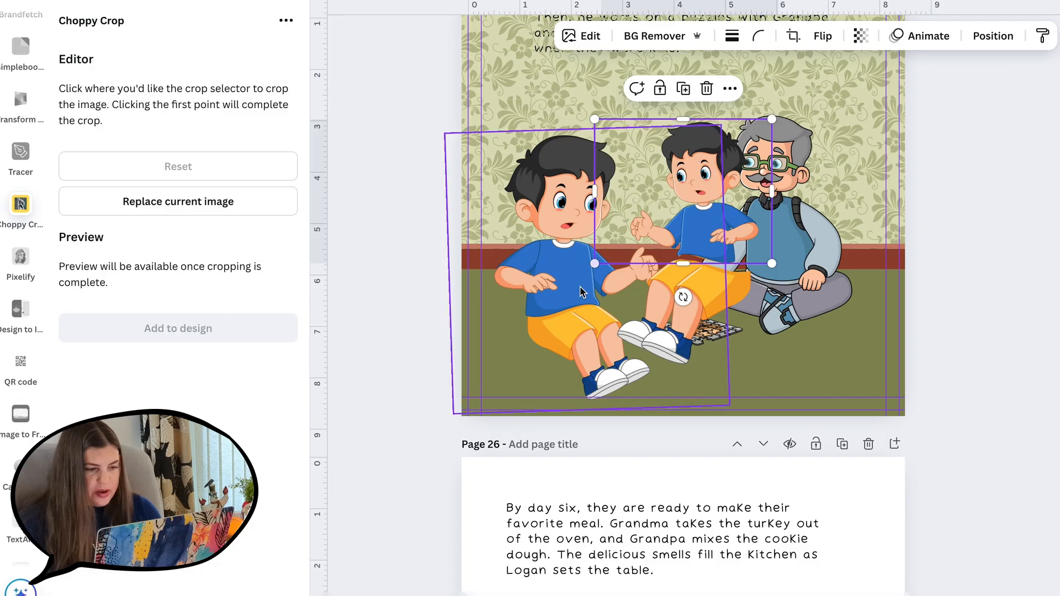
left_click(565, 313)
key("Delete")
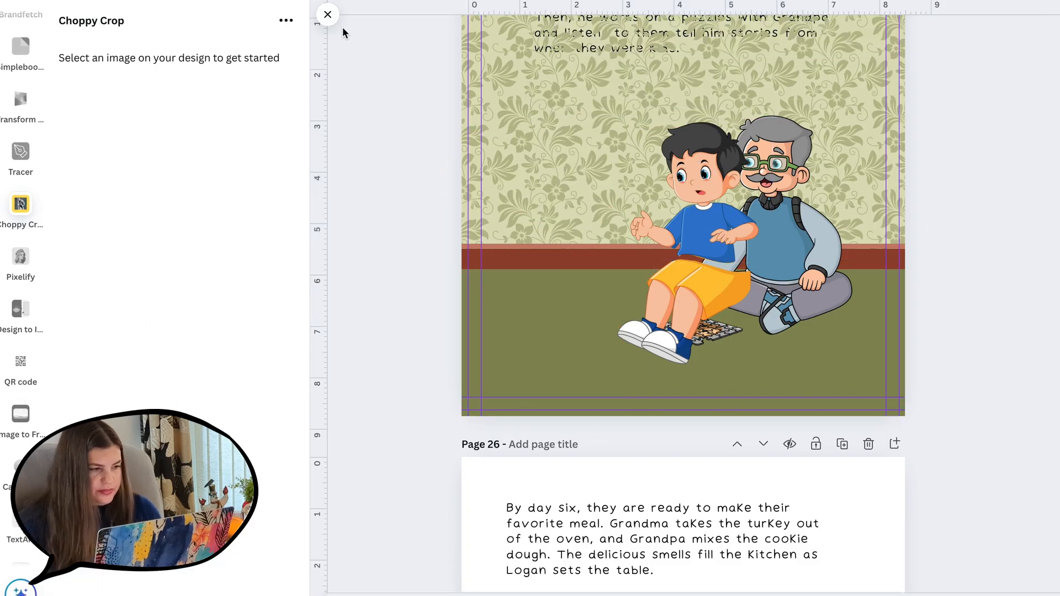
left_click(329, 15)
Flip both the boy's torso and his legs horizontally so that he faces Grandpa
left_click(696, 176)
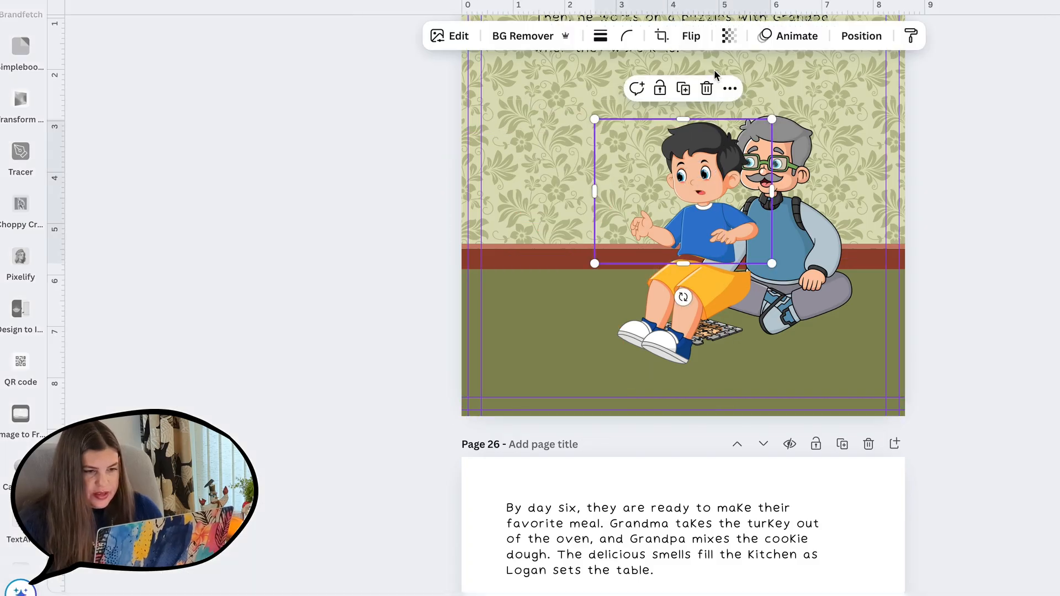
left_click(691, 36)
left_click(703, 75)
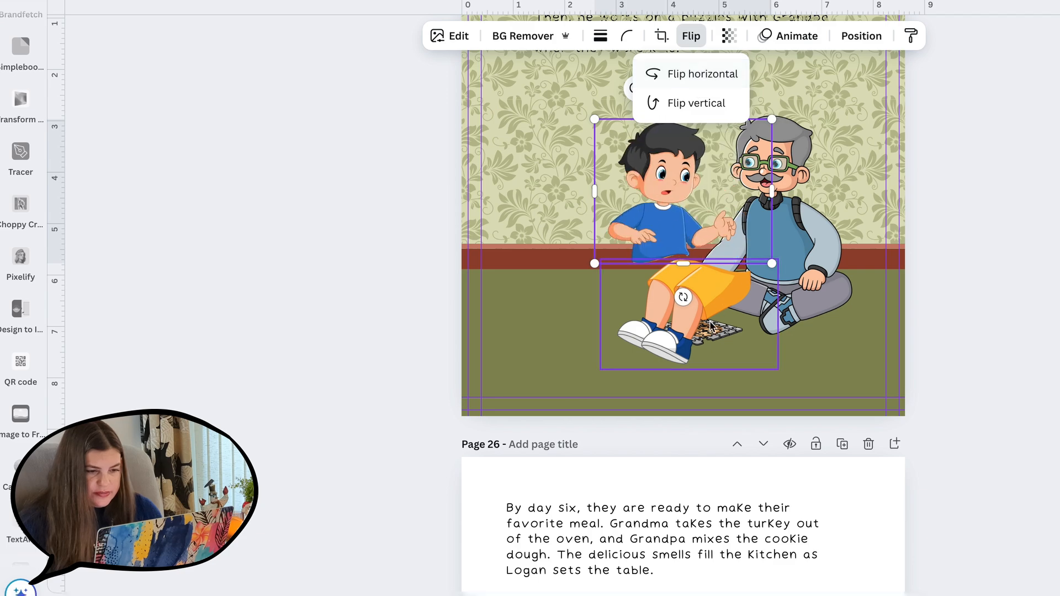
left_click(714, 327)
left_click(691, 35)
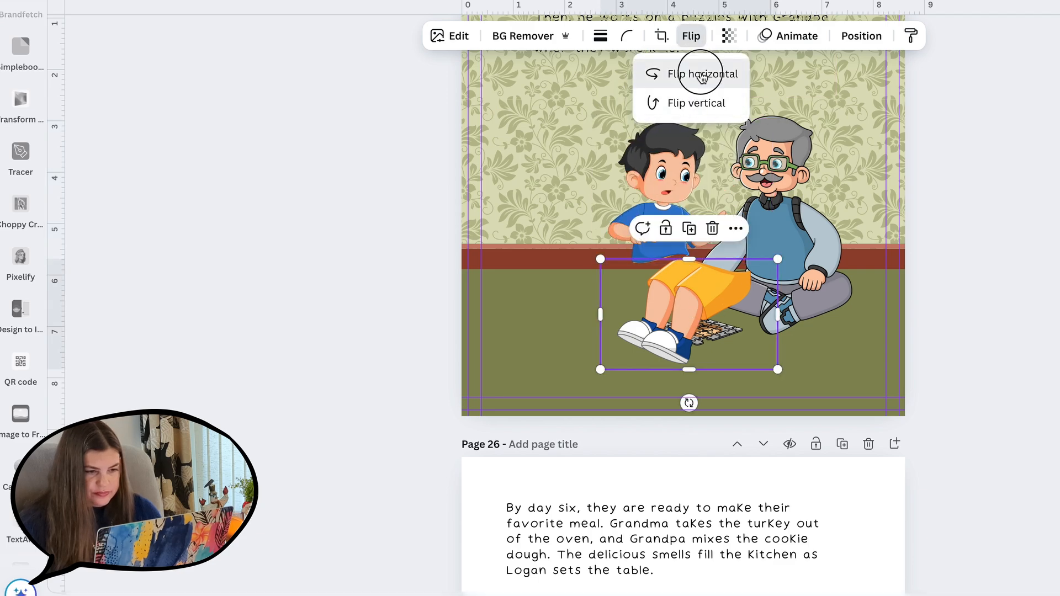
left_click(705, 73)
Rotate the legs counterclockwise to a sitting pose and fit the torso, slightly enlarged and tilted clockwise, above the shorts
left_click_drag(689, 404, 644, 396)
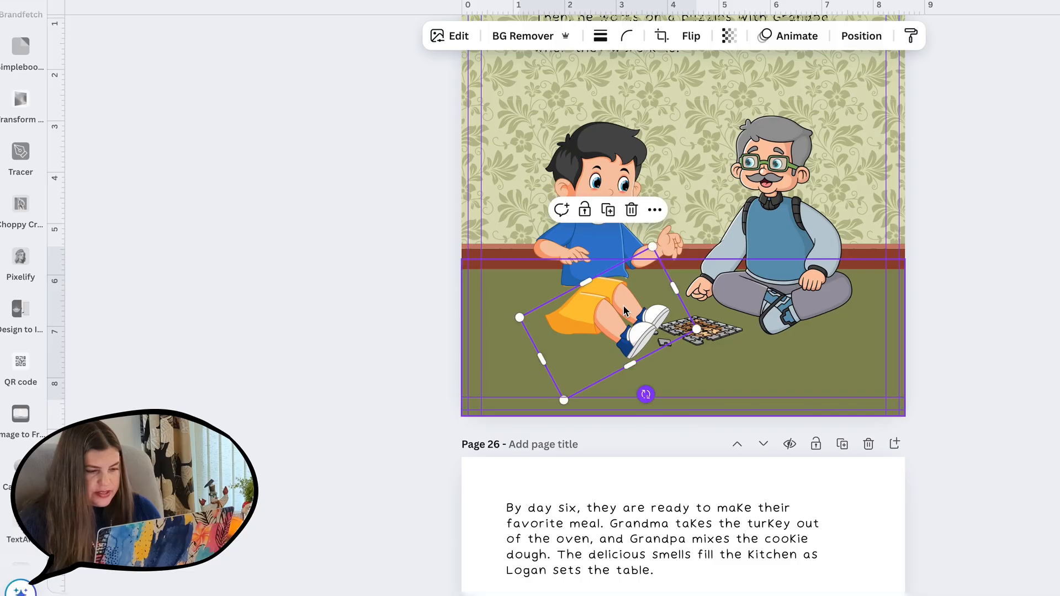
left_click_drag(603, 171, 583, 190)
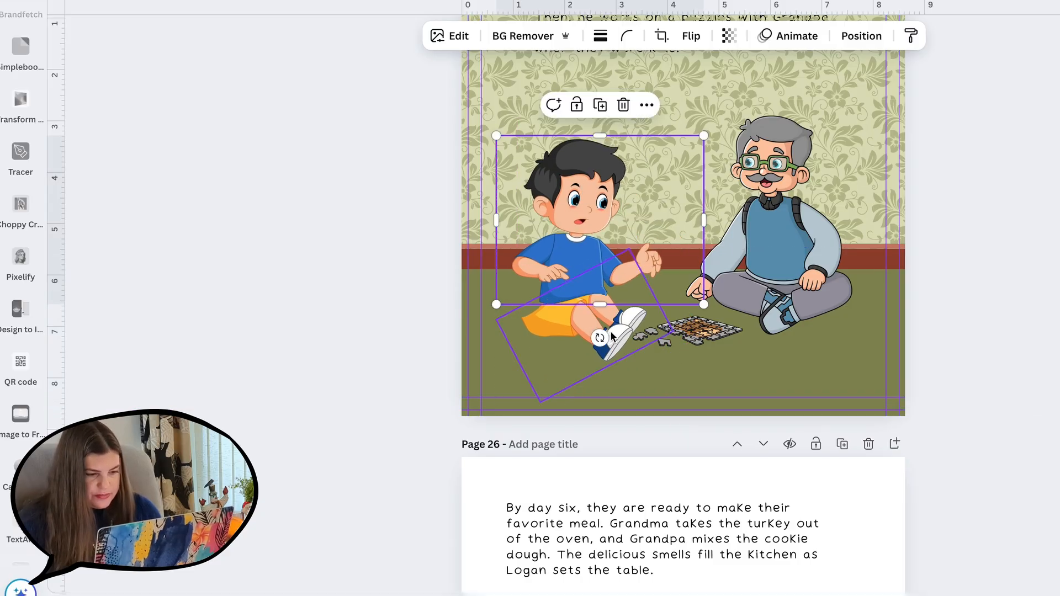
left_click_drag(600, 338, 584, 347)
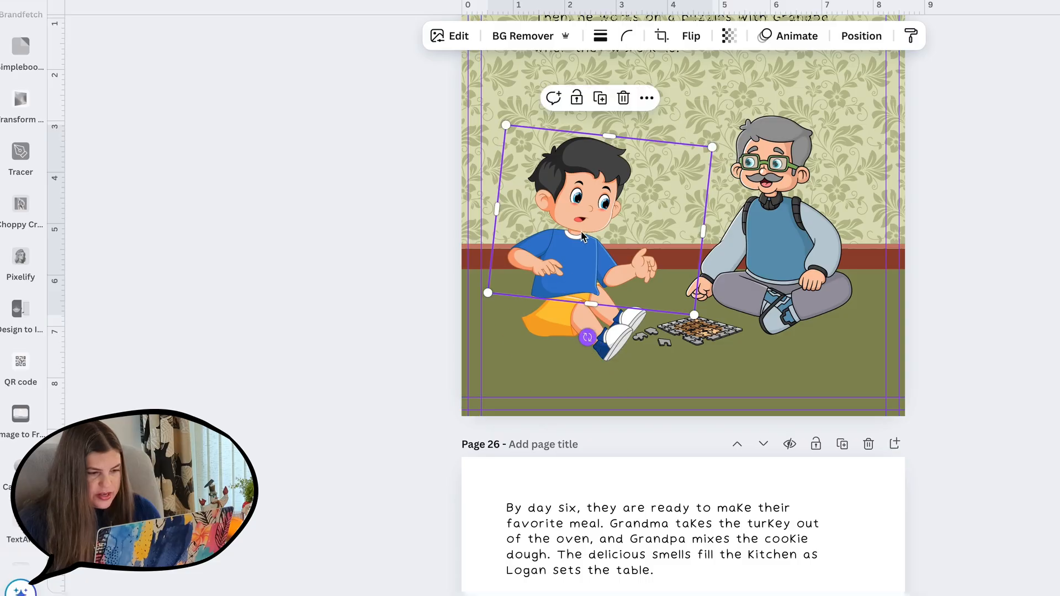
left_click_drag(586, 262, 573, 249)
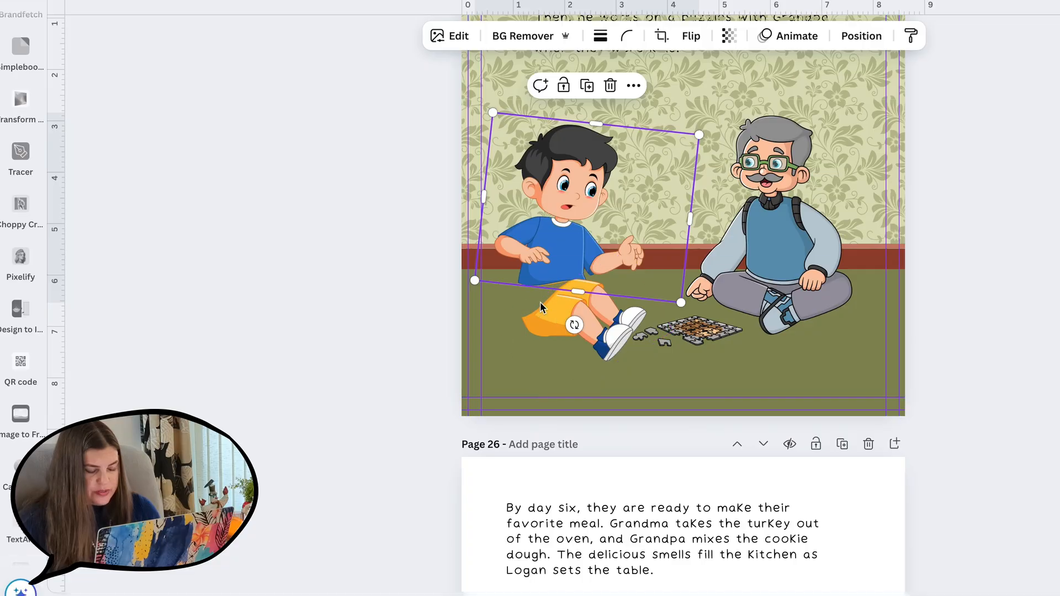
Add a circle and fill it with the darker orange sampled from the boy's shorts
left_click(403, 431)
left_click(282, 339)
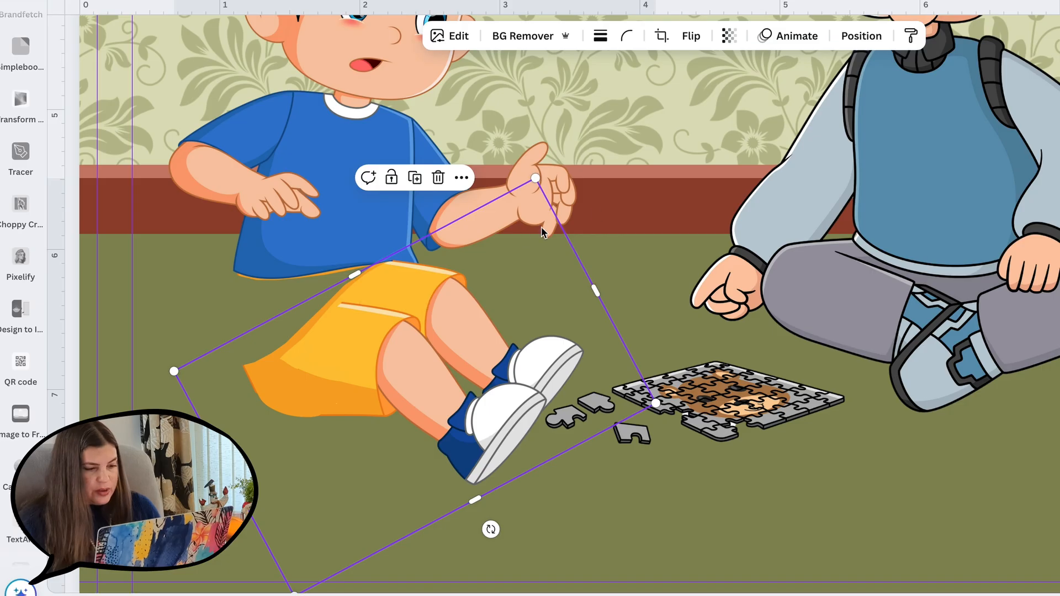
left_click(416, 290)
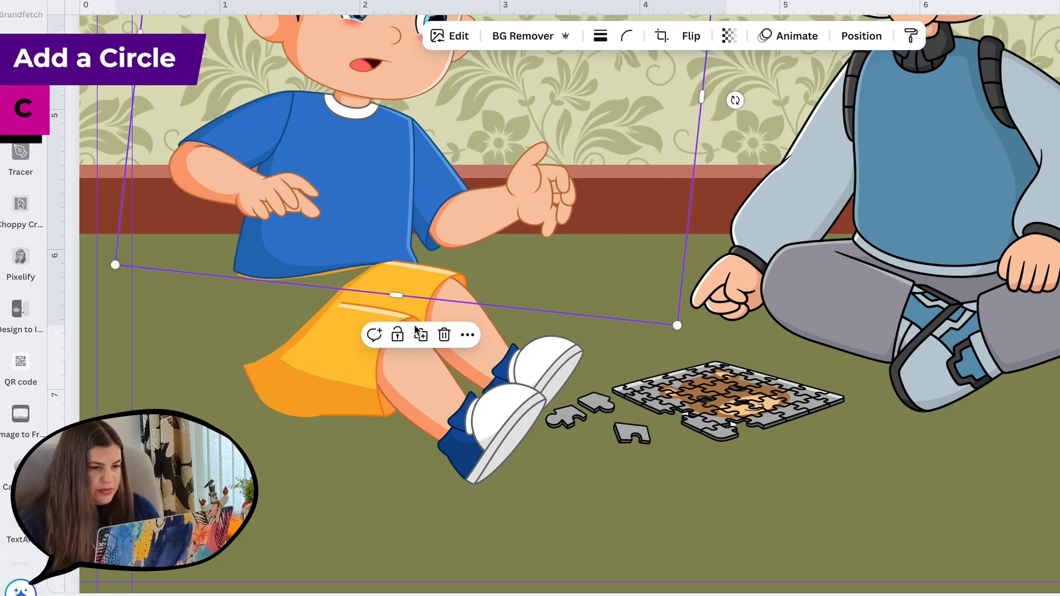
key("c")
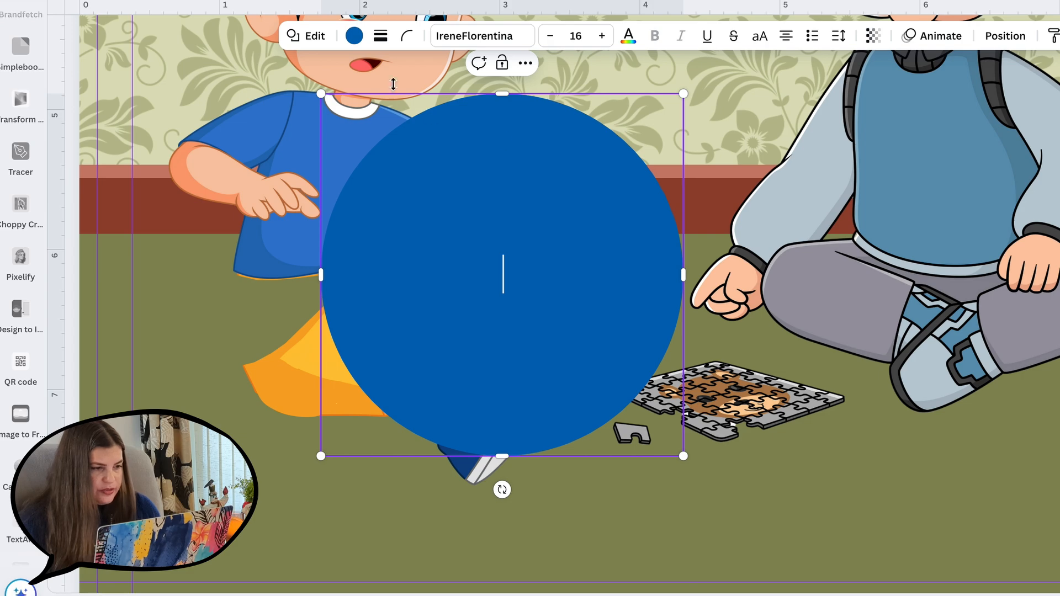
left_click(354, 36)
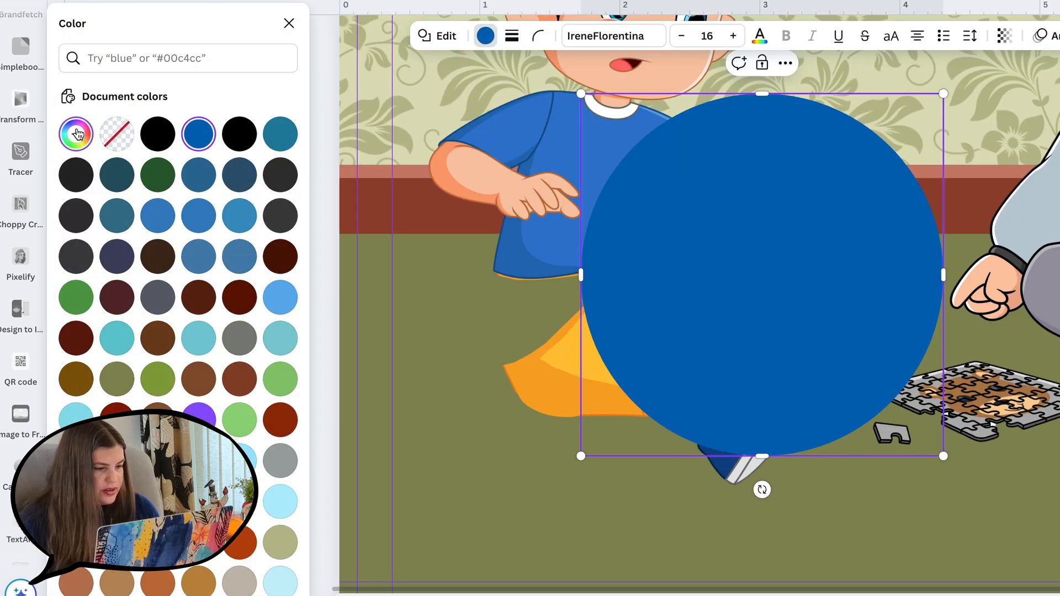
left_click(75, 133)
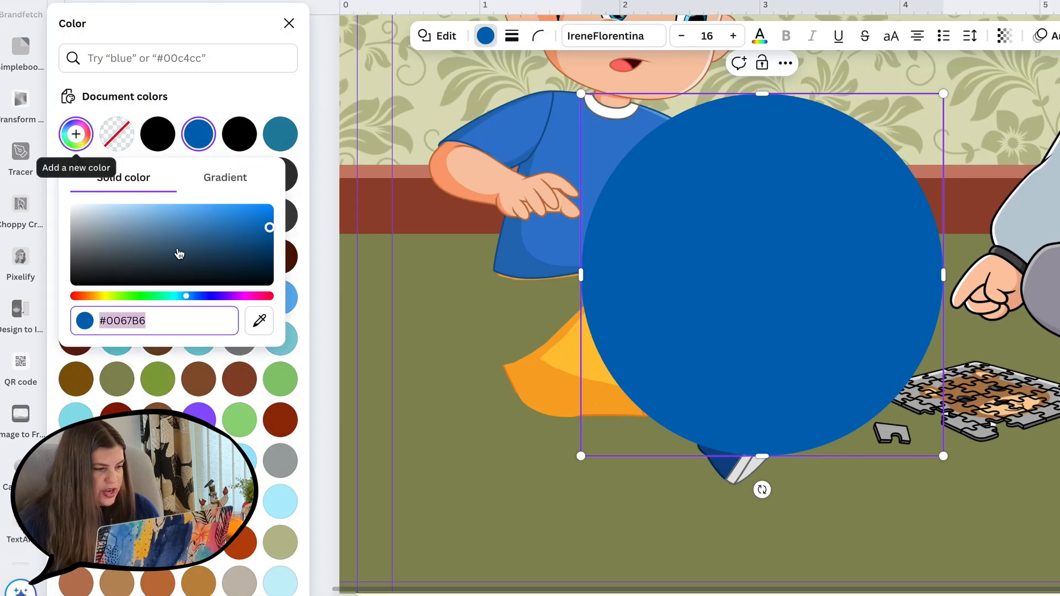
left_click(259, 321)
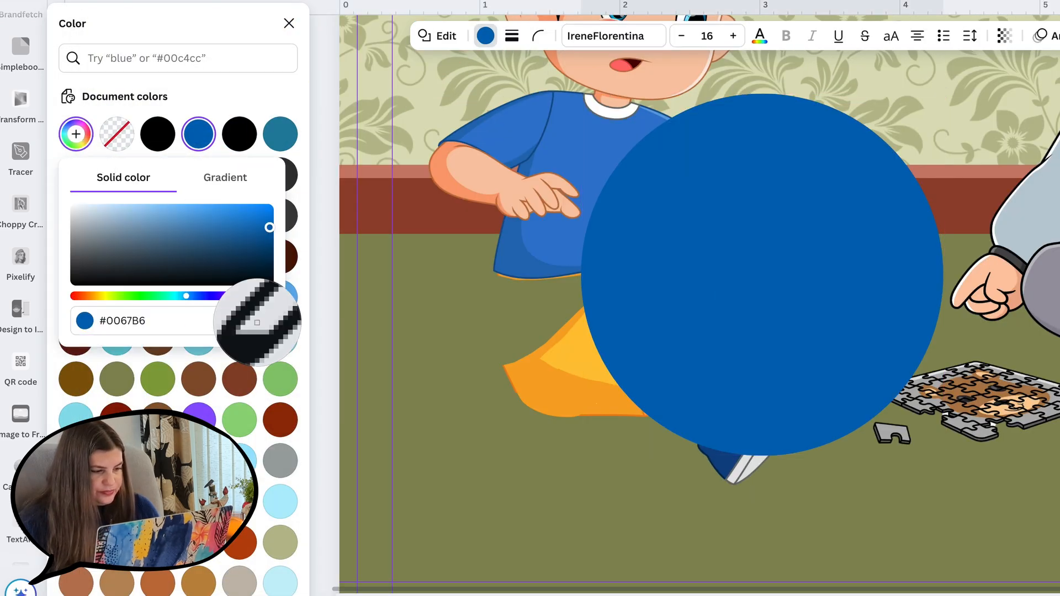
left_click(564, 403)
Shrink the orange circle, fit it into the gap at the back of the shorts, and layer it behind the legs and shirt
left_click_drag(943, 98, 790, 290)
left_click_drag(445, 367, 345, 333)
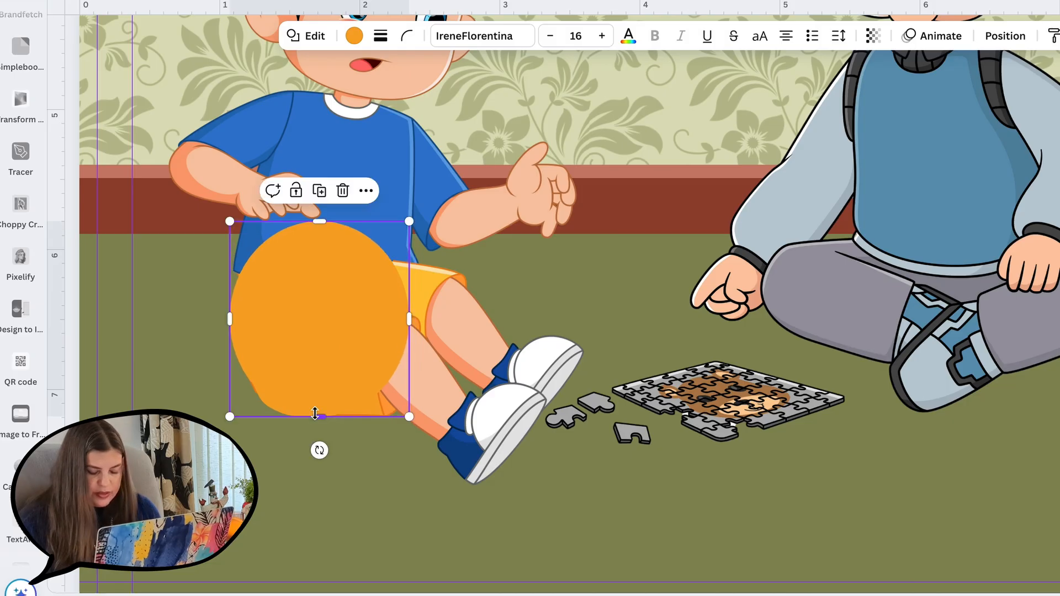
key("super+[")
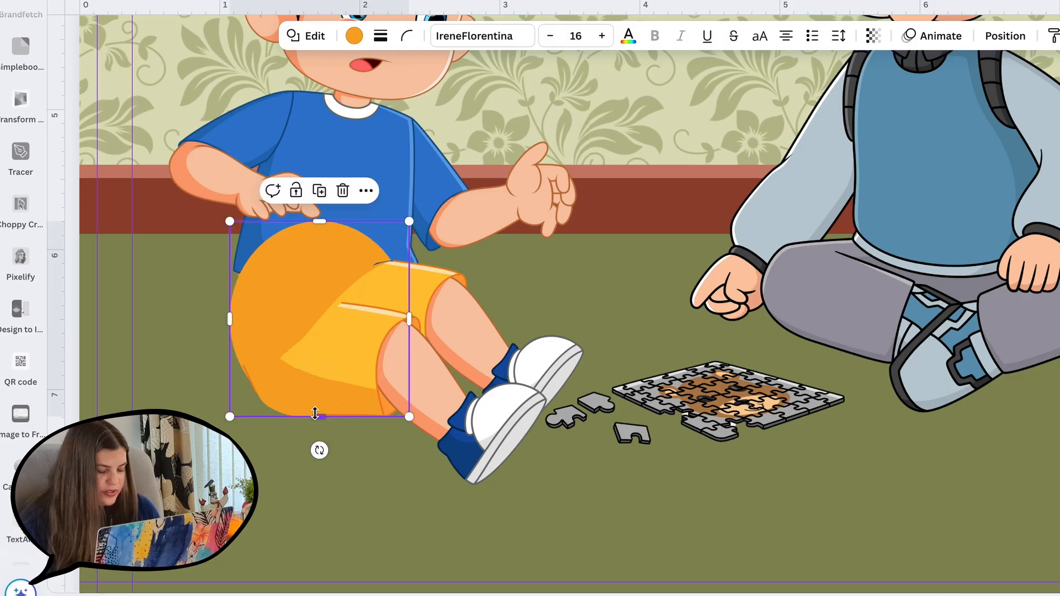
key("super+[")
left_click(446, 293)
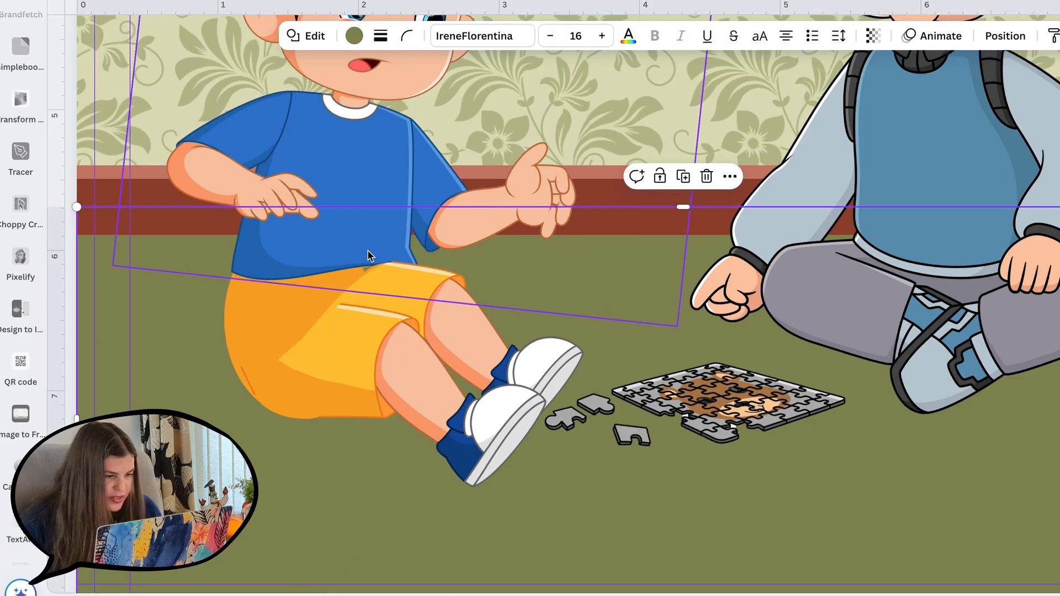
left_click(355, 306)
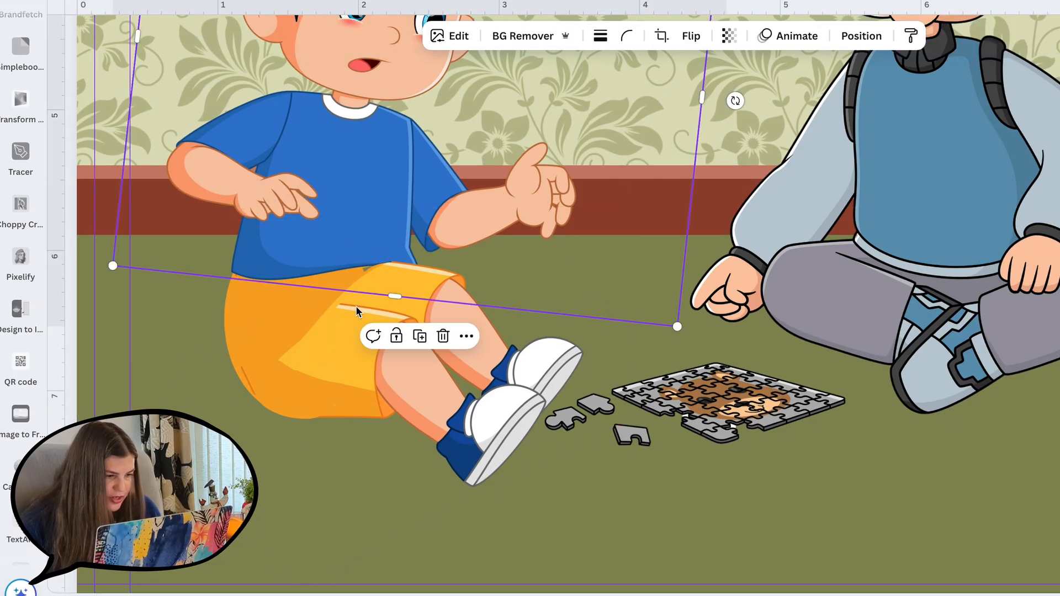
left_click(318, 332)
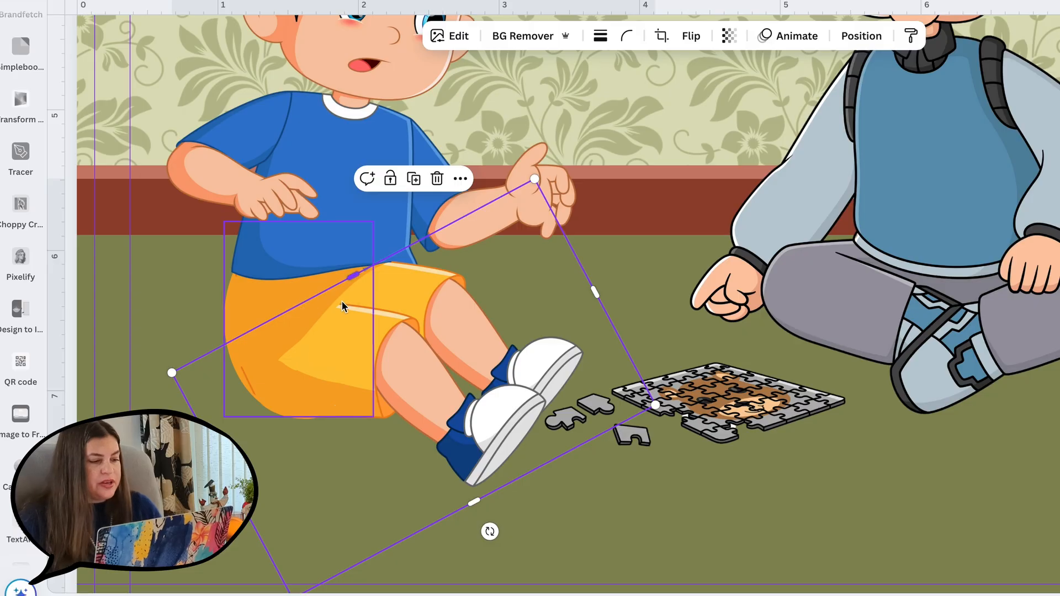
left_click(161, 315)
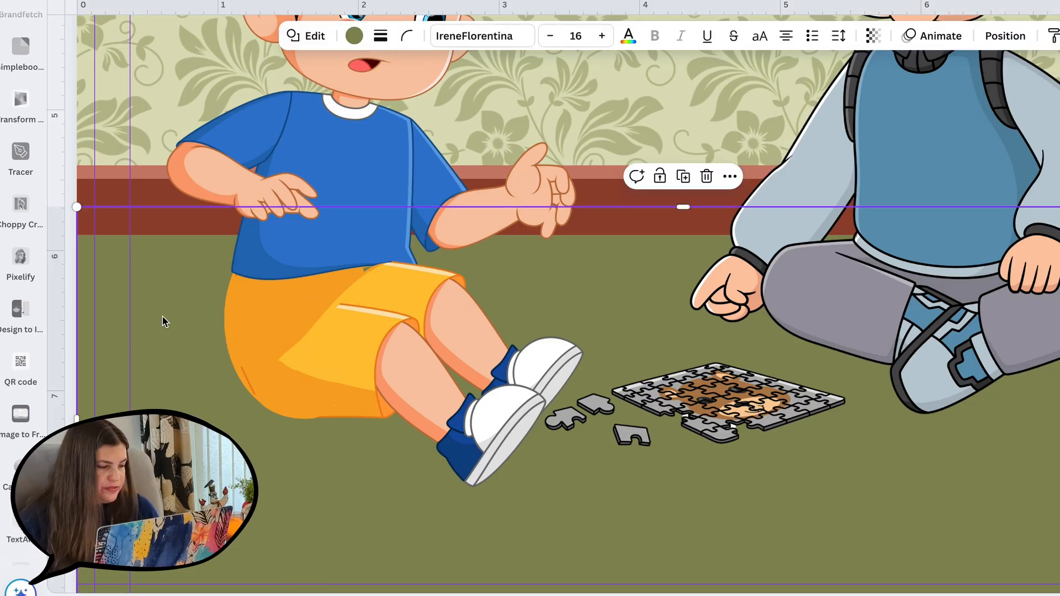
Set the drawing marker's color to the yellow #FBC236 sampled from the boy's shorts
scroll(8, 326, "up", 3)
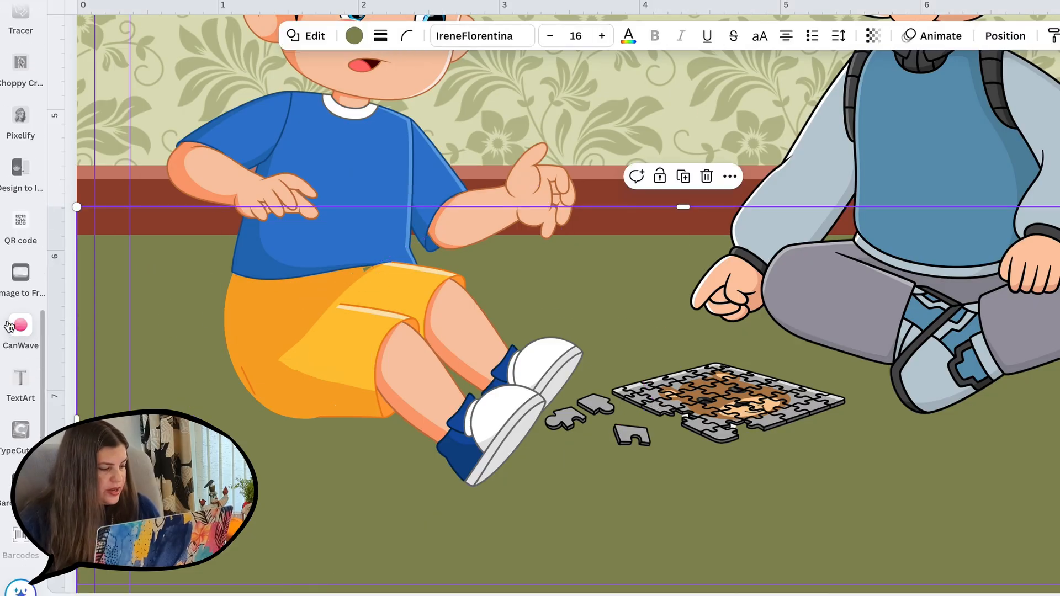
scroll(8, 326, "up", 8)
left_click(20, 342)
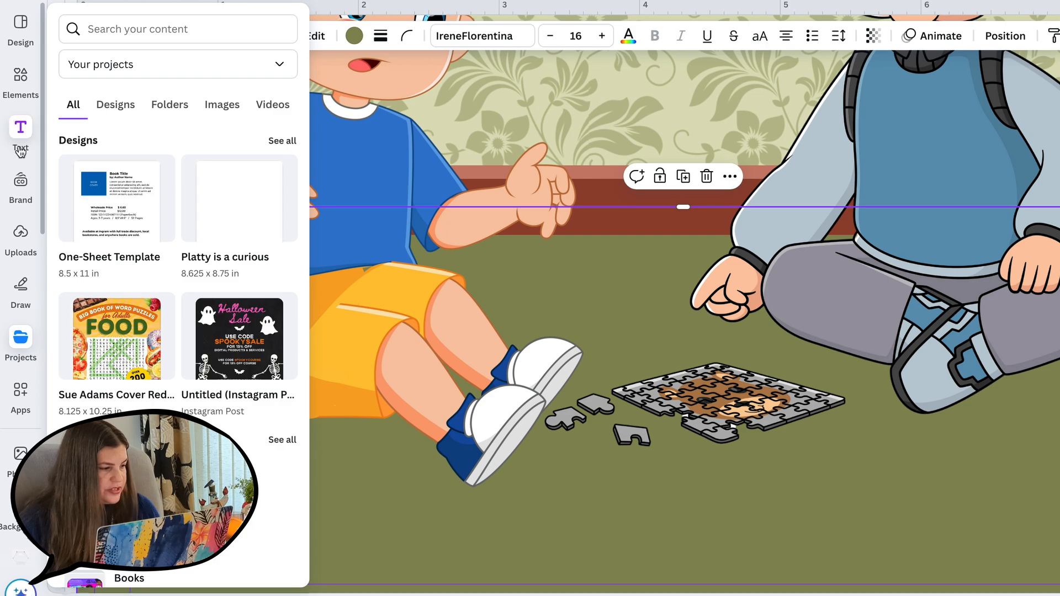
left_click(23, 287)
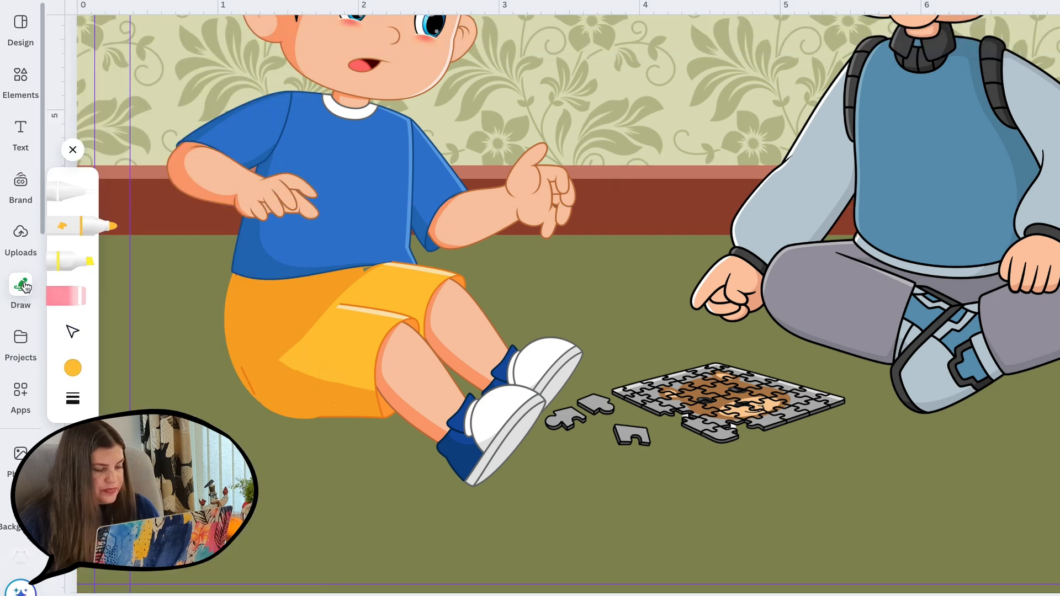
left_click(74, 371)
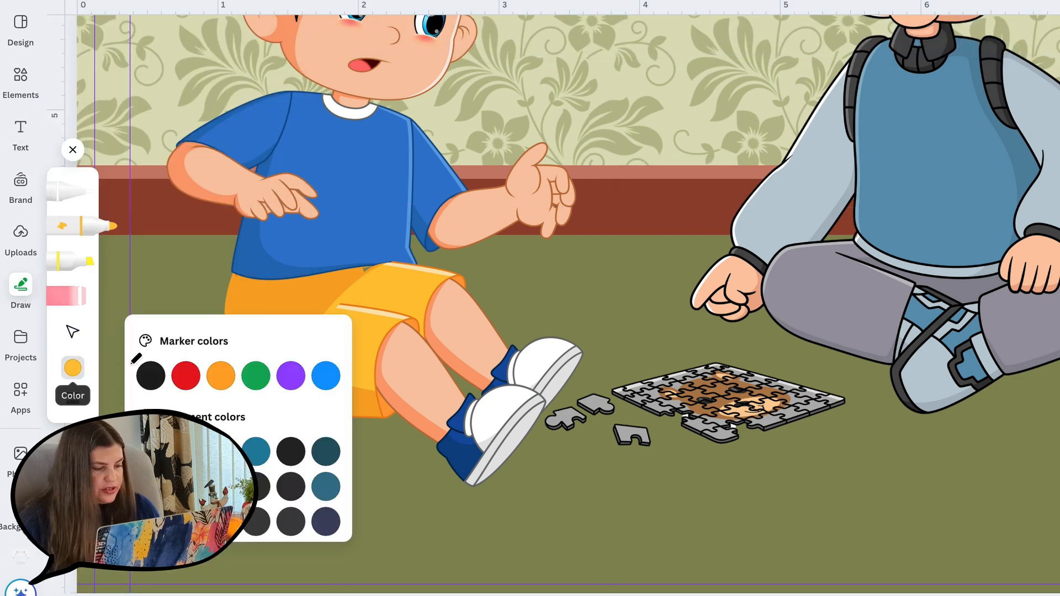
left_click(150, 377)
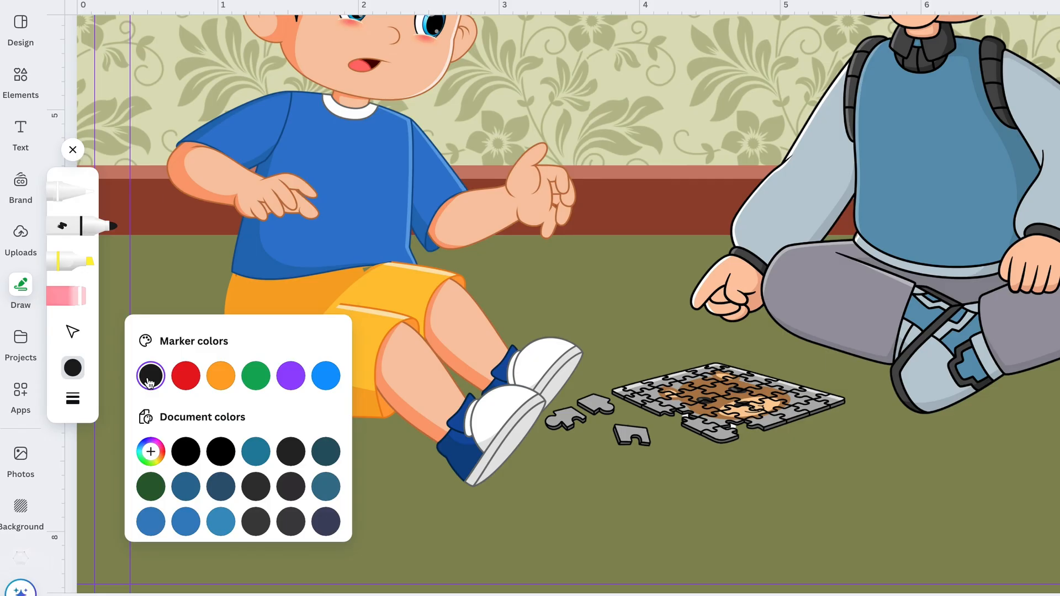
left_click(151, 452)
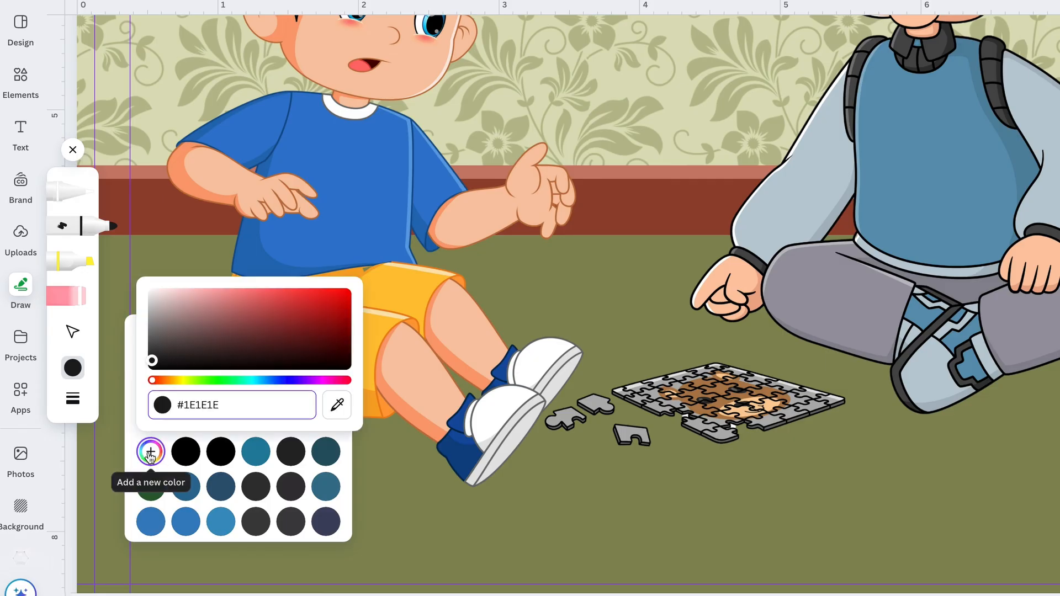
left_click(339, 409)
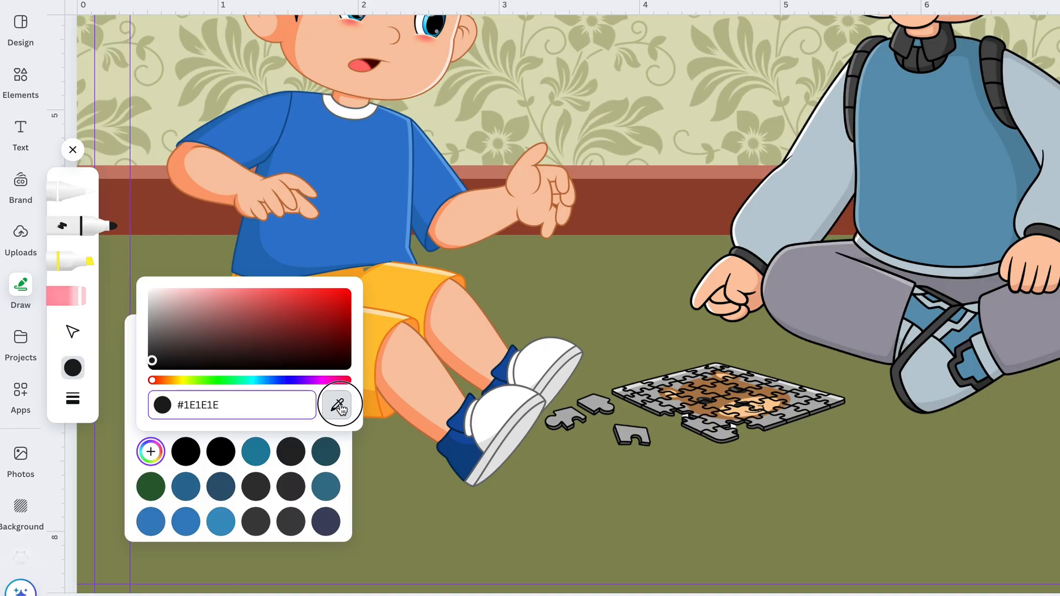
left_click(372, 323)
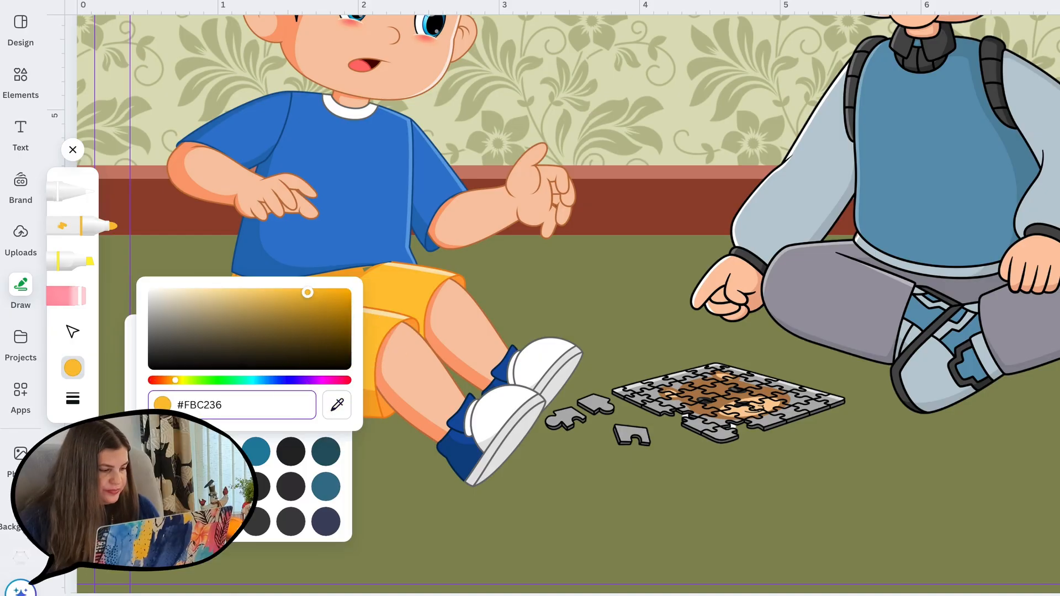
Paint over the outline and gaps along the waist of the boy's shorts with the yellow marker, and finish drawing
mouse_move(333, 349)
left_mouse_down()
mouse_move(289, 367)
mouse_move(266, 348)
mouse_move(267, 286)
mouse_move(304, 287)
mouse_move(318, 322)
mouse_move(308, 310)
mouse_move(324, 279)
mouse_move(377, 275)
left_mouse_up()
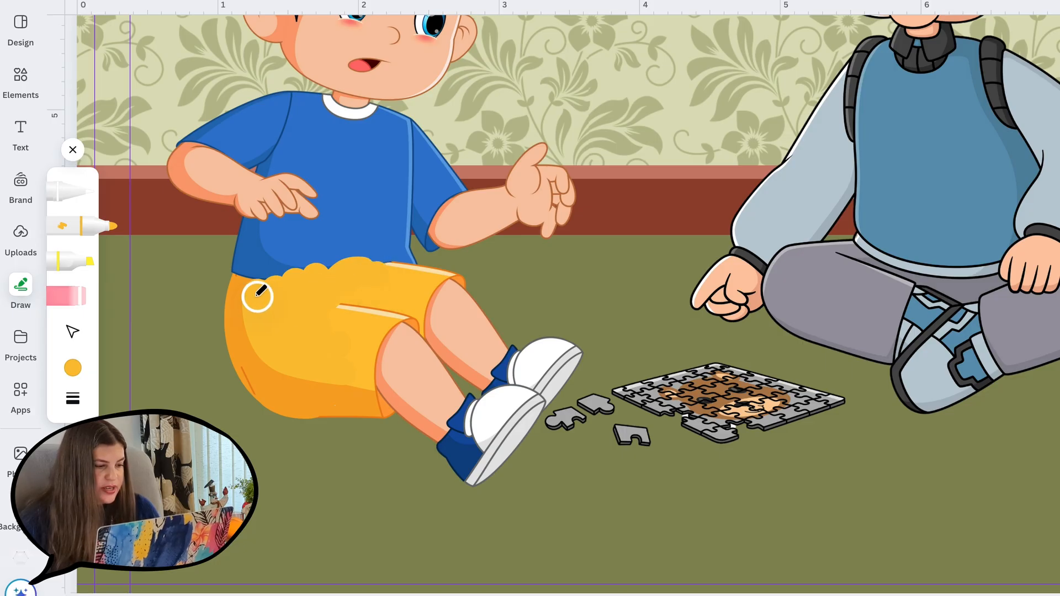
mouse_move(258, 296)
left_mouse_down()
mouse_move(284, 289)
mouse_move(260, 281)
mouse_move(294, 280)
left_mouse_up()
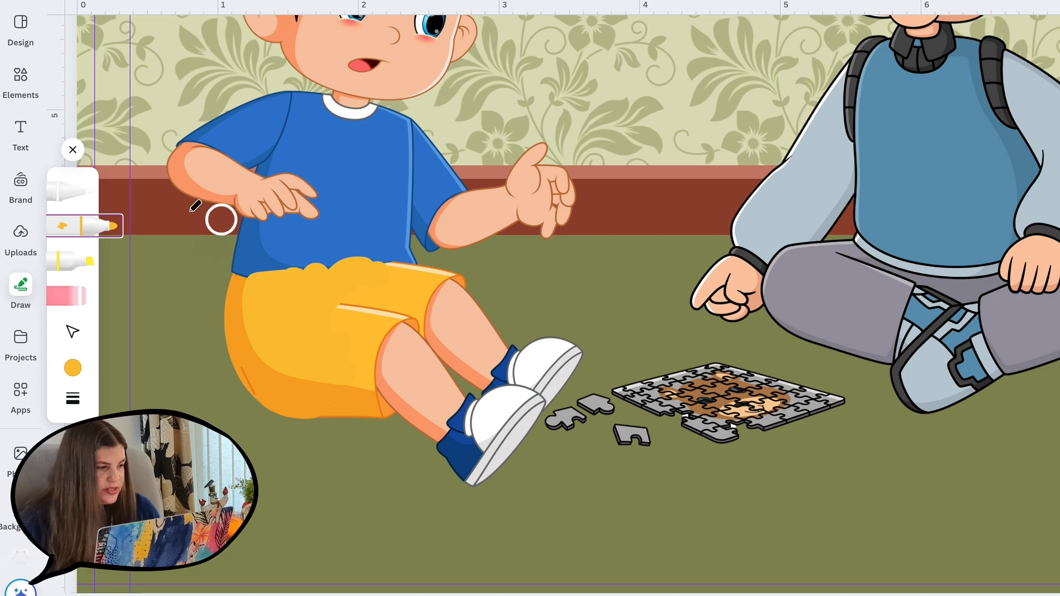
left_click(73, 150)
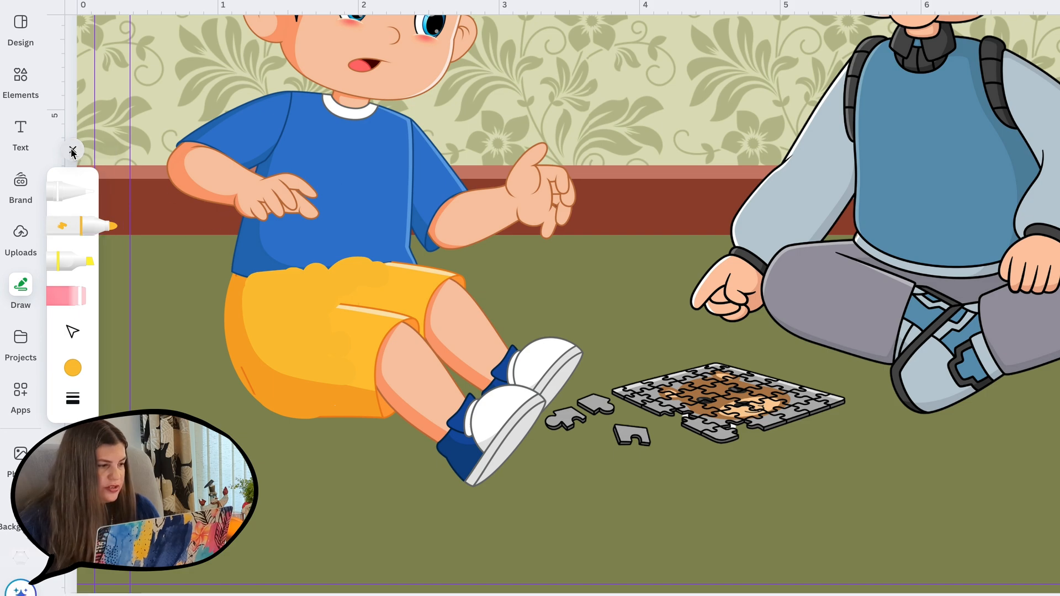
left_click(348, 167)
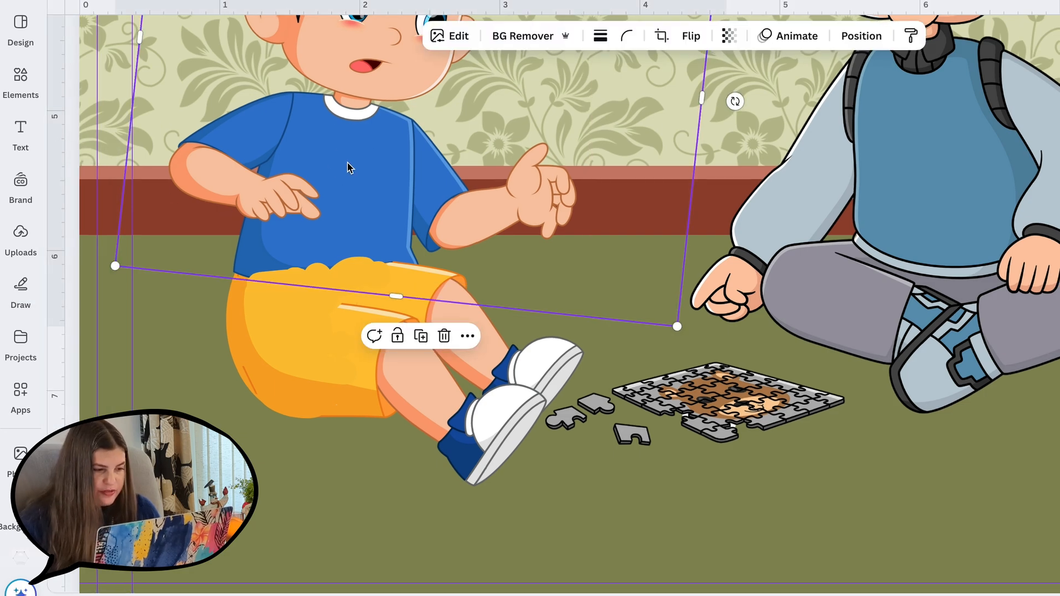
Add the white mask with a rounded, irregular blob cutout from the uploaded images to page 25
key("super+minus")
scroll(348, 165, "up", 3)
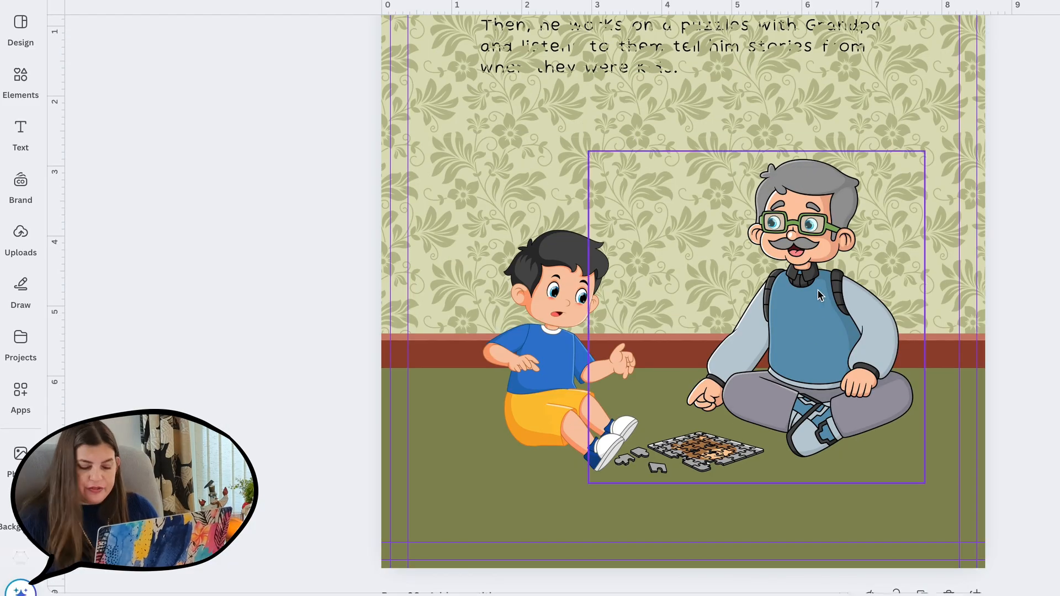
key("super+minus")
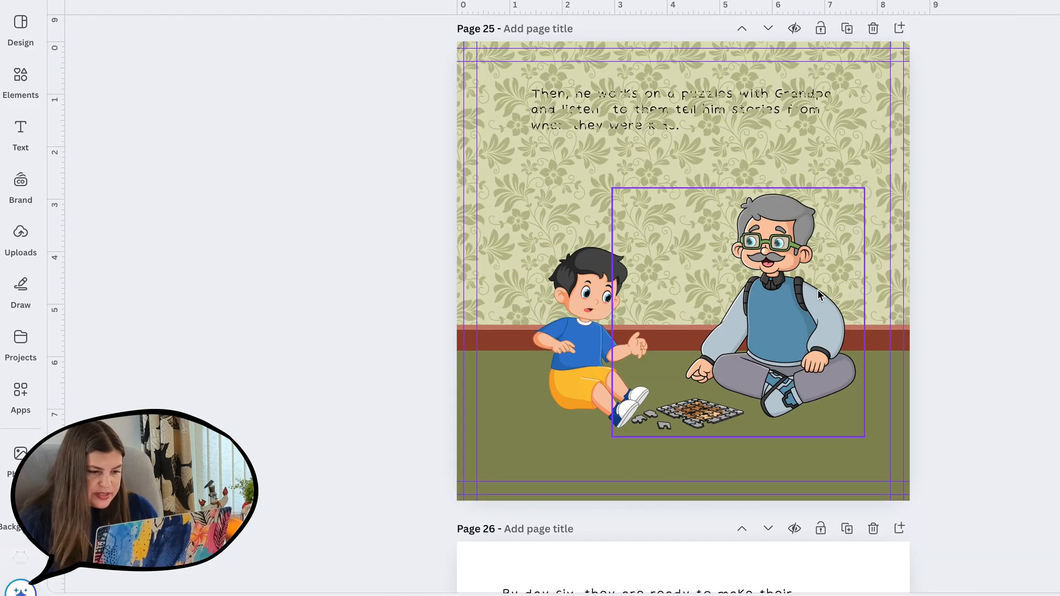
left_click(20, 76)
left_click(20, 232)
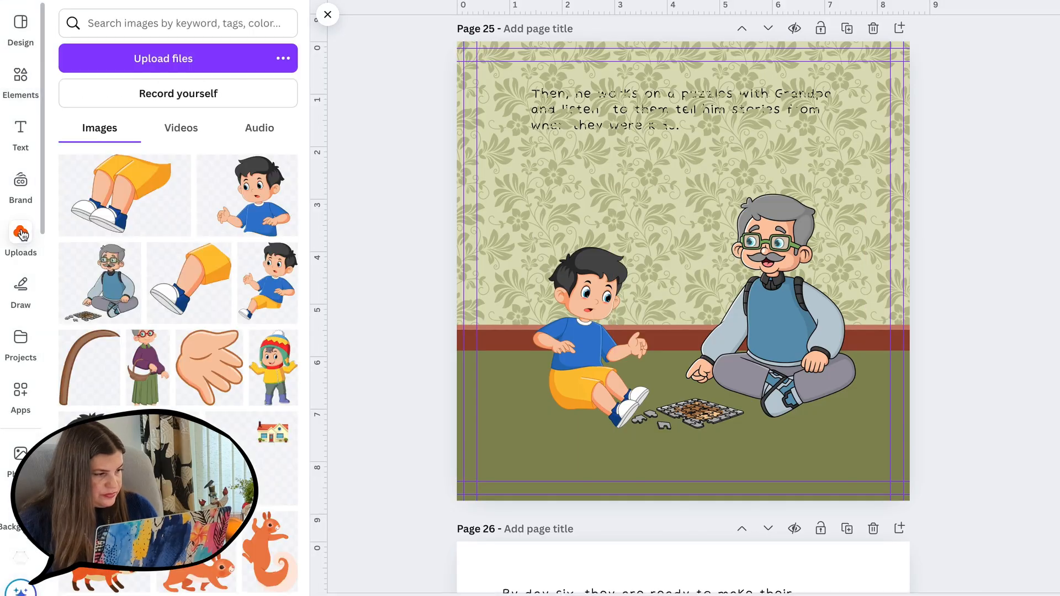
scroll(230, 324, "down", 15)
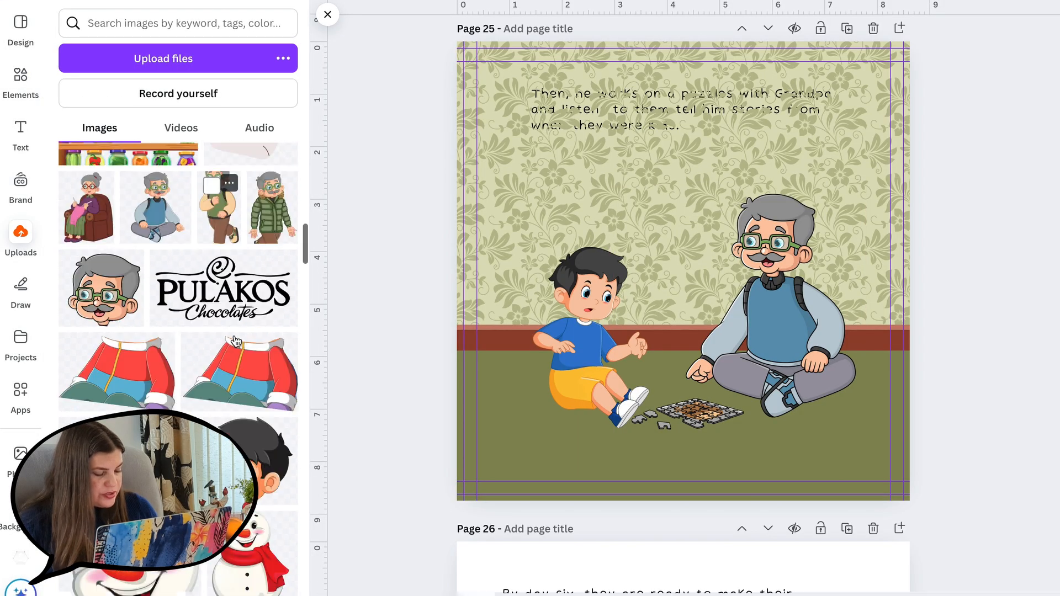
scroll(236, 342, "down", 20)
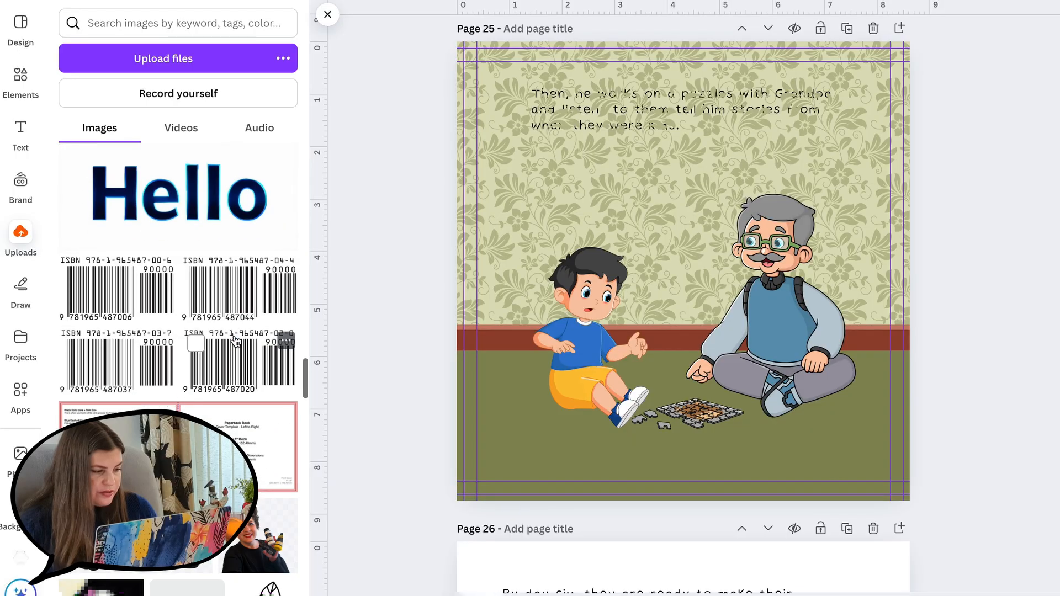
scroll(236, 342, "down", 10)
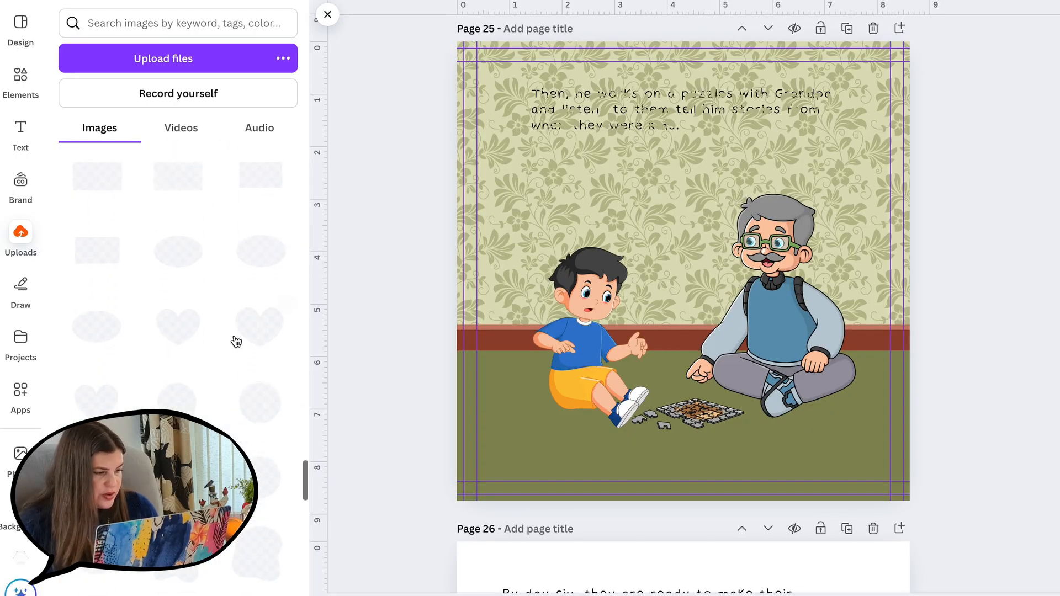
scroll(236, 341, "down", 10)
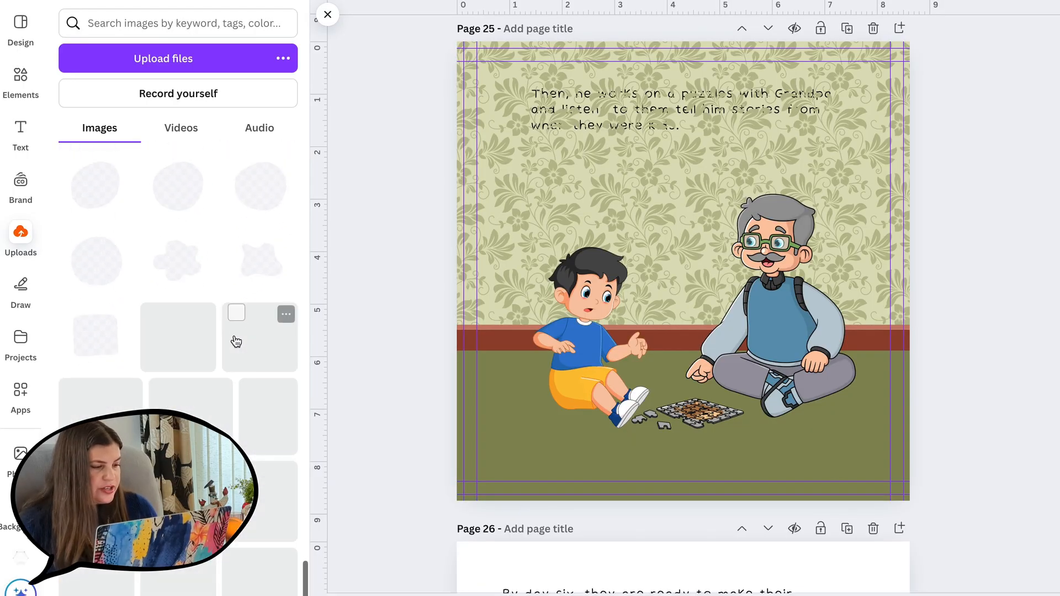
scroll(237, 342, "up", 5)
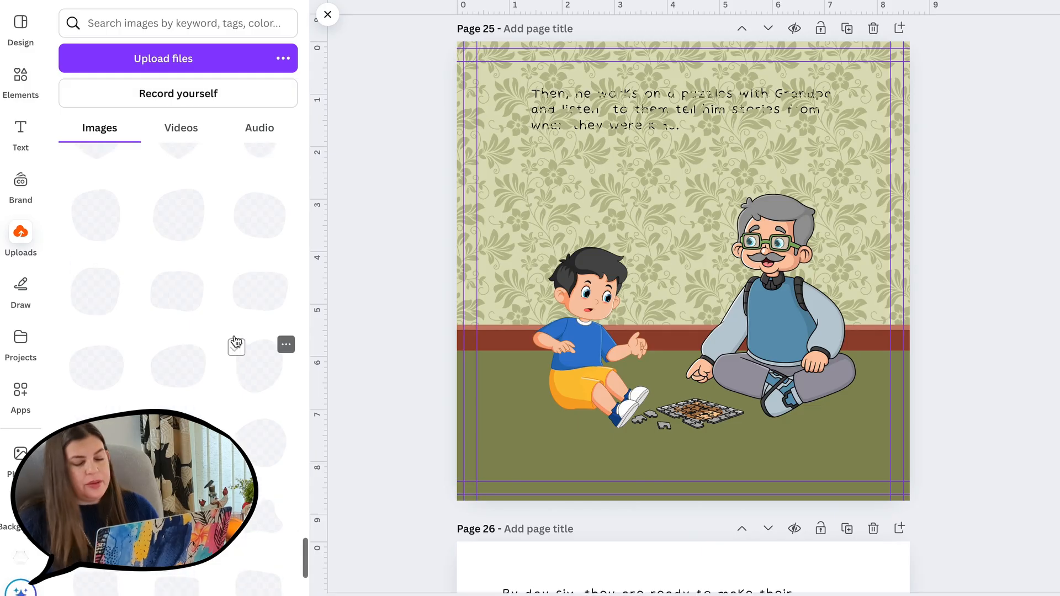
scroll(235, 342, "up", 5)
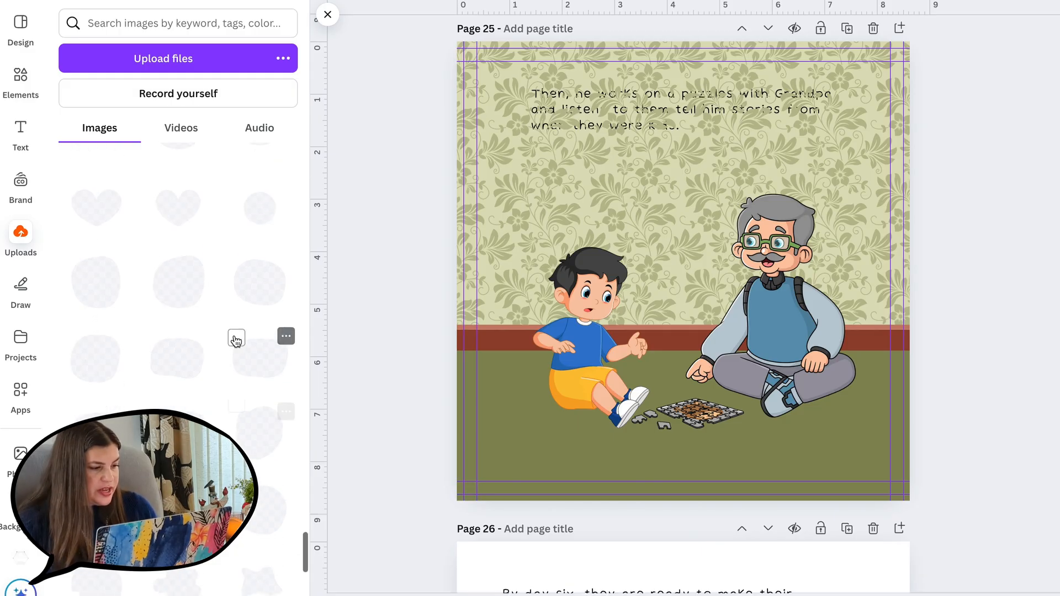
left_click(258, 319)
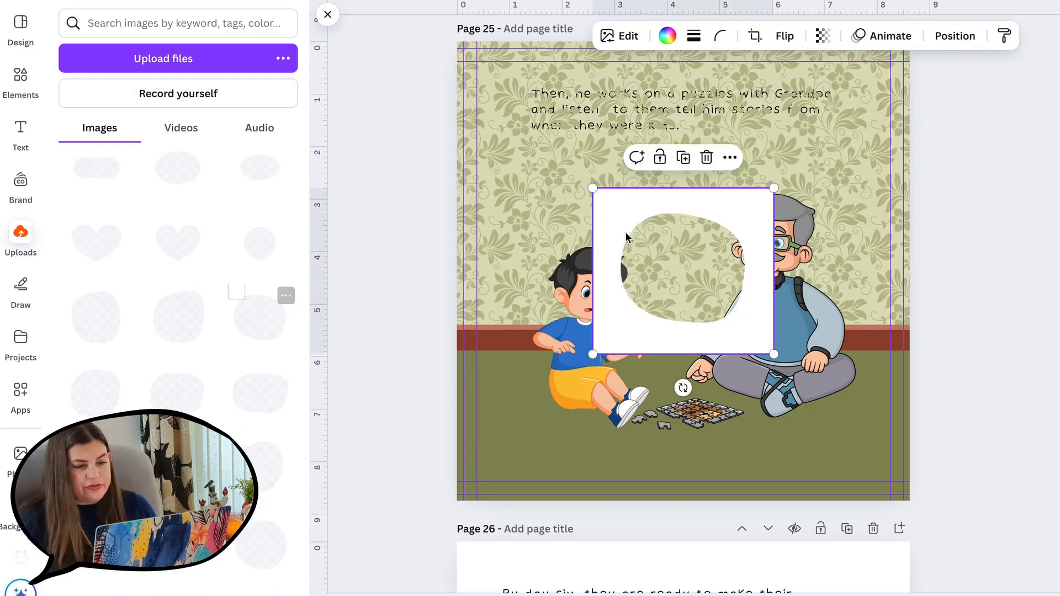
Enlarge the white mask beyond the page edges and rotate it slightly counterclockwise so its cutout frames the boy and Grandpa
left_click_drag(773, 190, 933, 41)
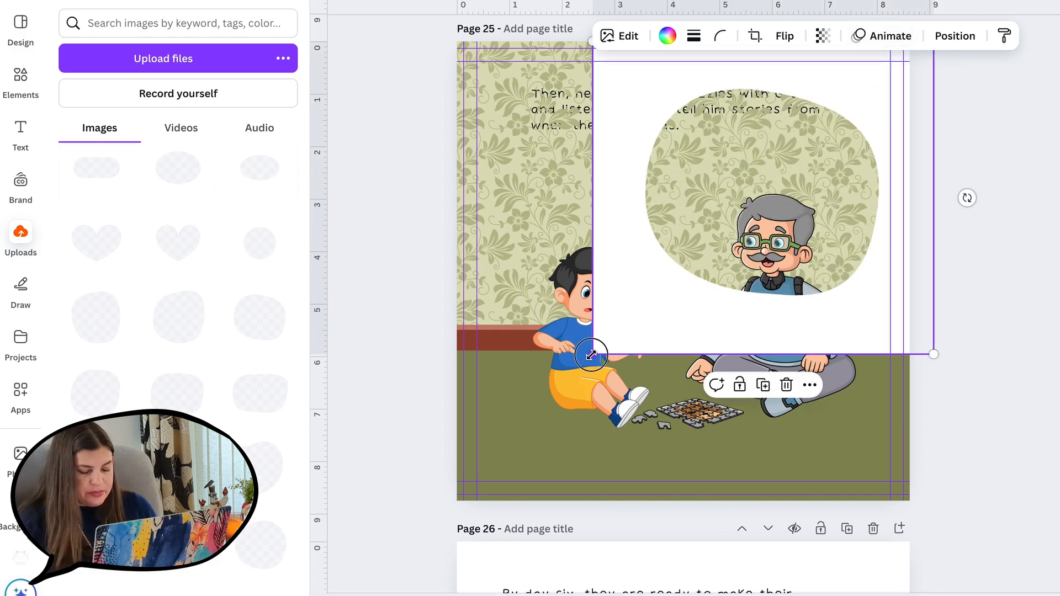
left_click_drag(591, 355, 371, 562)
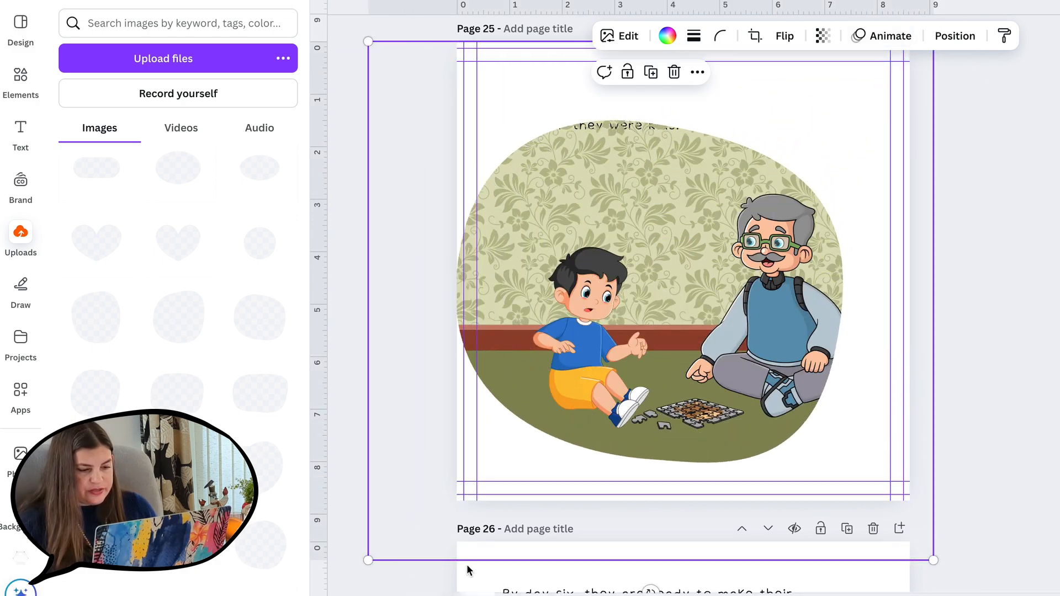
left_click_drag(846, 444, 874, 435)
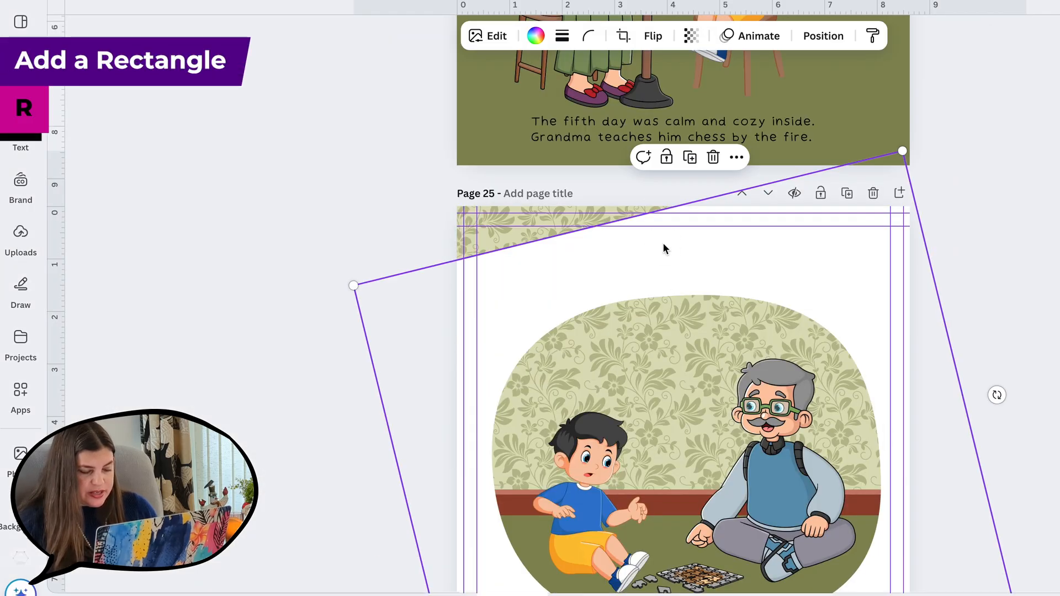
Add a rectangle spanning the top of page 25 over the exposed wallpaper corner and fill it with white
key("r")
scroll(663, 246, "down", 1)
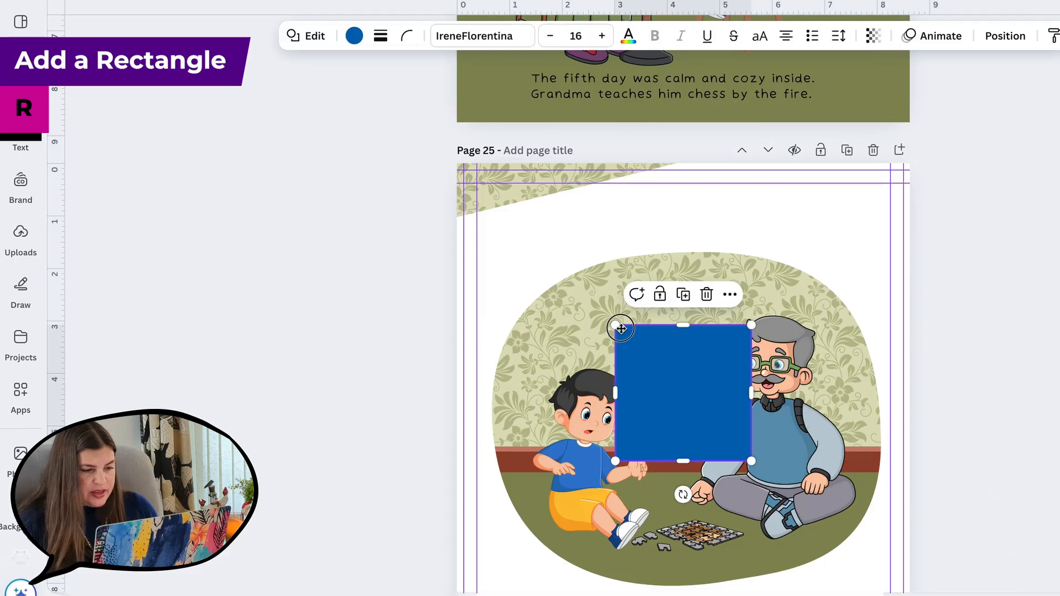
left_click_drag(621, 329, 510, 202)
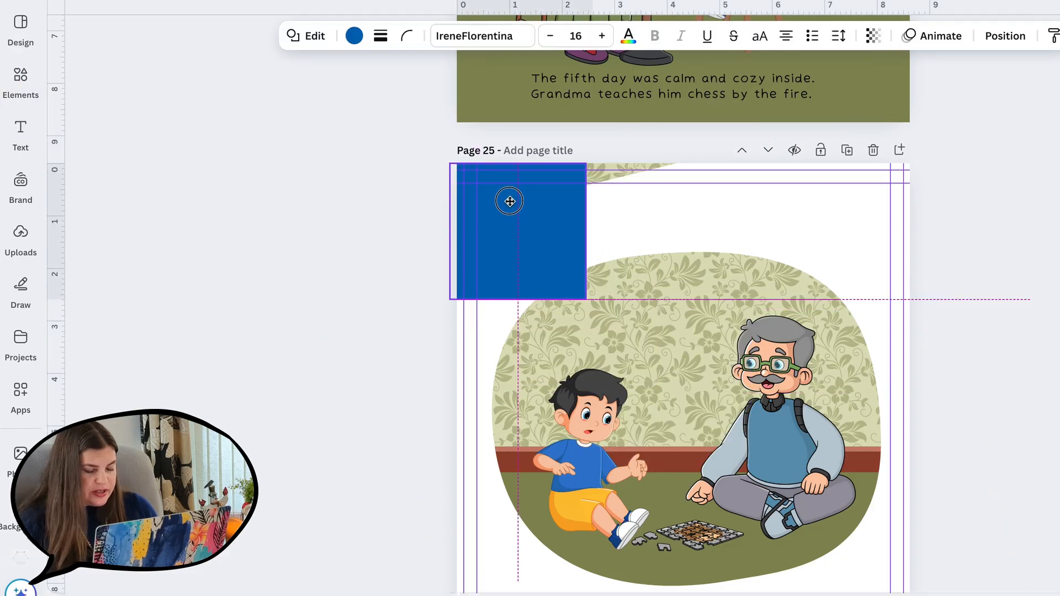
left_click_drag(586, 299, 927, 225)
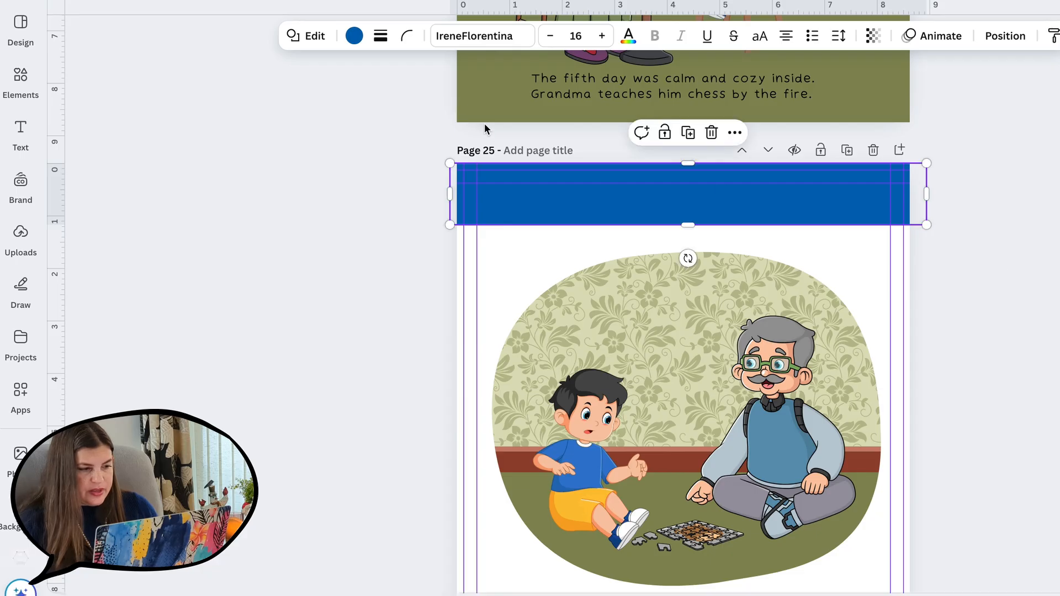
left_click(354, 35)
scroll(231, 330, "down", 5)
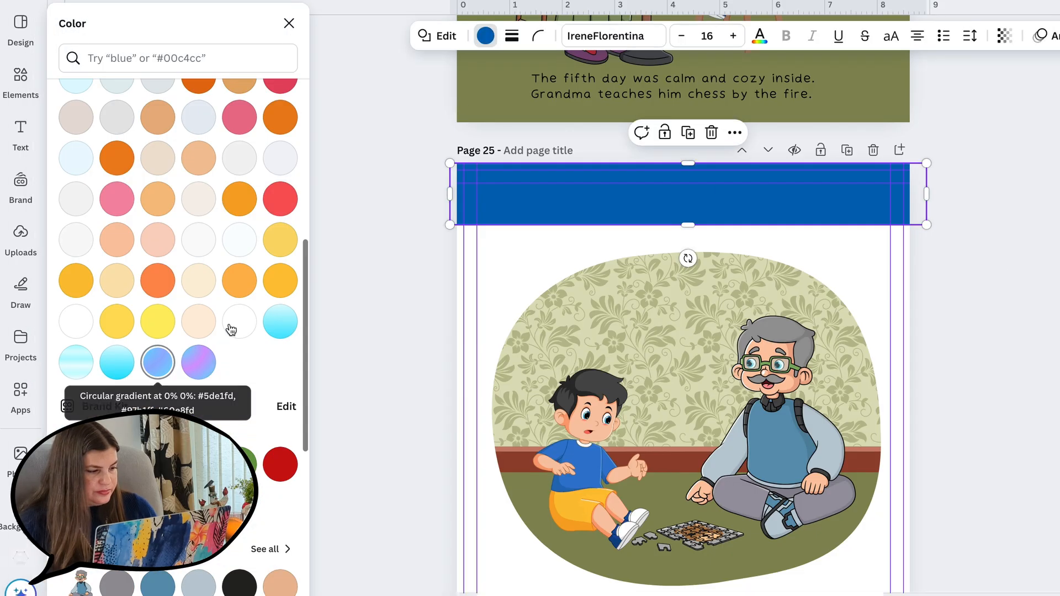
left_click(238, 322)
key("Escape")
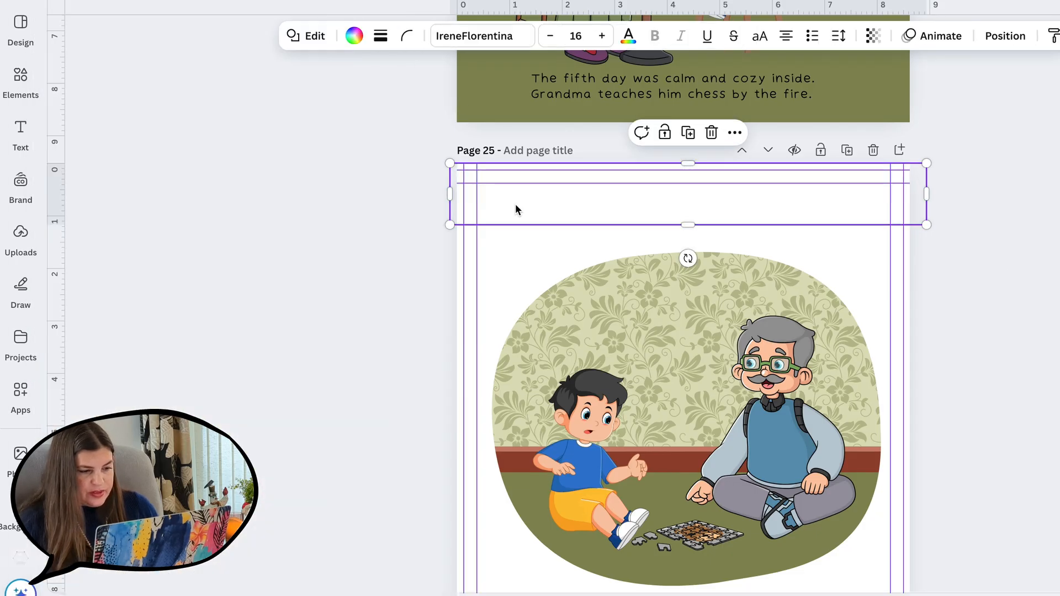
Bring page 25's puzzle caption to the top of the layer order, above the white mask and rectangle
left_click(764, 232)
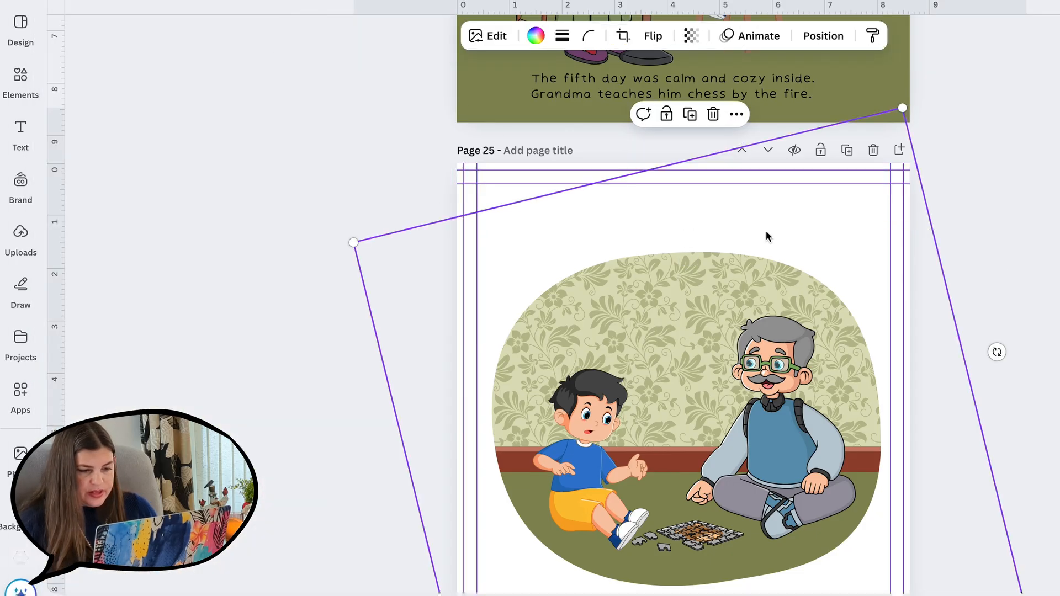
left_click(810, 36)
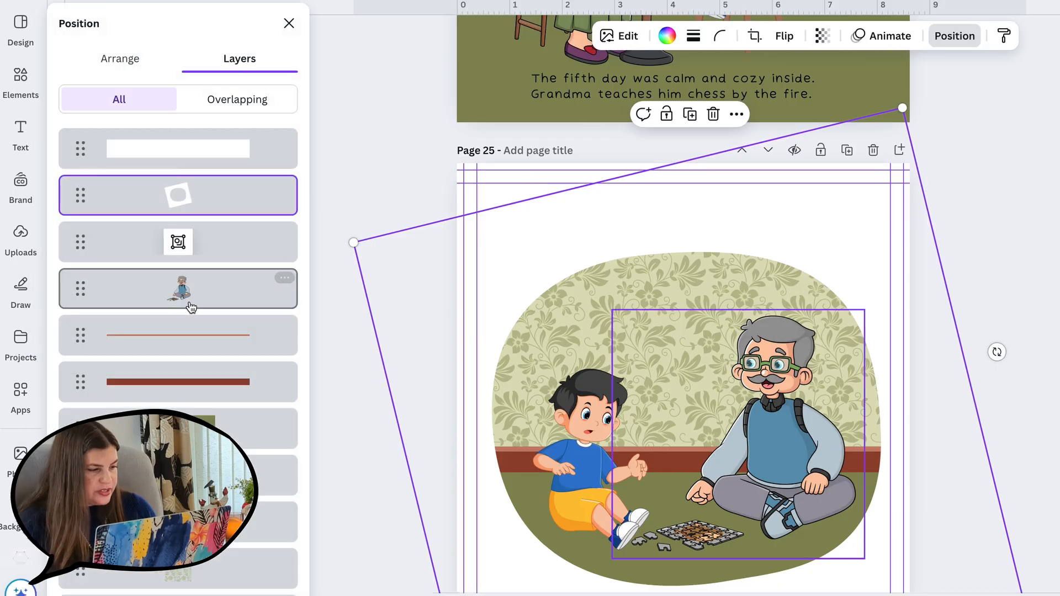
scroll(191, 307, "down", 5)
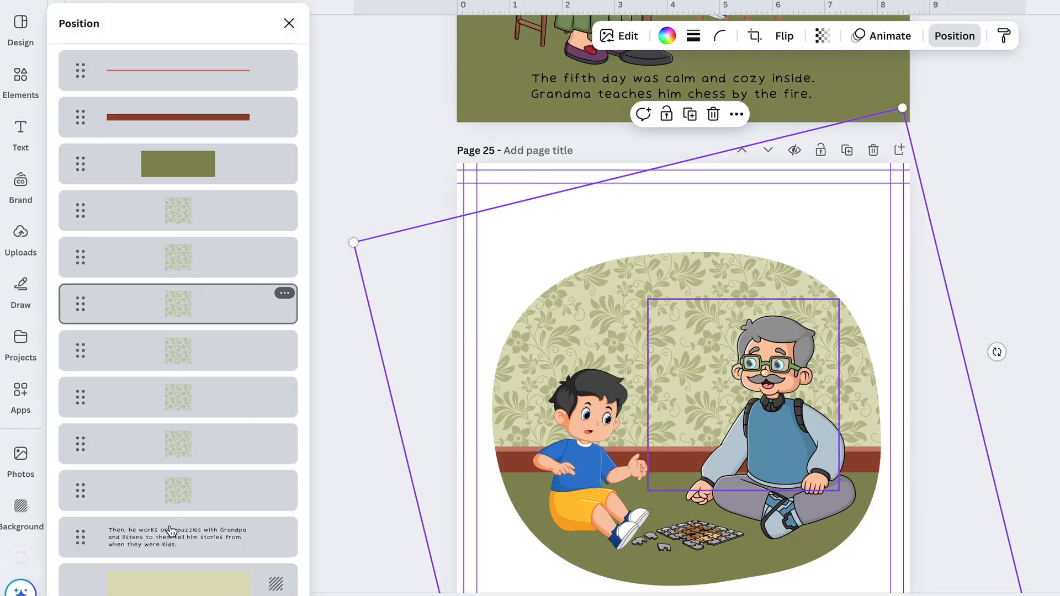
left_click(171, 531)
left_click_drag(156, 535, 182, 133)
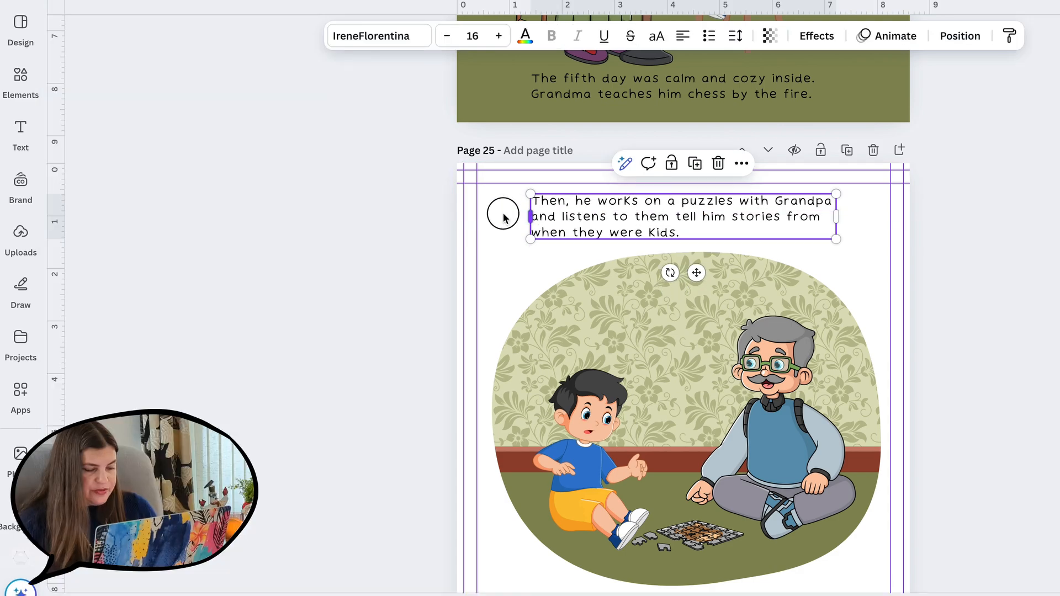
Widen page 25's caption box on both sides so the text fits on two lines
left_click_drag(504, 217, 493, 217)
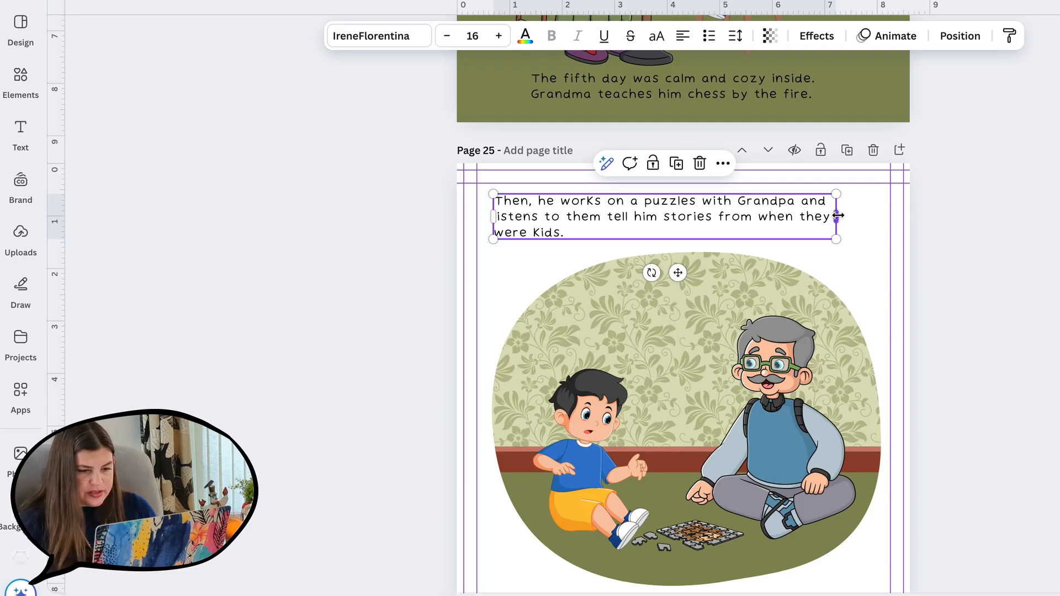
left_click_drag(838, 216, 879, 216)
scroll(780, 170, "up", 1)
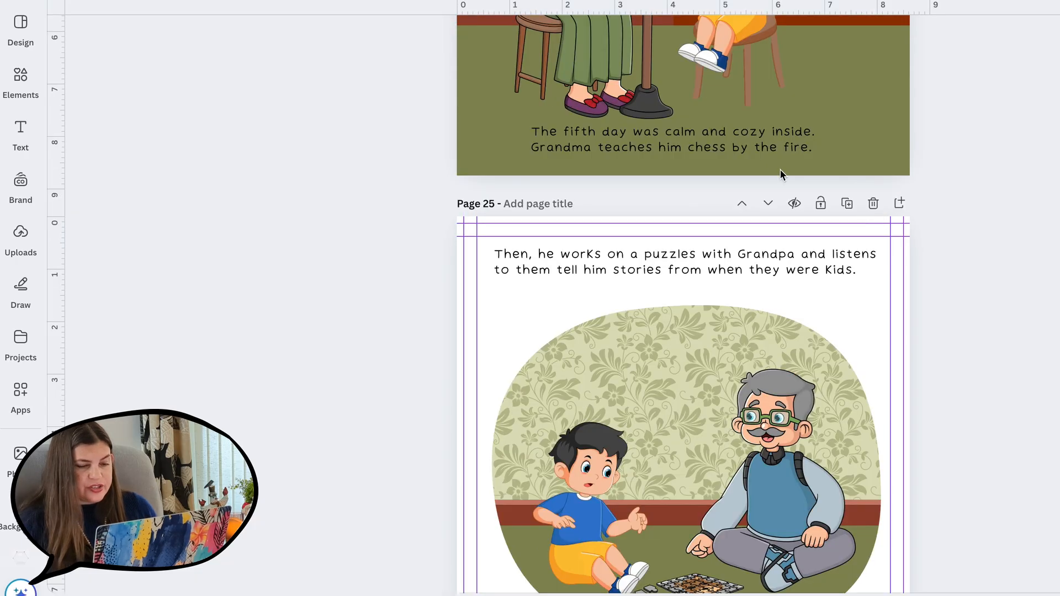
left_click(768, 138)
scroll(768, 135, "up", 2)
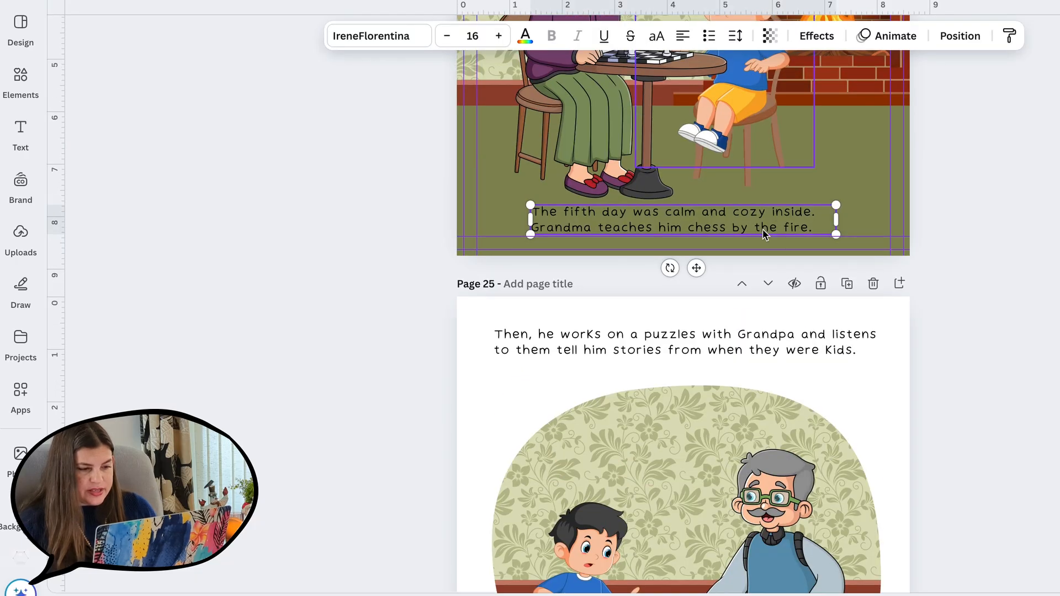
scroll(1039, 389, "down", 3)
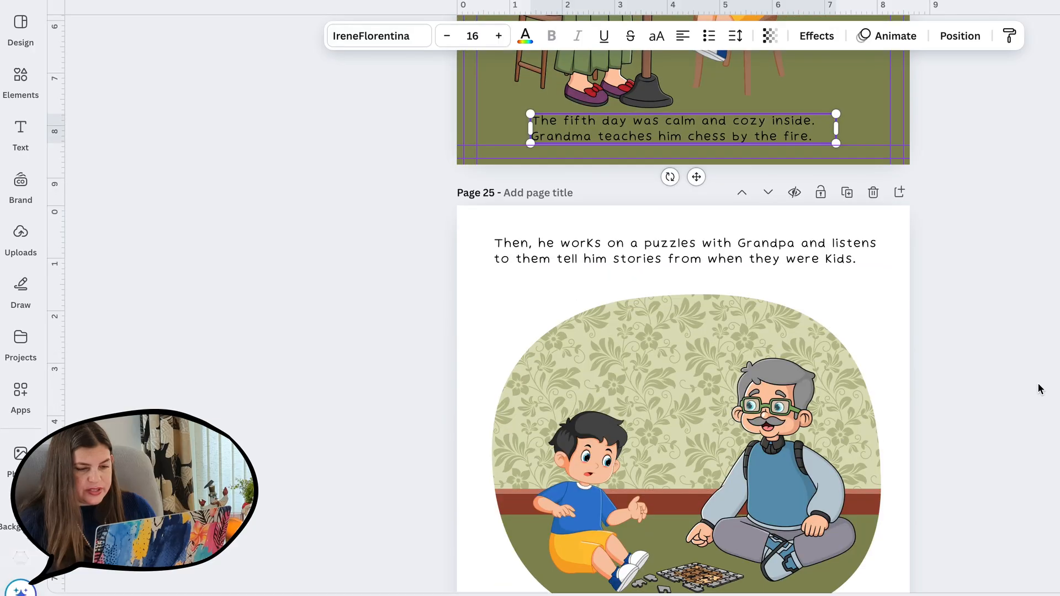
Move the masked puzzle scene up on page 25 and shift the white rectangle down over the exposed wallpaper at the page's bottom
left_click(1007, 189)
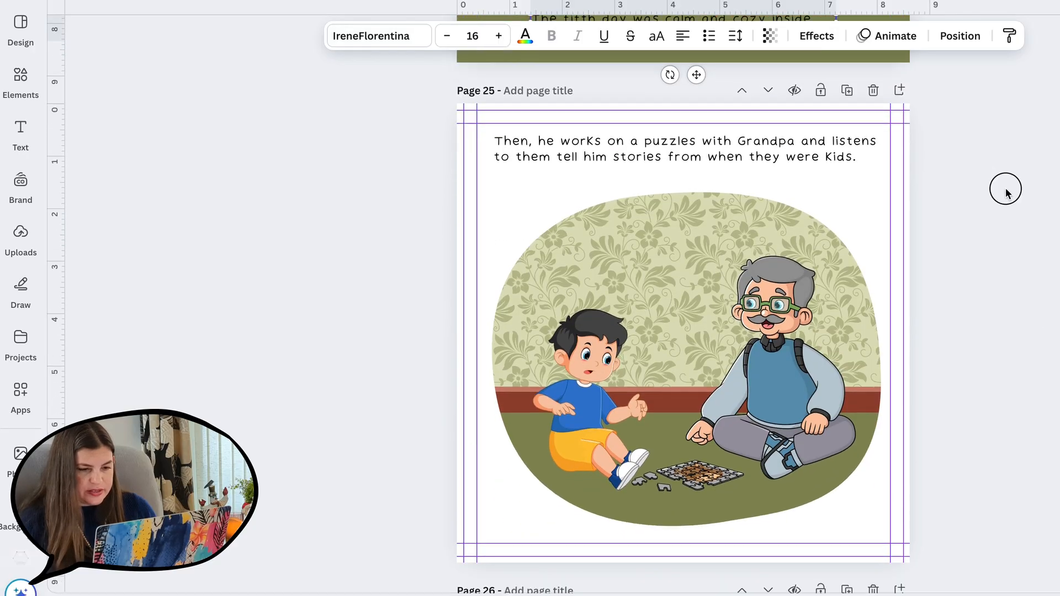
left_click_drag(652, 311, 412, 528)
left_click_drag(495, 519, 494, 476)
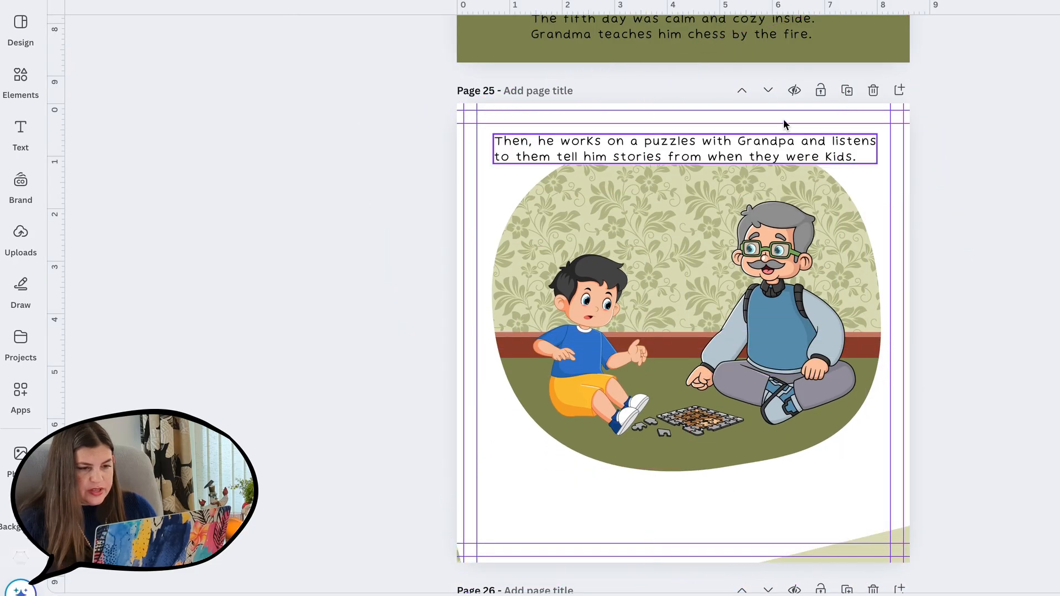
left_click(783, 122)
left_click_drag(783, 122, 781, 518)
Move the puzzle caption below the framed scene on page 25 and compare the layout with the preceding chess page
left_click(772, 149)
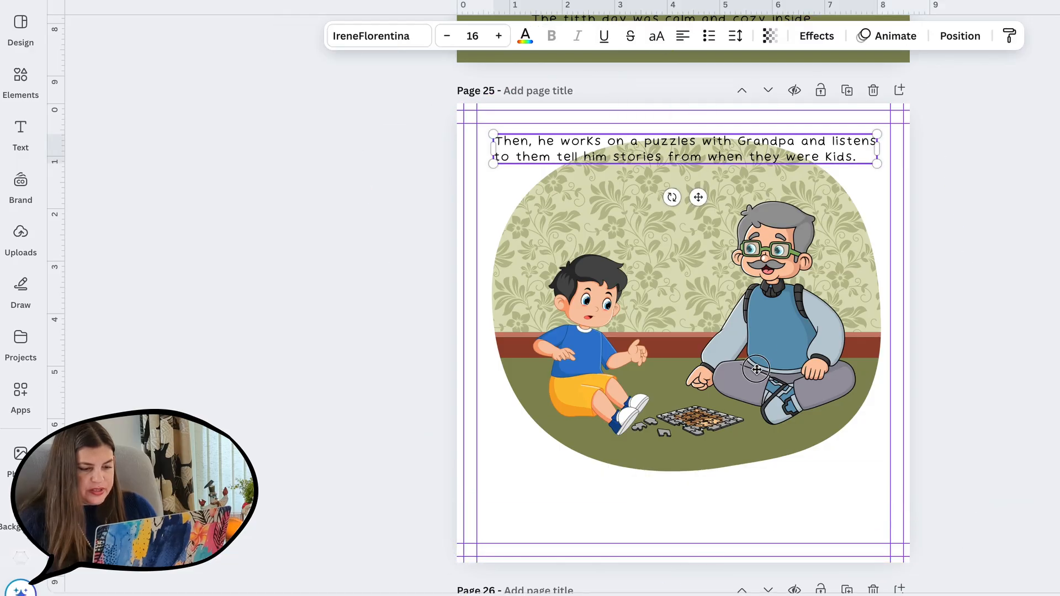
left_click_drag(772, 149, 750, 518)
left_click(977, 394)
scroll(976, 394, "up", 8)
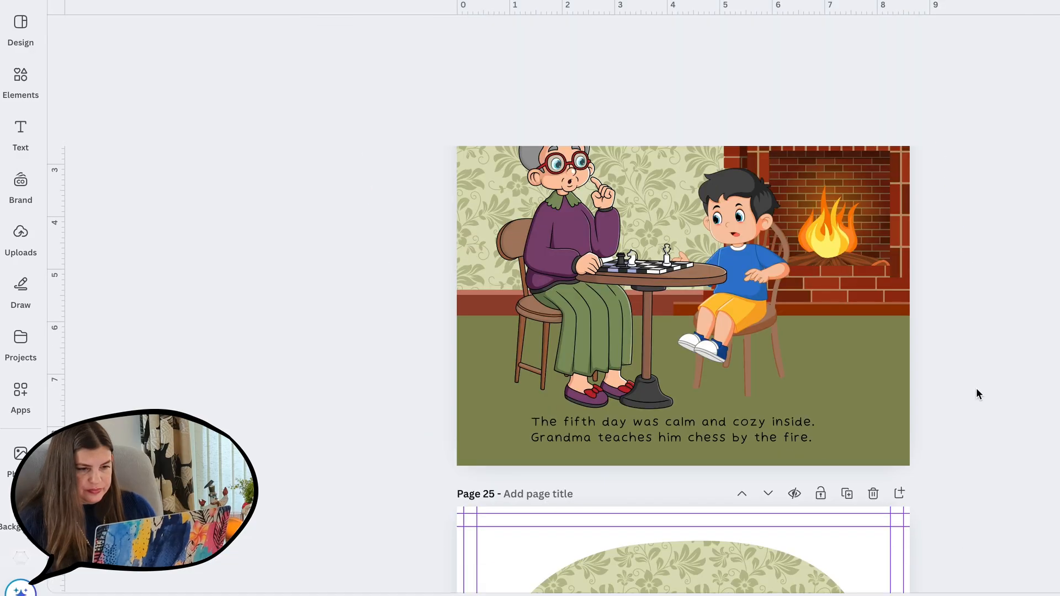
scroll(978, 394, "down", 10)
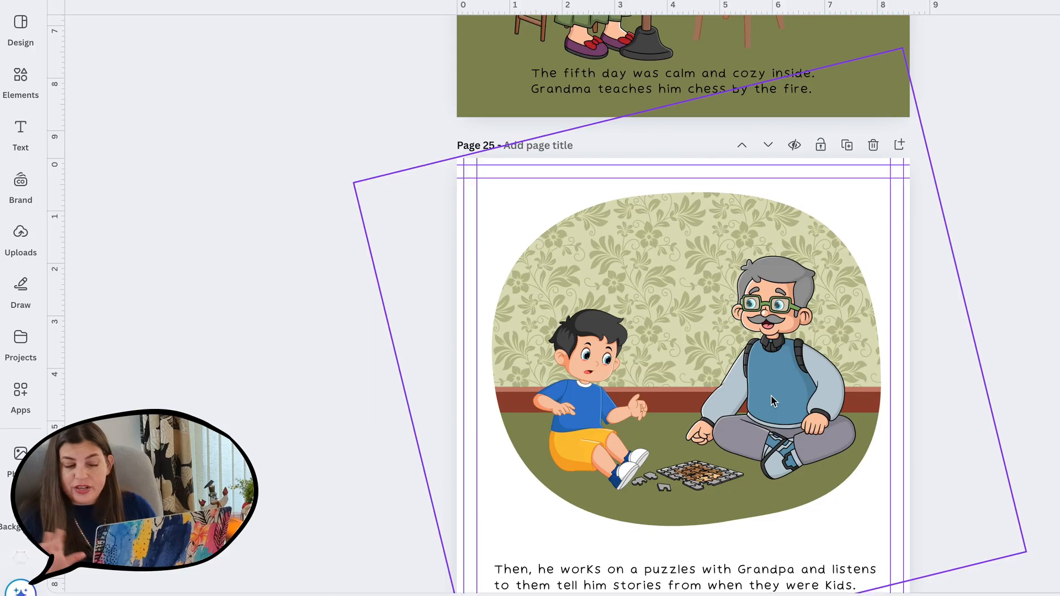
Open Simplebooklet Flip from the additional publishing options for the picture book design
scroll(771, 396, "up", 5)
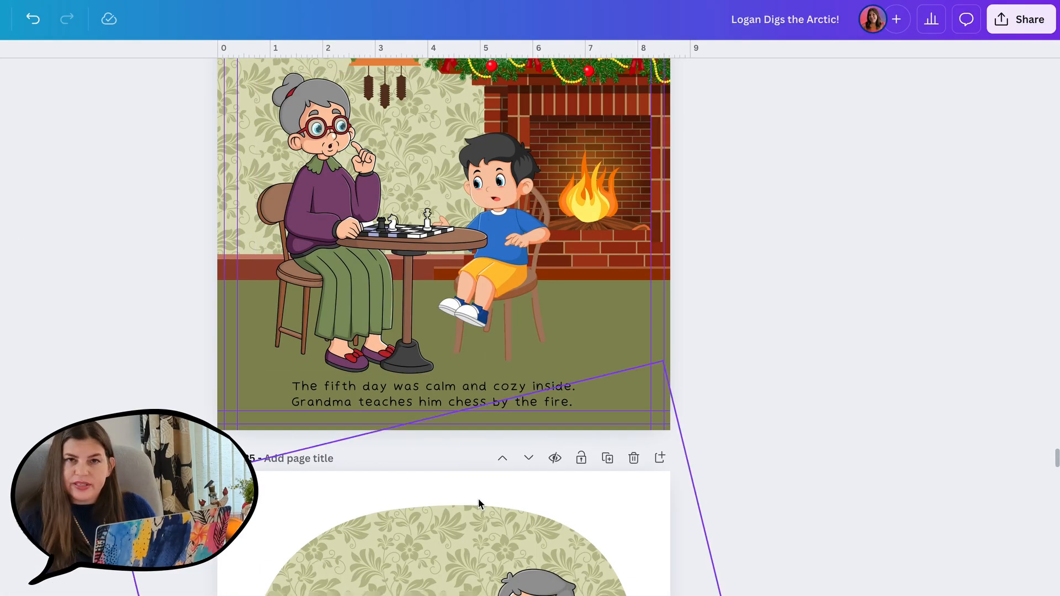
left_click(1031, 31)
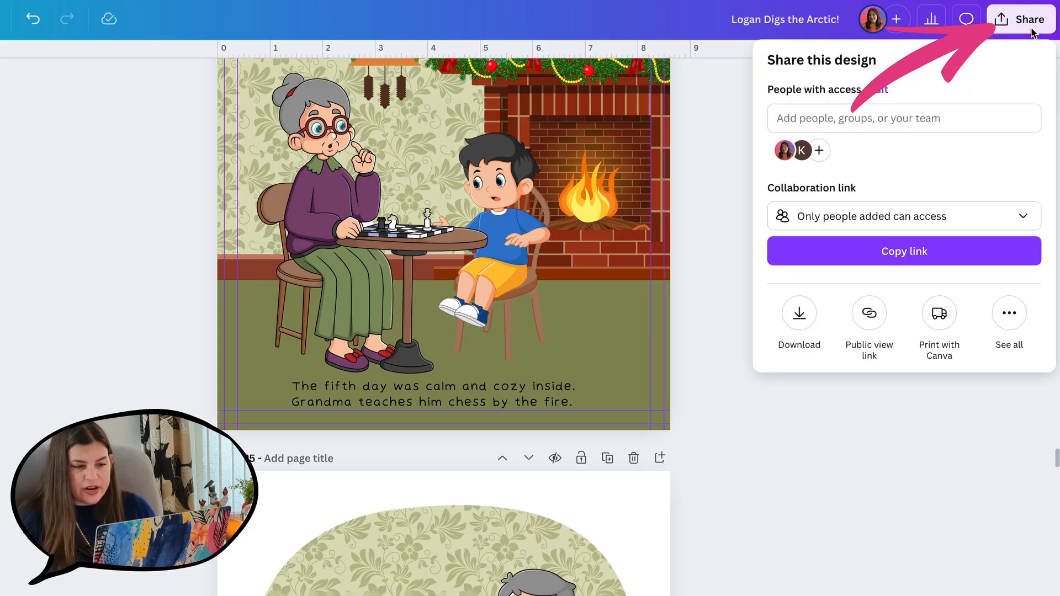
left_click(1015, 325)
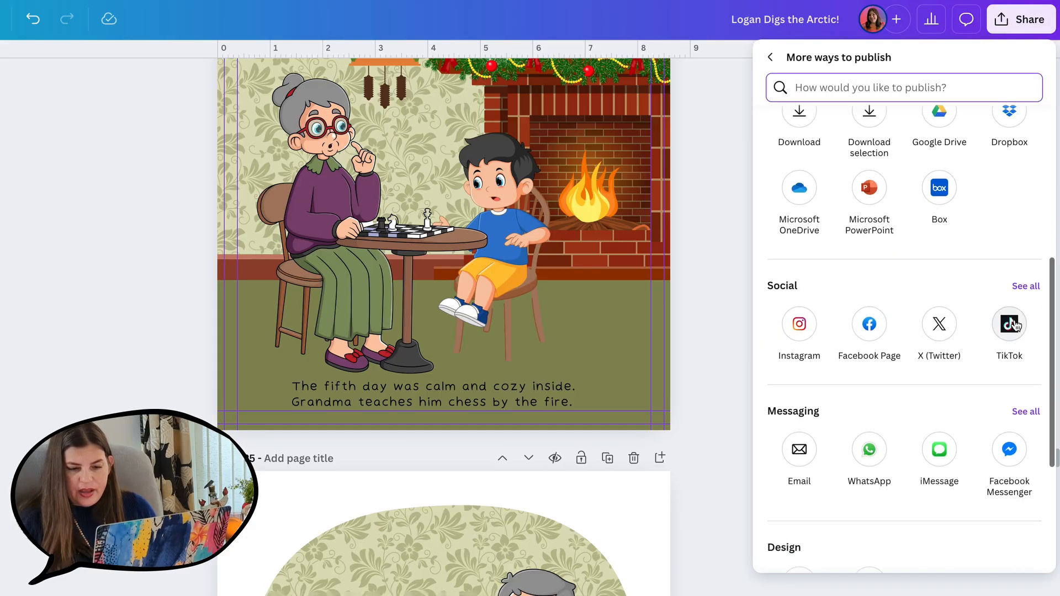
scroll(1015, 319, "down", 5)
left_click(803, 366)
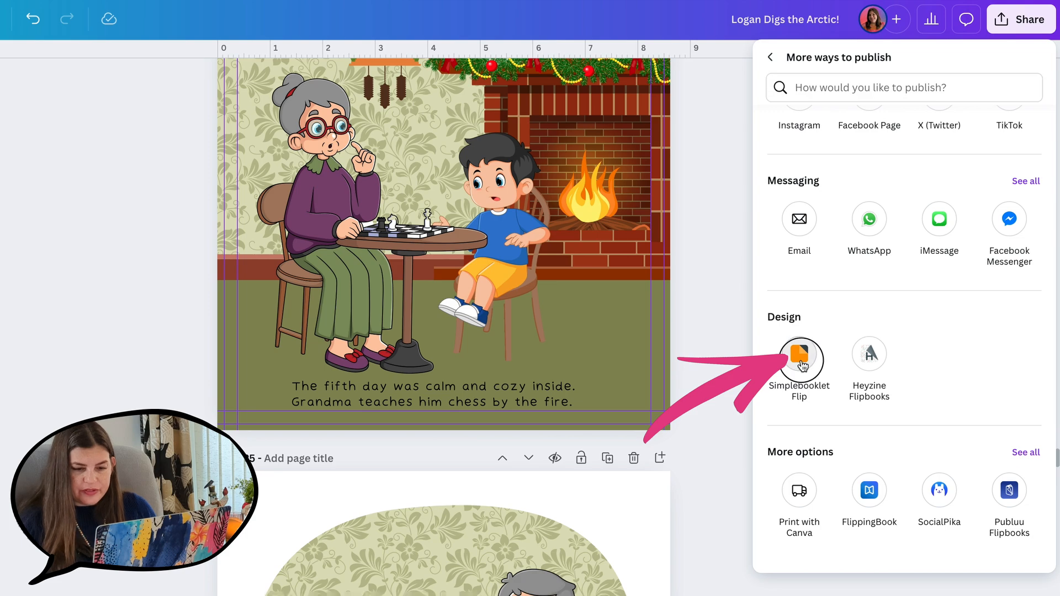
Select all pages (1–34) of the book for the Simplebooklet flipbook and save the export
left_click(988, 136)
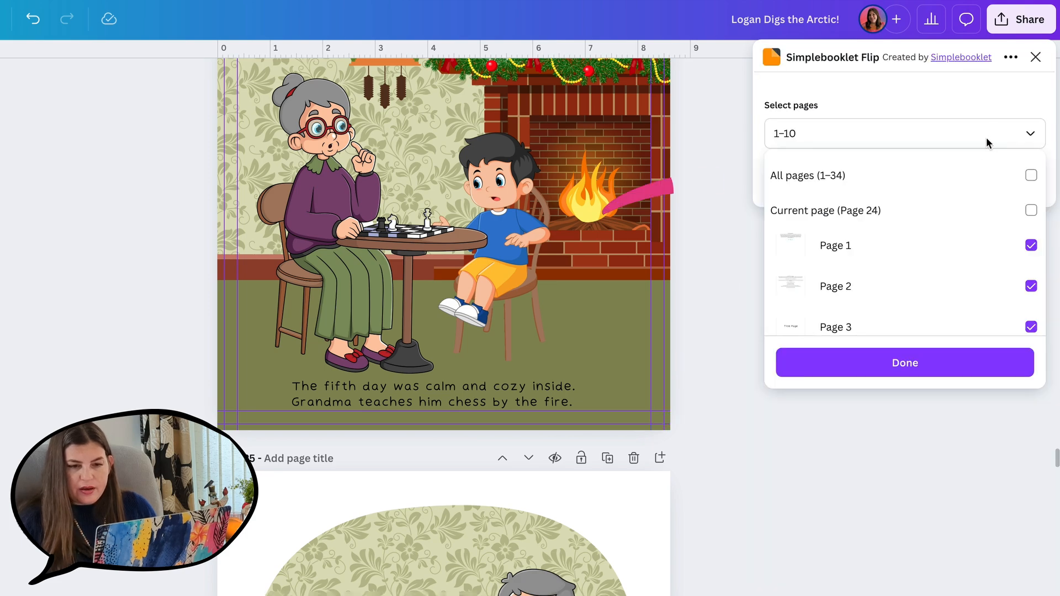
left_click(940, 182)
left_click(947, 363)
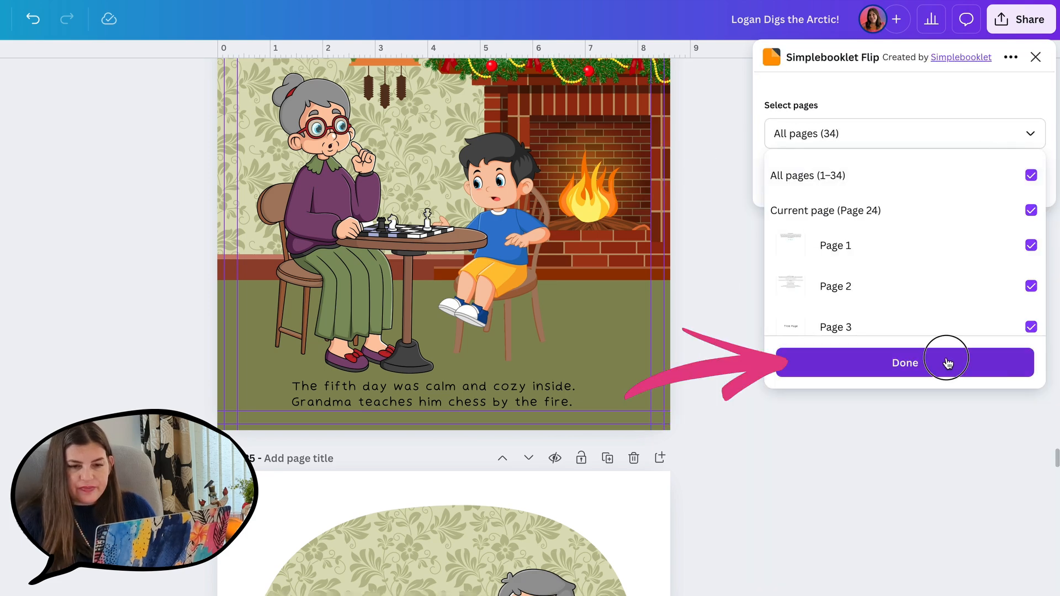
left_click(924, 190)
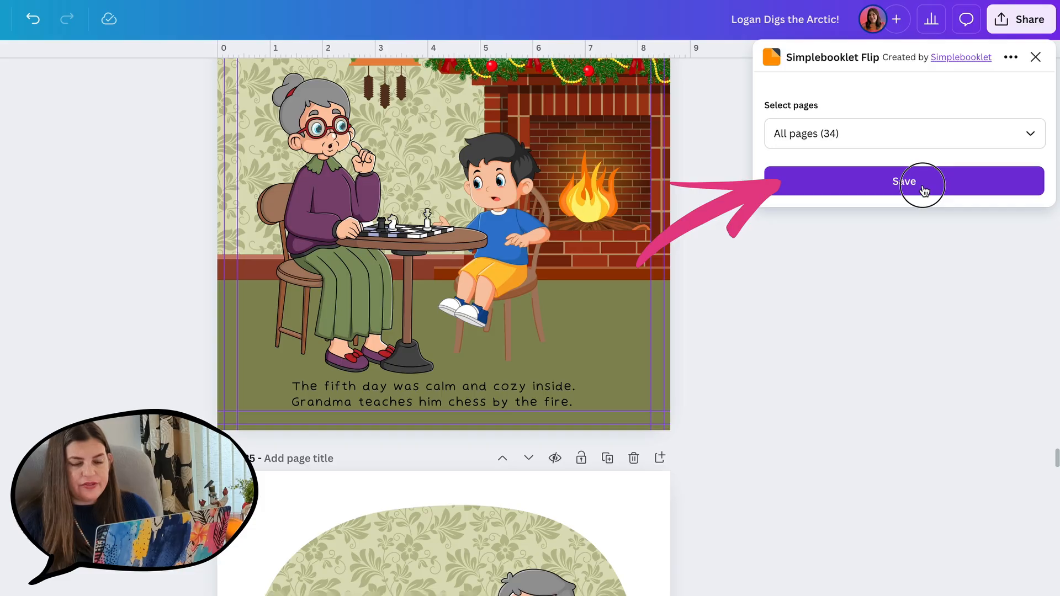